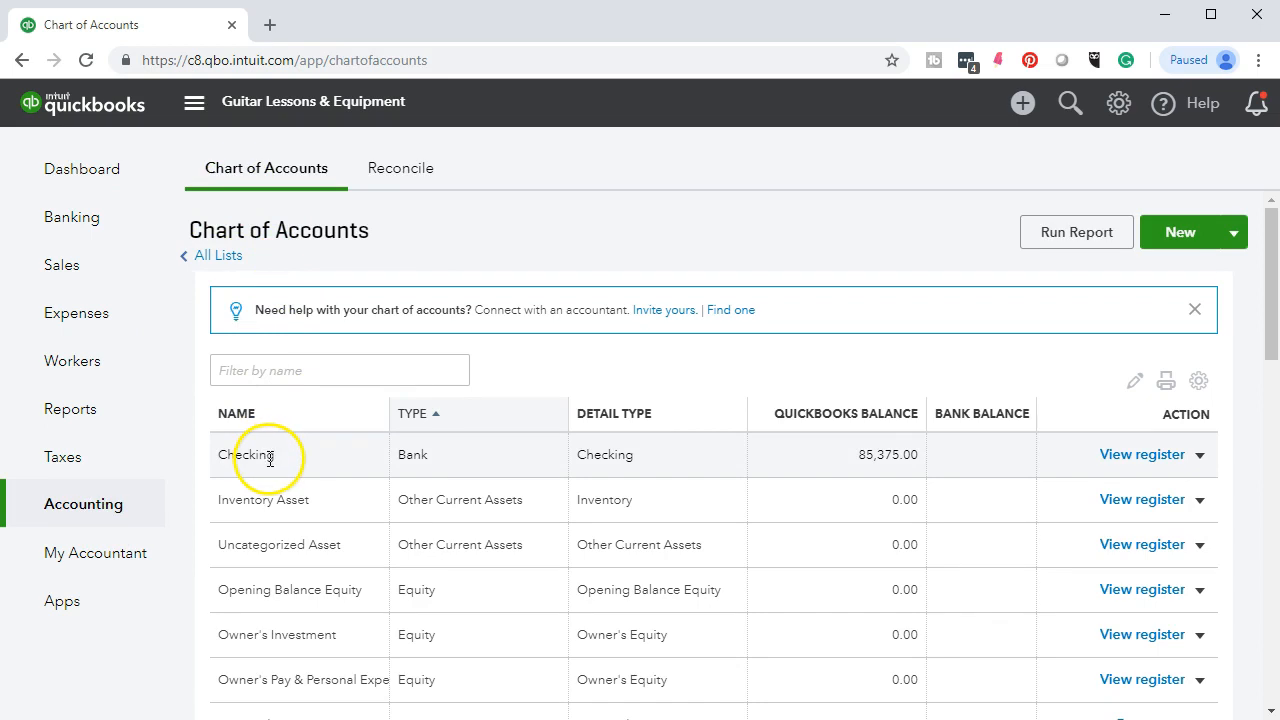
Open the register of the Checking account from the chart of accounts.
click(1117, 462)
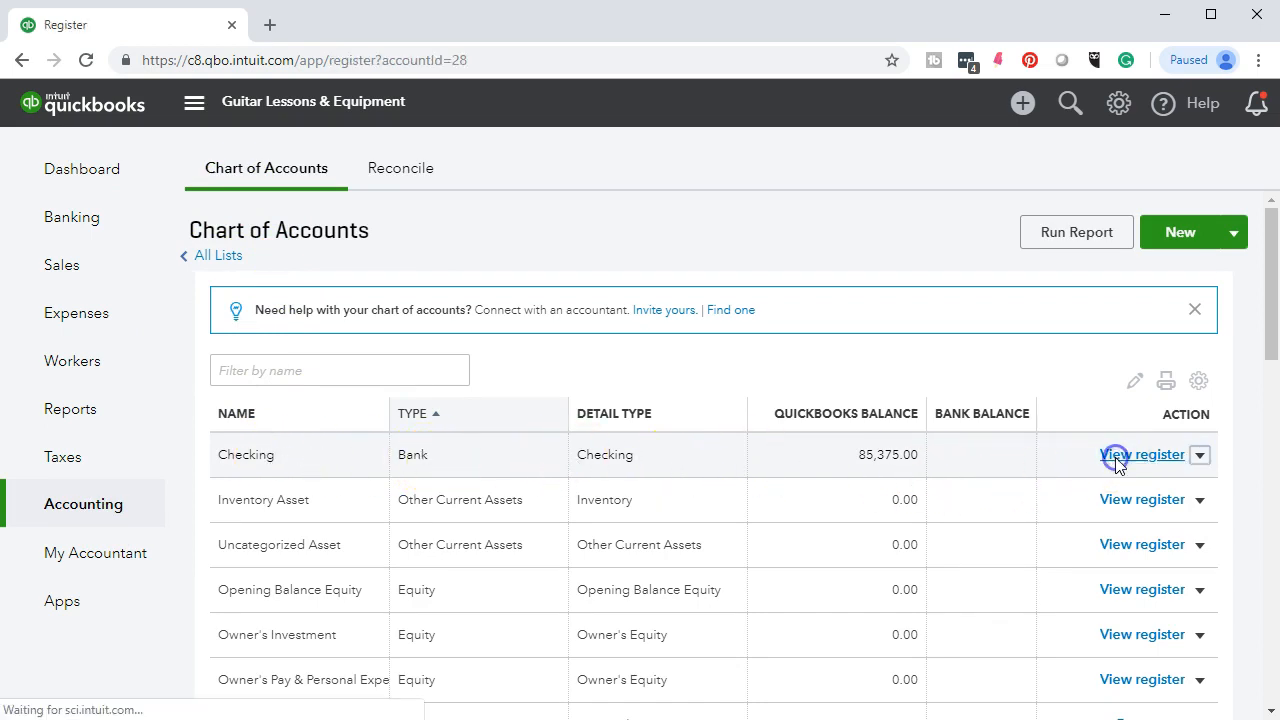
click(1068, 497)
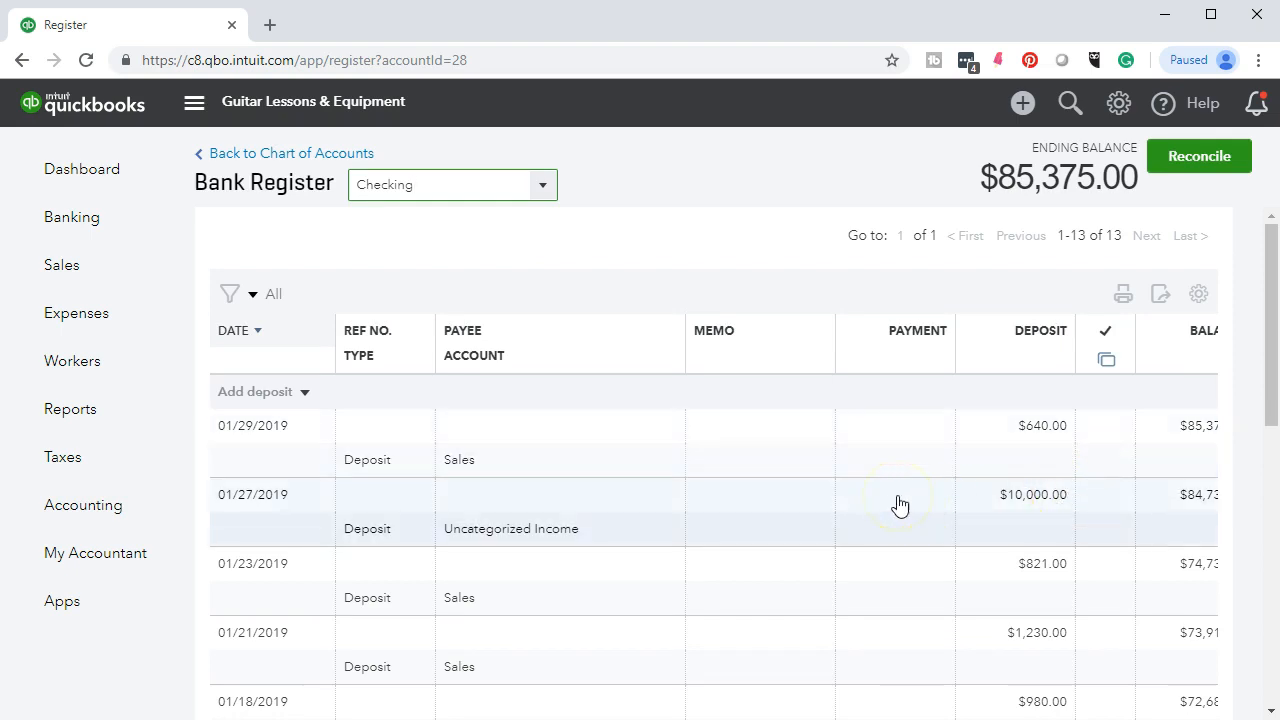
click(897, 541)
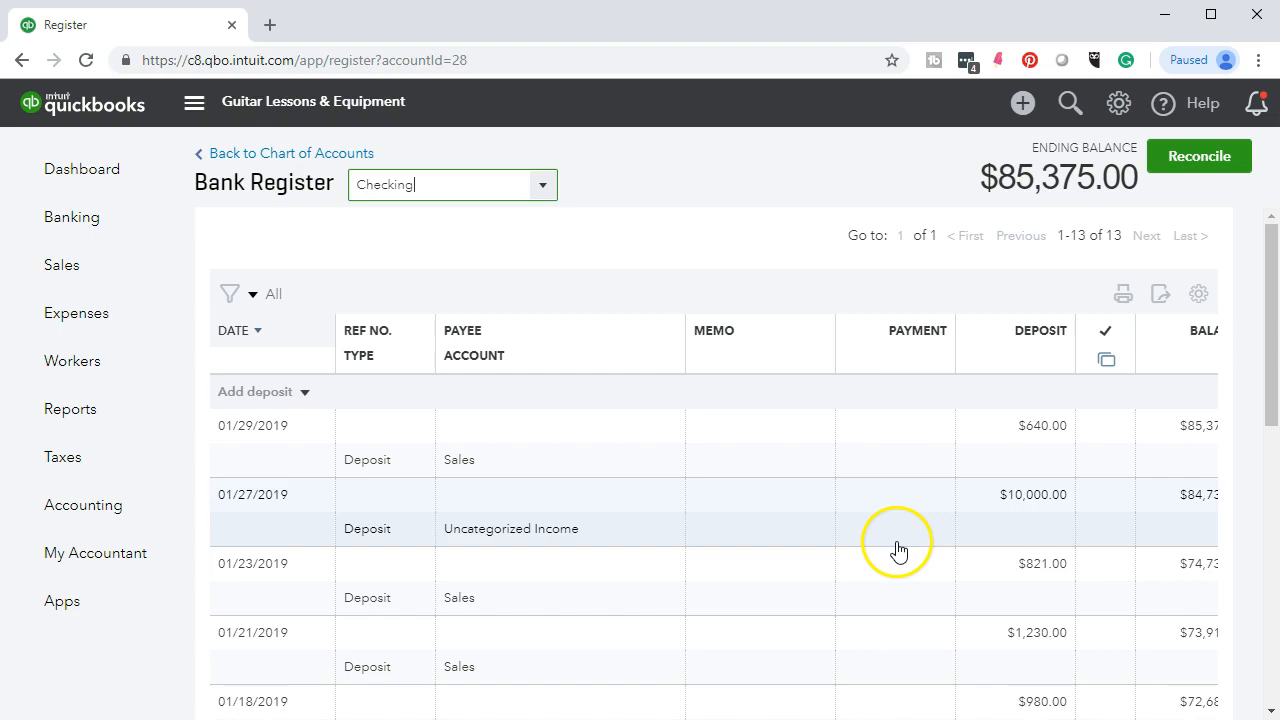
Switch to the January 2019 bank statement PDF in Adobe Acrobat Reader and examine the total checks, withdraws and fees.
key(alt+Tab)
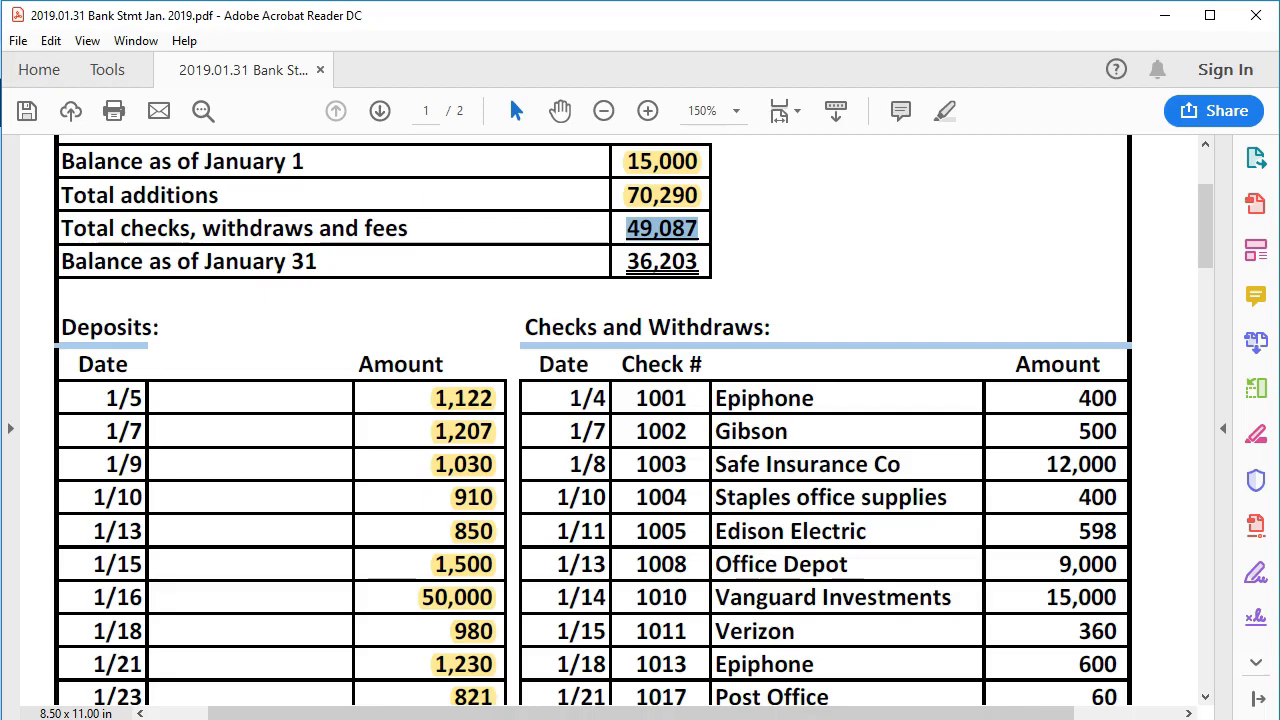
click(794, 277)
scroll(794, 290, up, 2)
click(507, 221)
scroll(640, 380, down, 1)
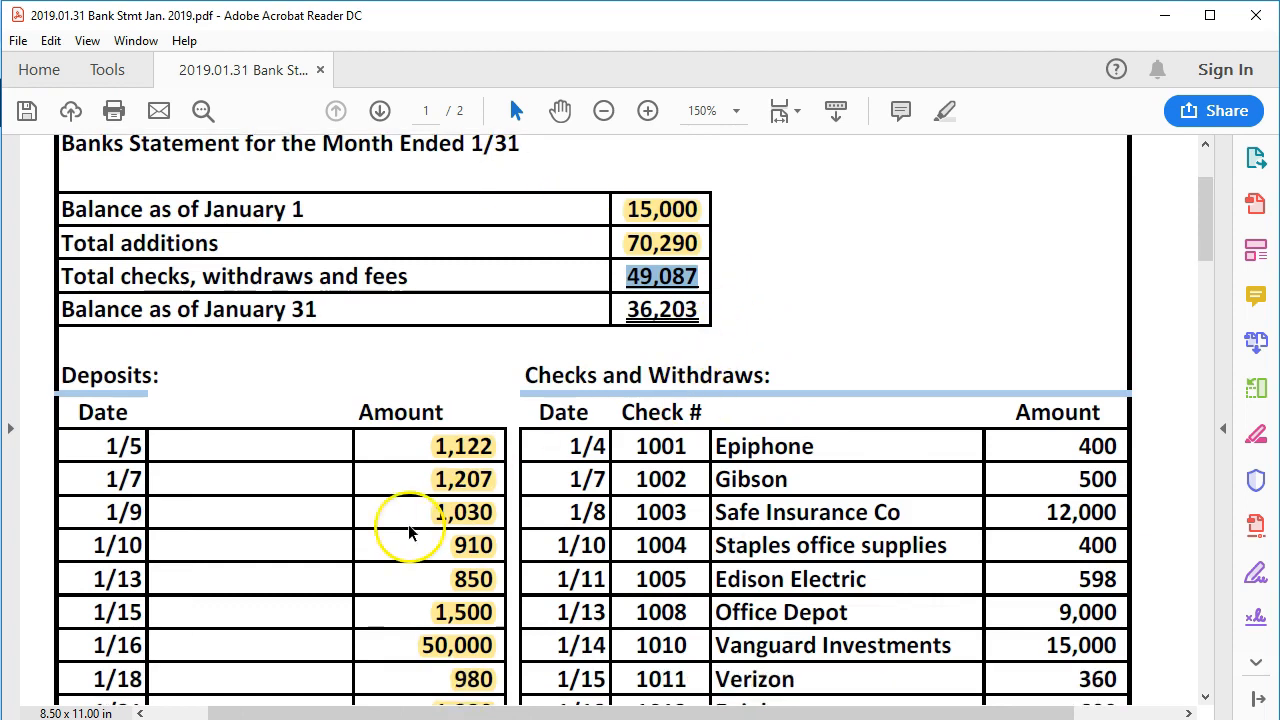
scroll(650, 500, down, 2)
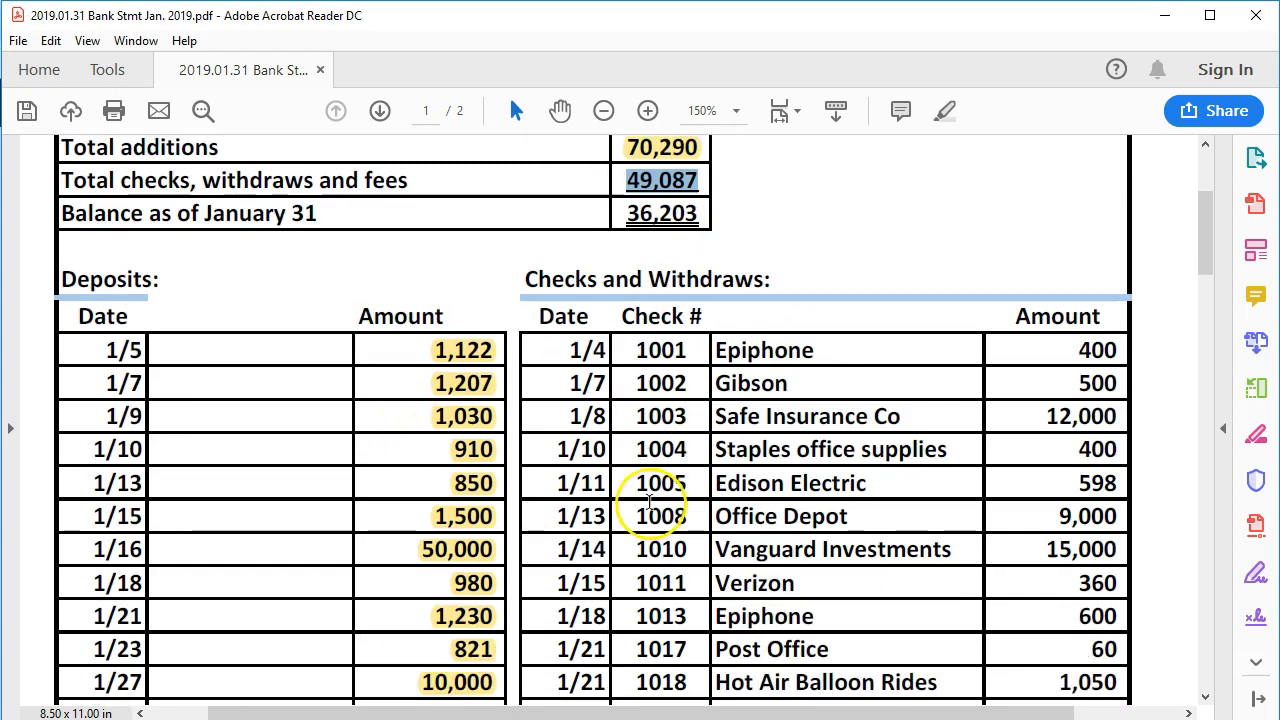
click(636, 181)
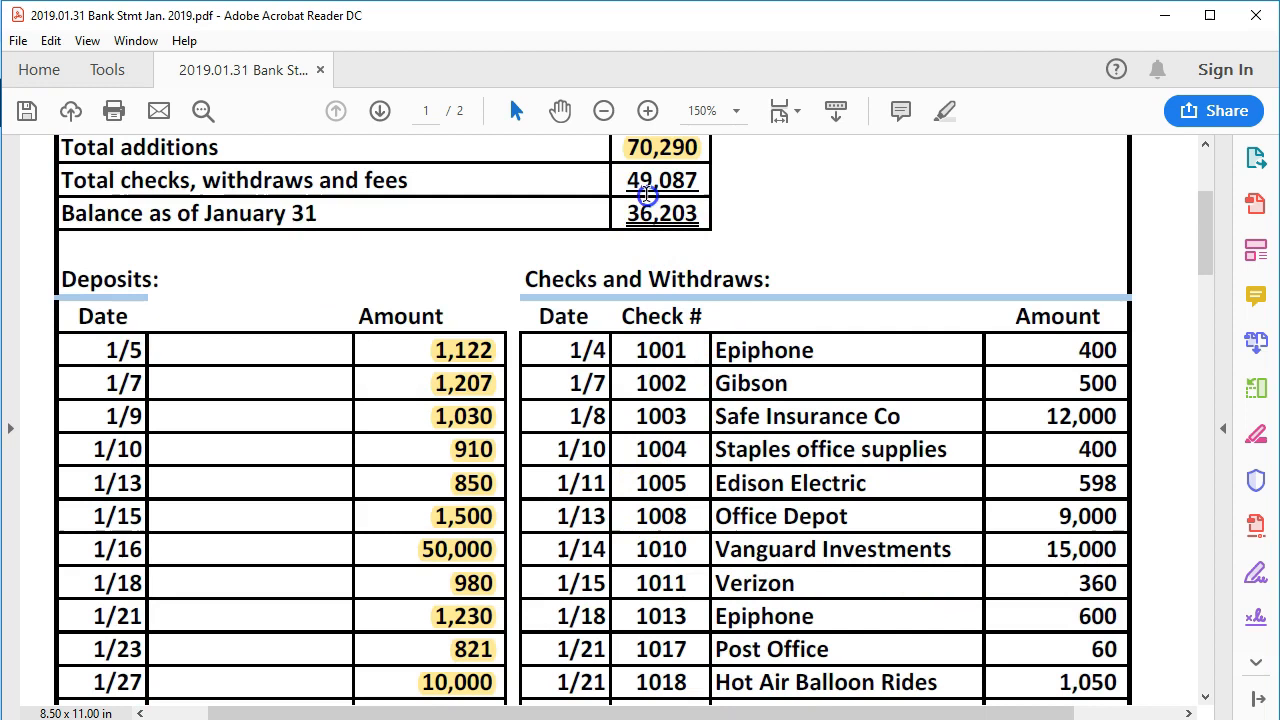
drag(632, 181, 712, 182)
Examine the date, check number and payee of the first entry in the statement's Checks and Withdraws list.
click(934, 349)
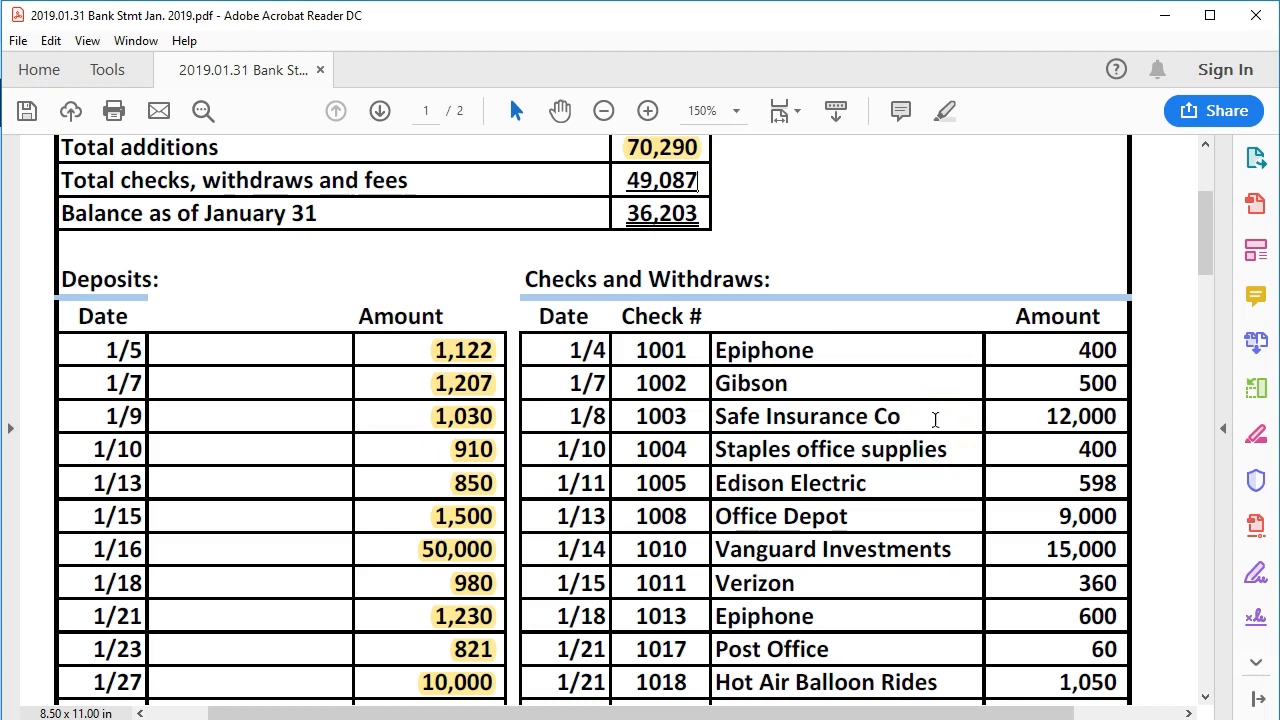
click(855, 350)
scroll(855, 350, down, 2)
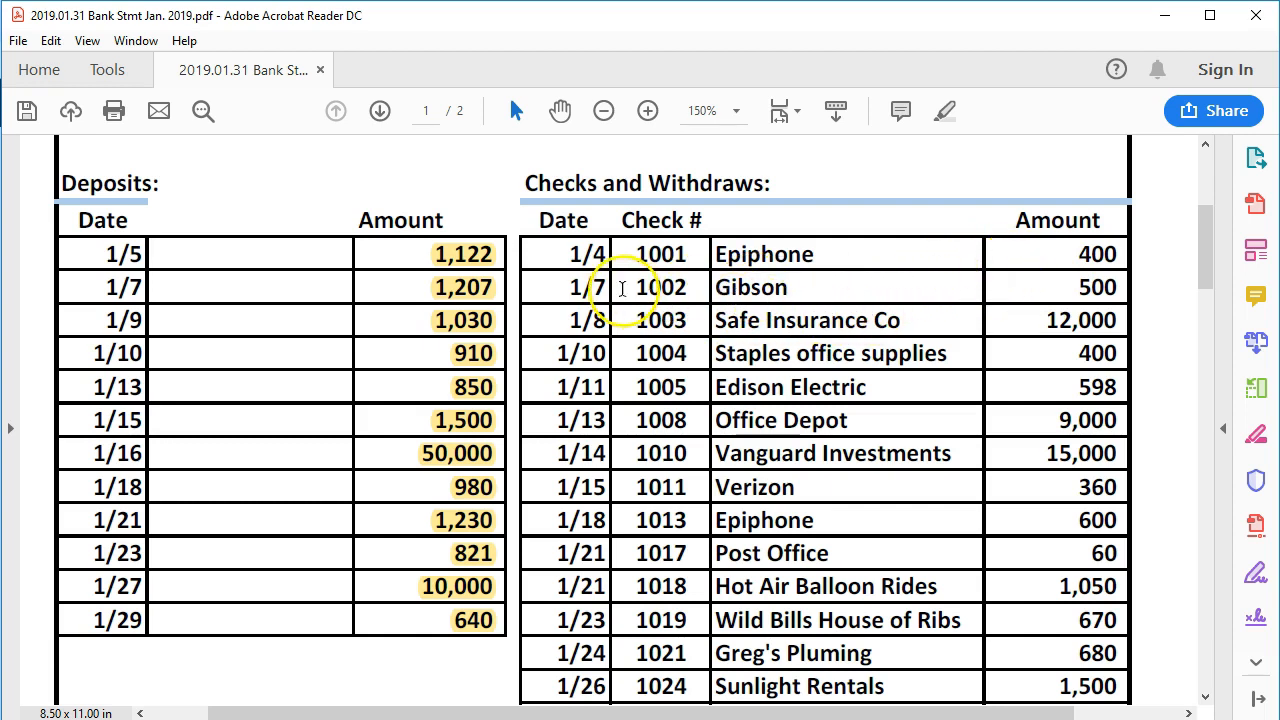
click(569, 254)
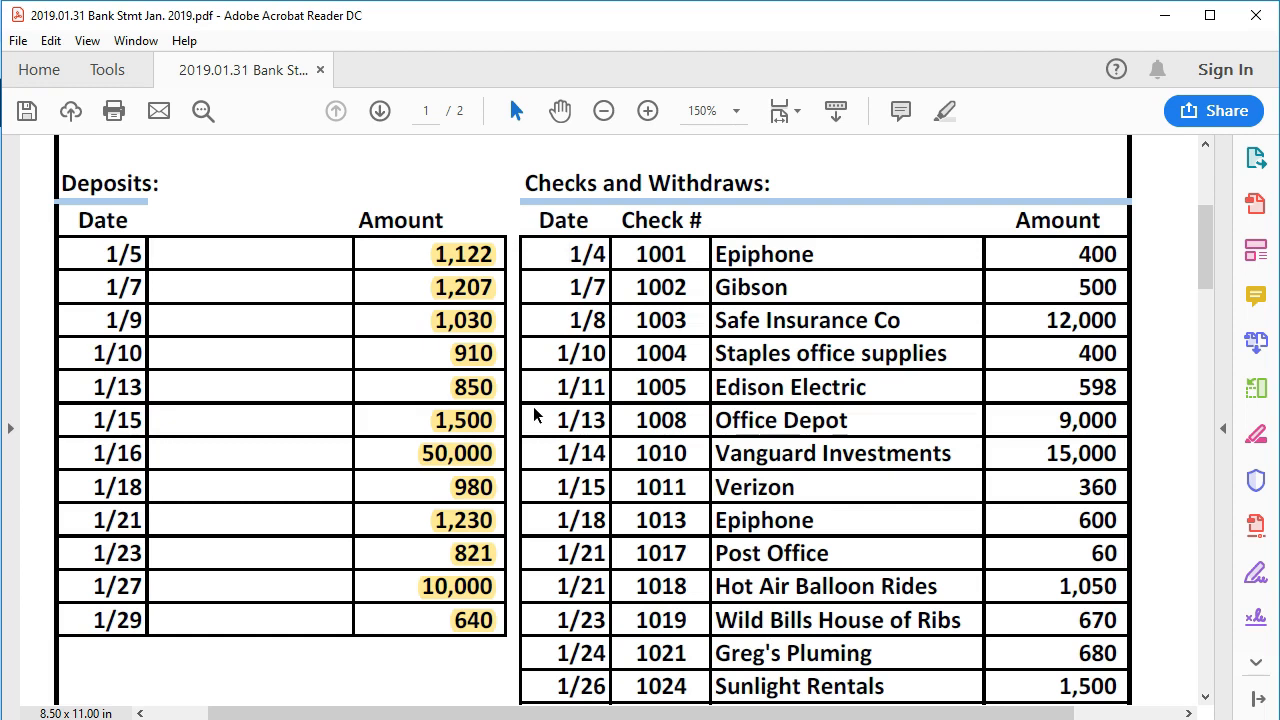
click(631, 257)
click(826, 246)
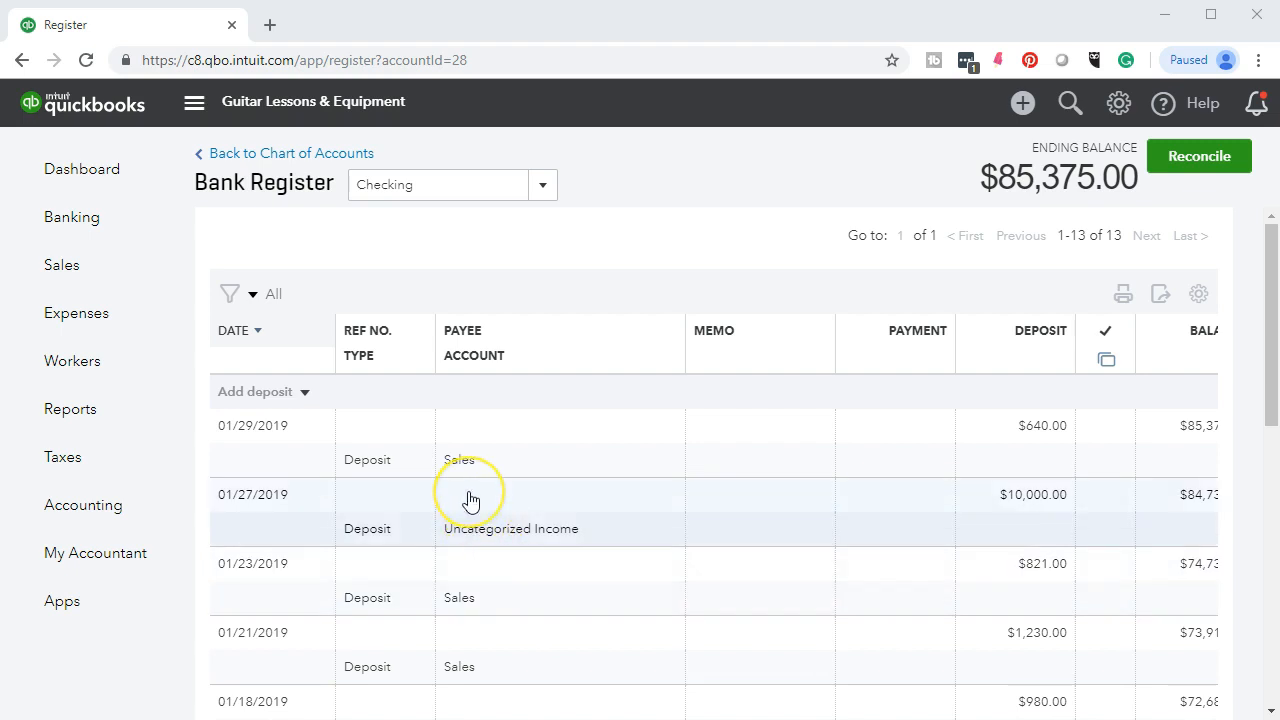
Back in the QuickBooks Checking register, add a check entry dated 01/04/2019 with reference number 1001.
click(305, 392)
click(272, 430)
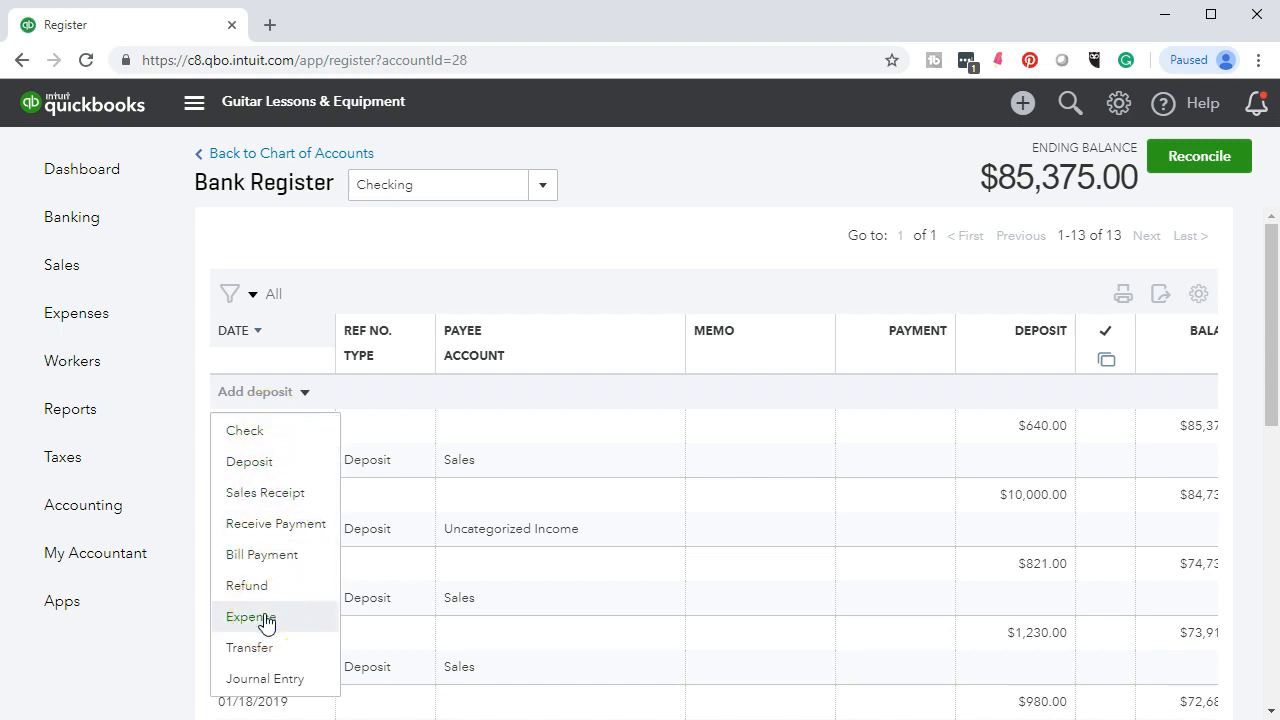
click(258, 434)
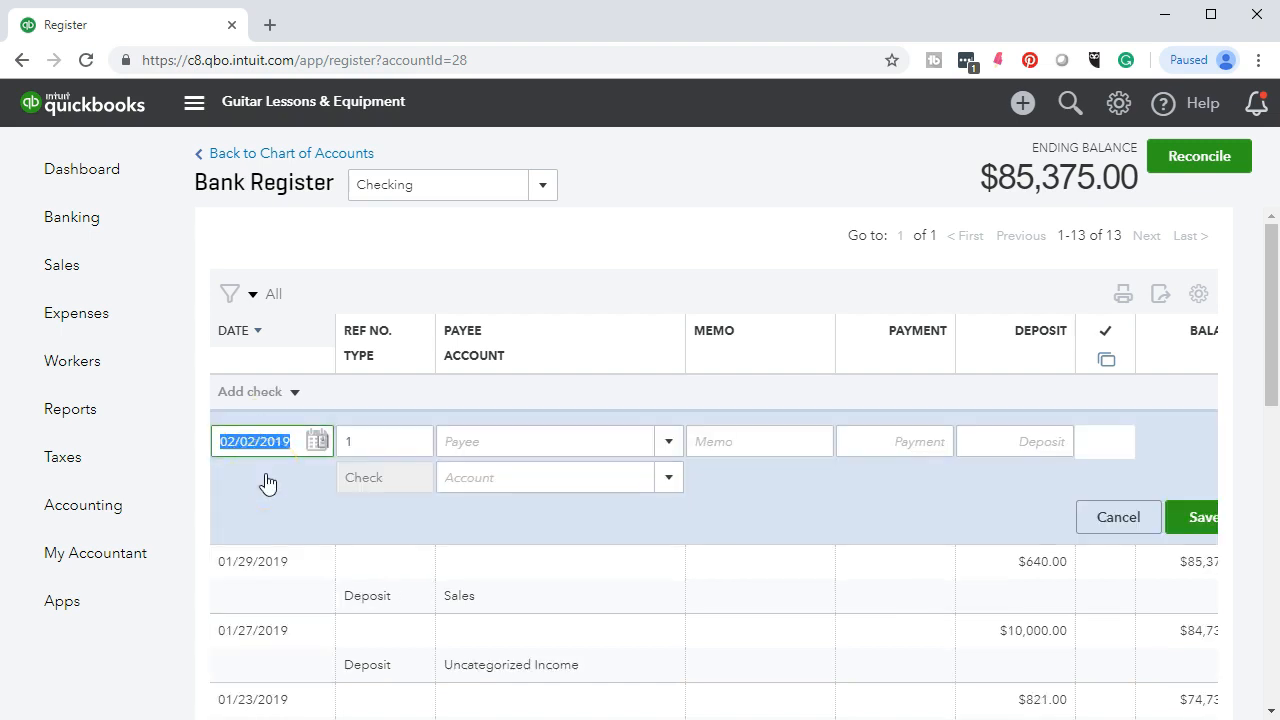
text(01040)
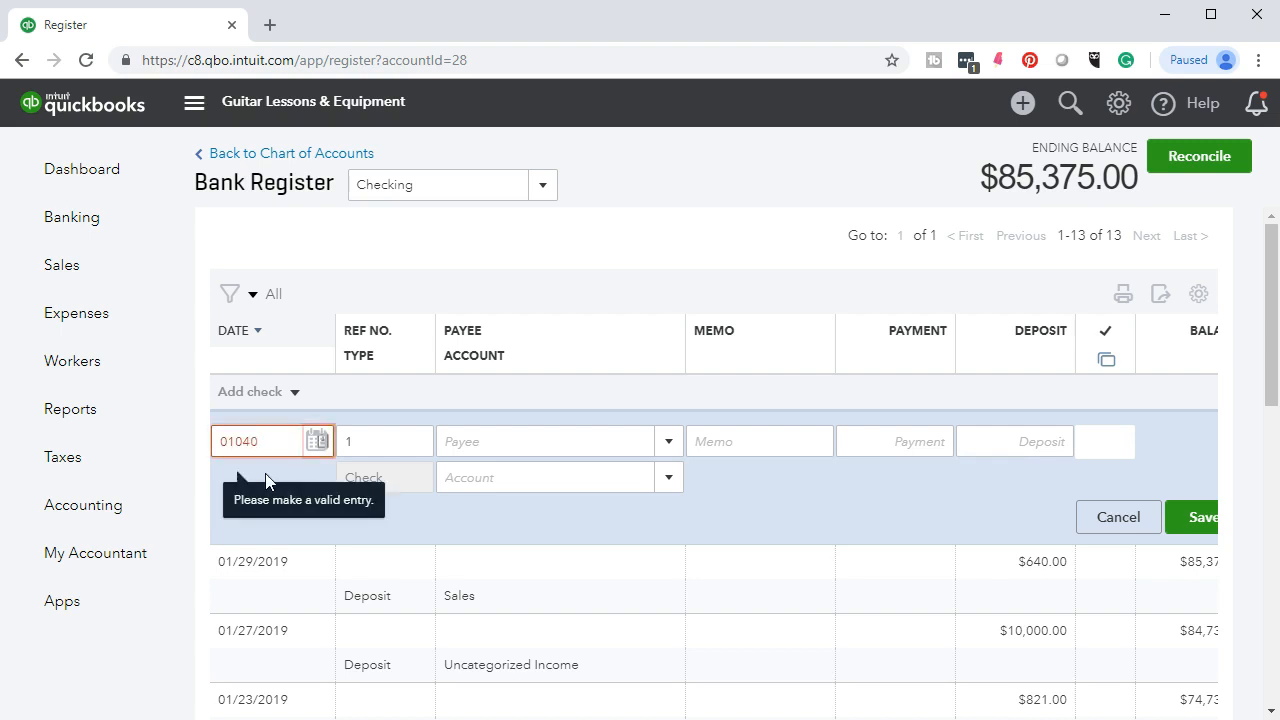
key(BackSpace)
key(Tab)
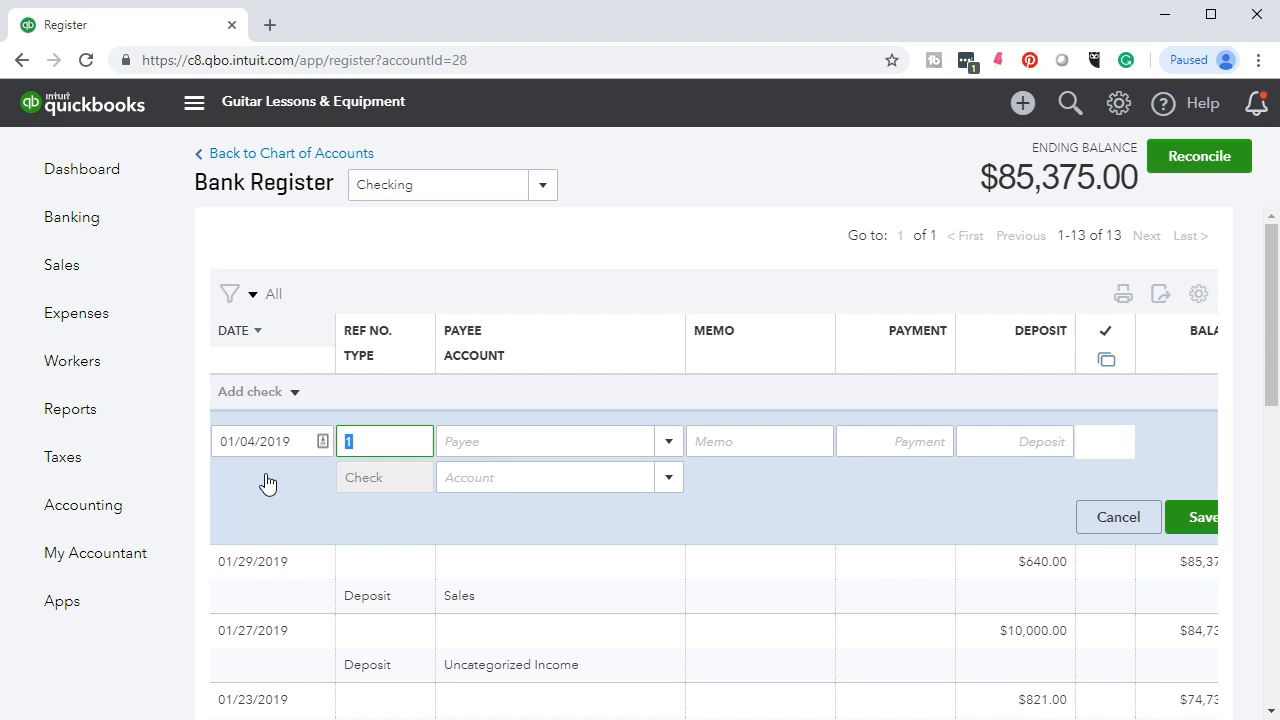
text(1001)
key(Tab)
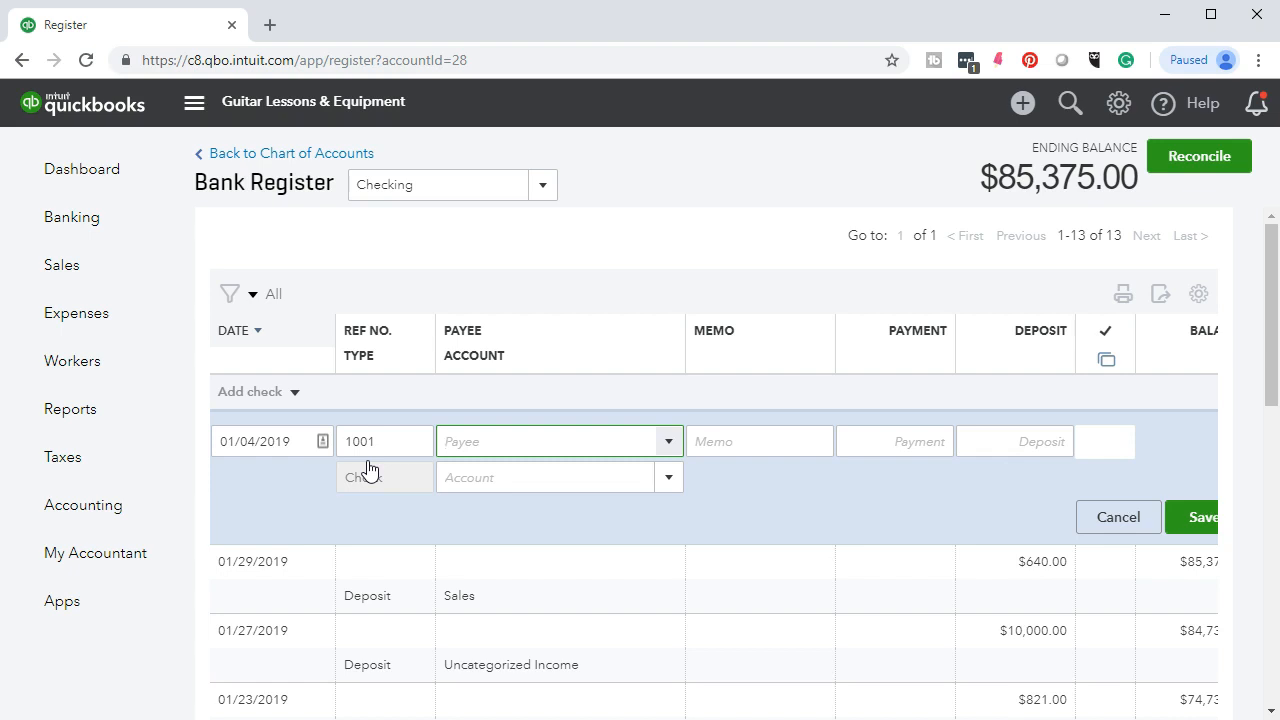
Enter Epiphone as the check's payee and save it as a new vendor.
text(Epi)
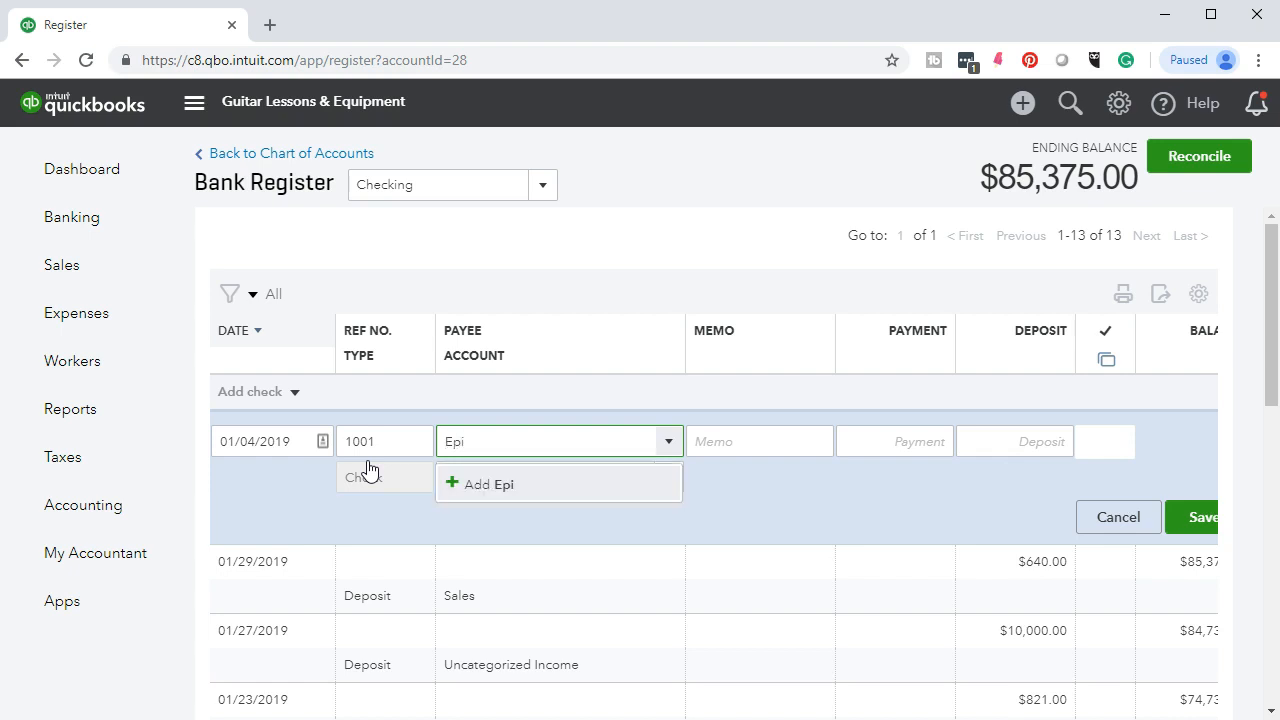
text(phone)
key(Tab)
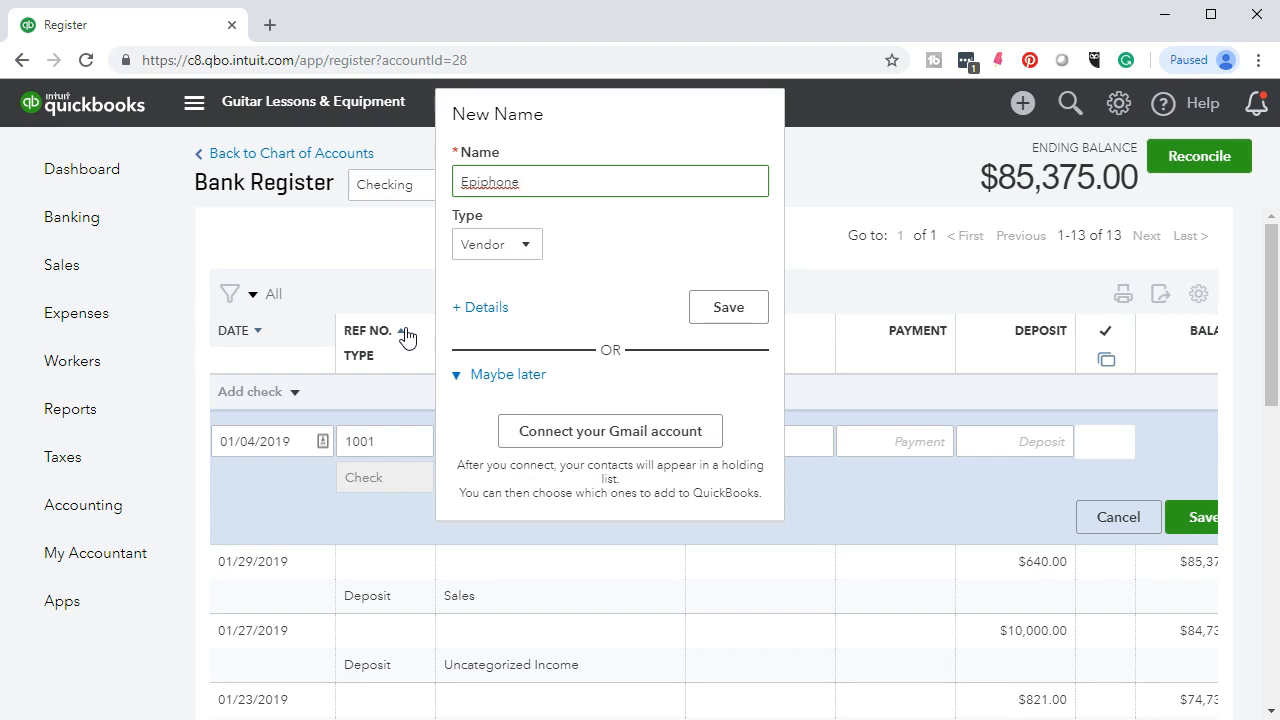
click(724, 308)
Set the payment amount of check 1001 to 400.
key(Tab)
key(Tab)
key(Tab)
click(928, 443)
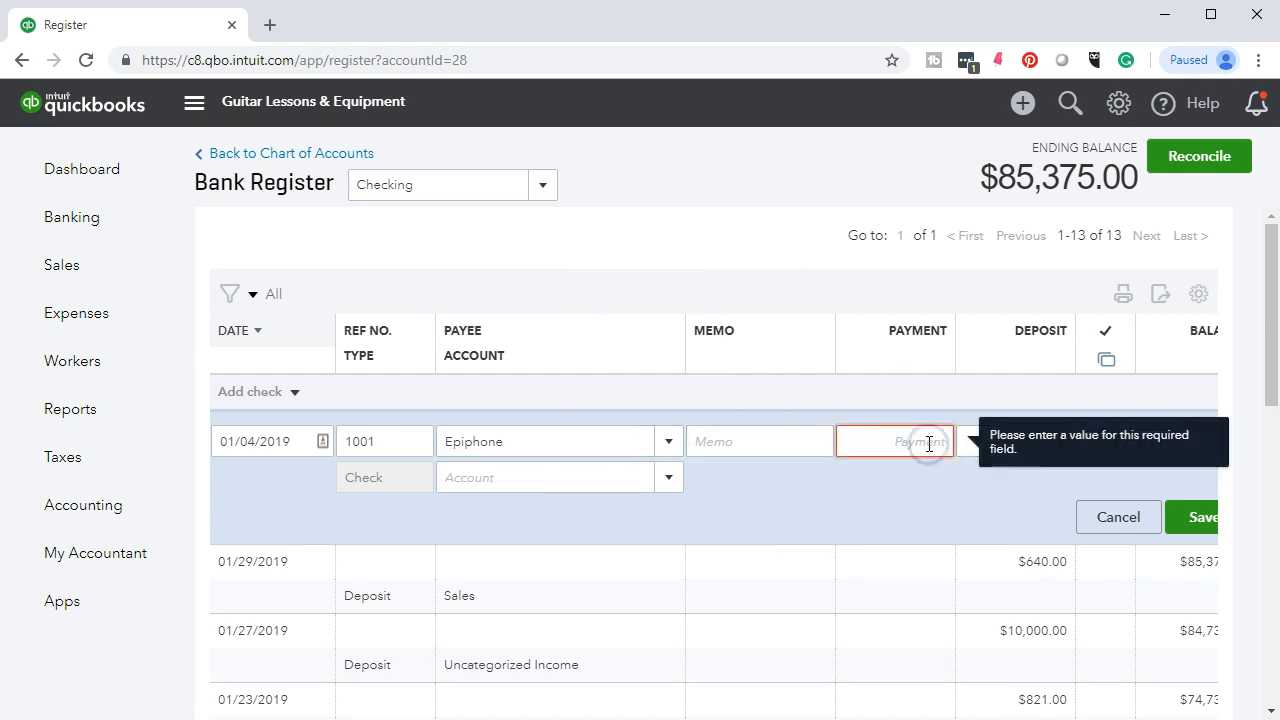
text(400)
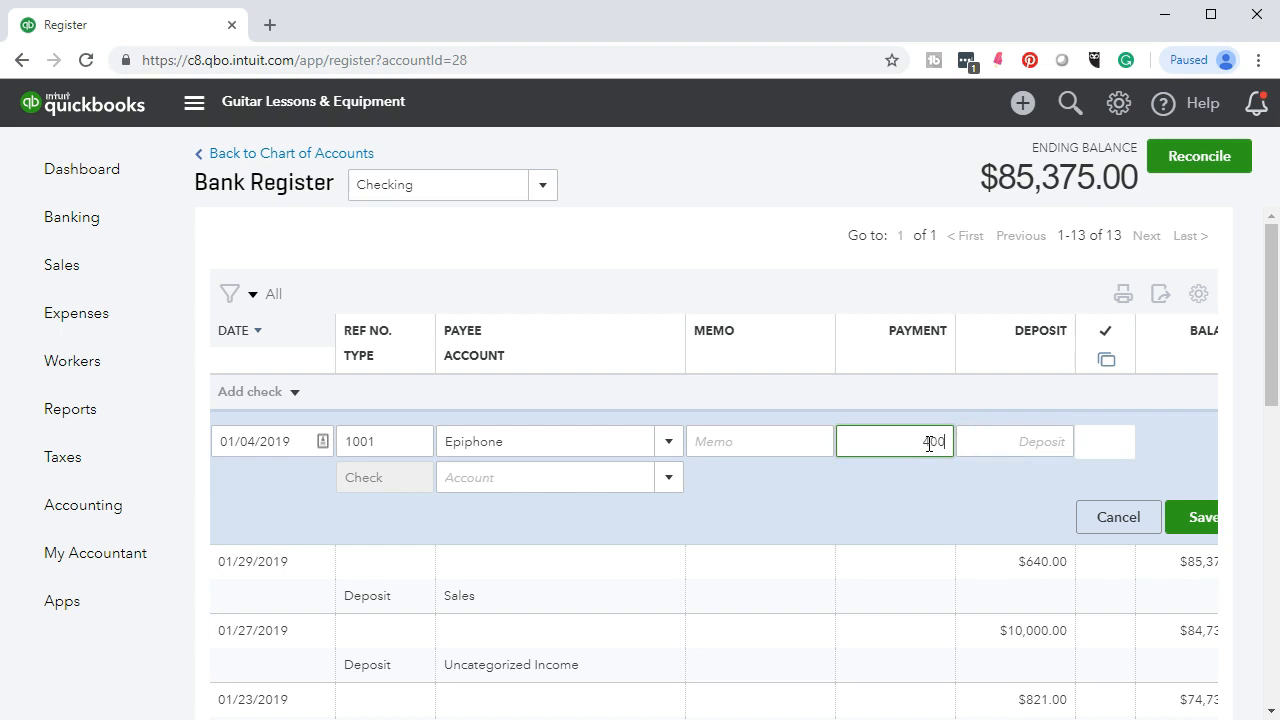
key(Tab)
key(Tab)
key(Tab)
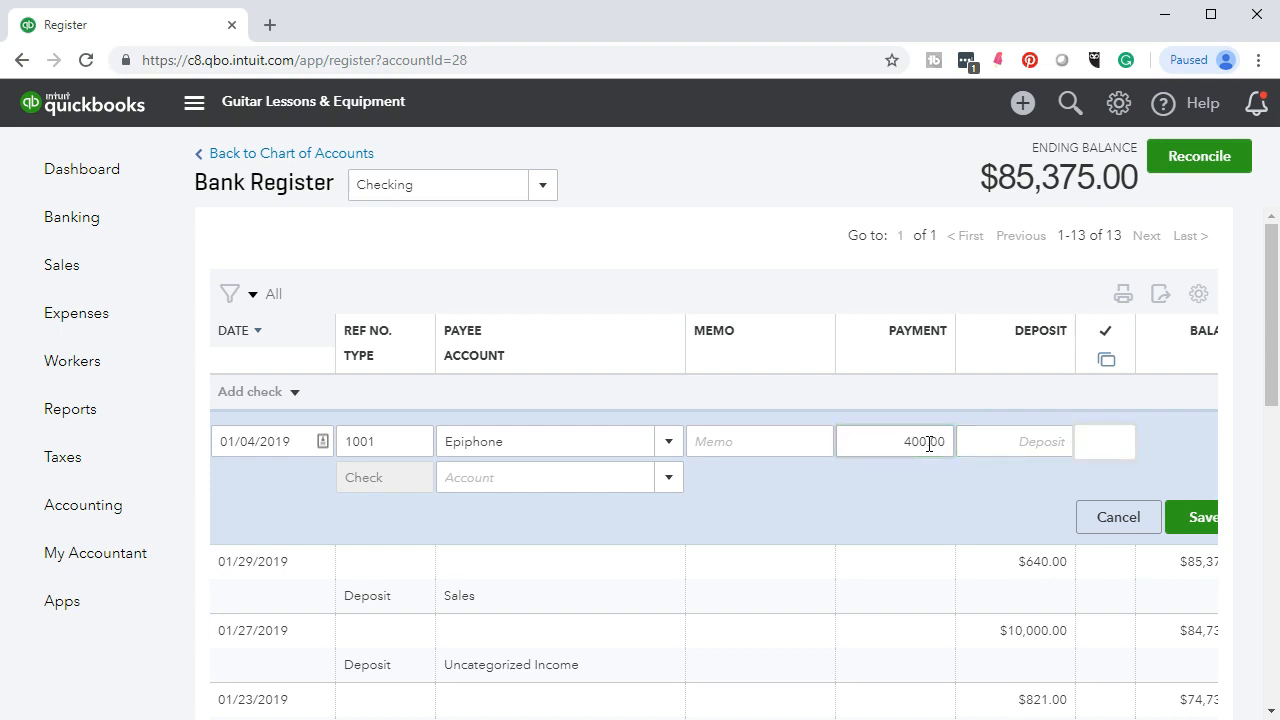
Assign the Epiphone check to the Uncategorized Expense account.
click(667, 478)
scroll(658, 355, down, 4)
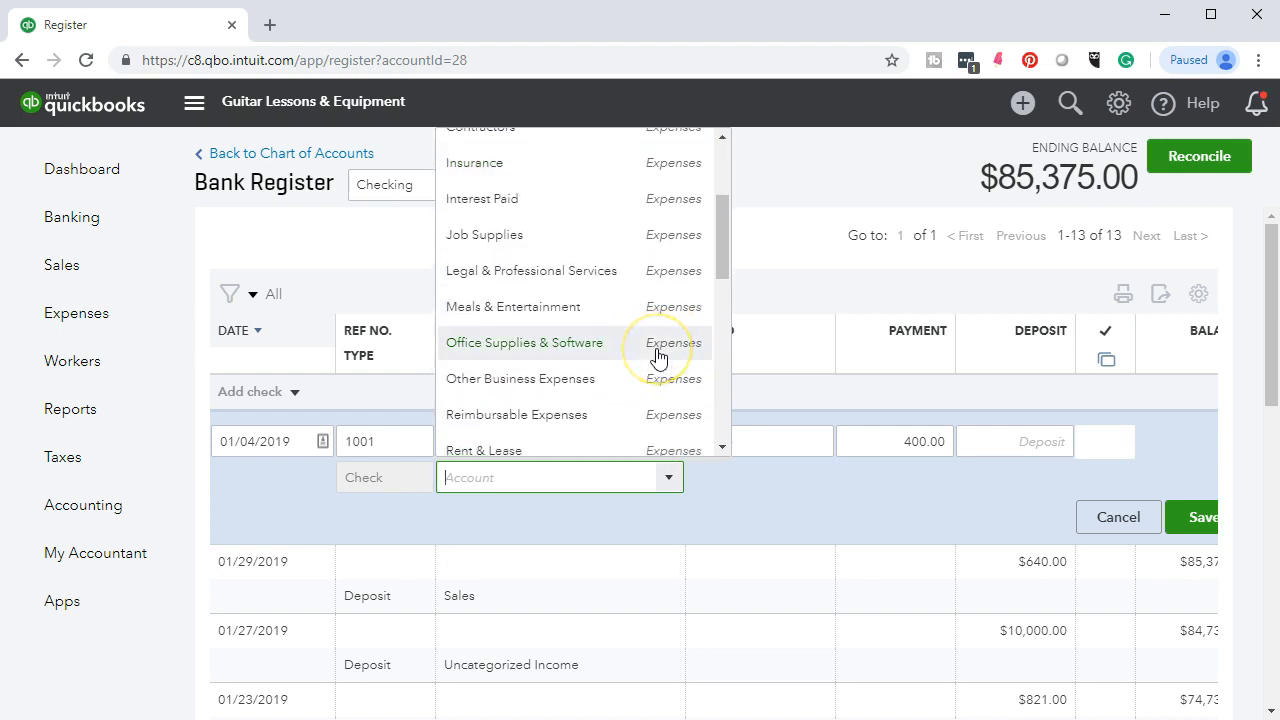
scroll(658, 355, down, 1)
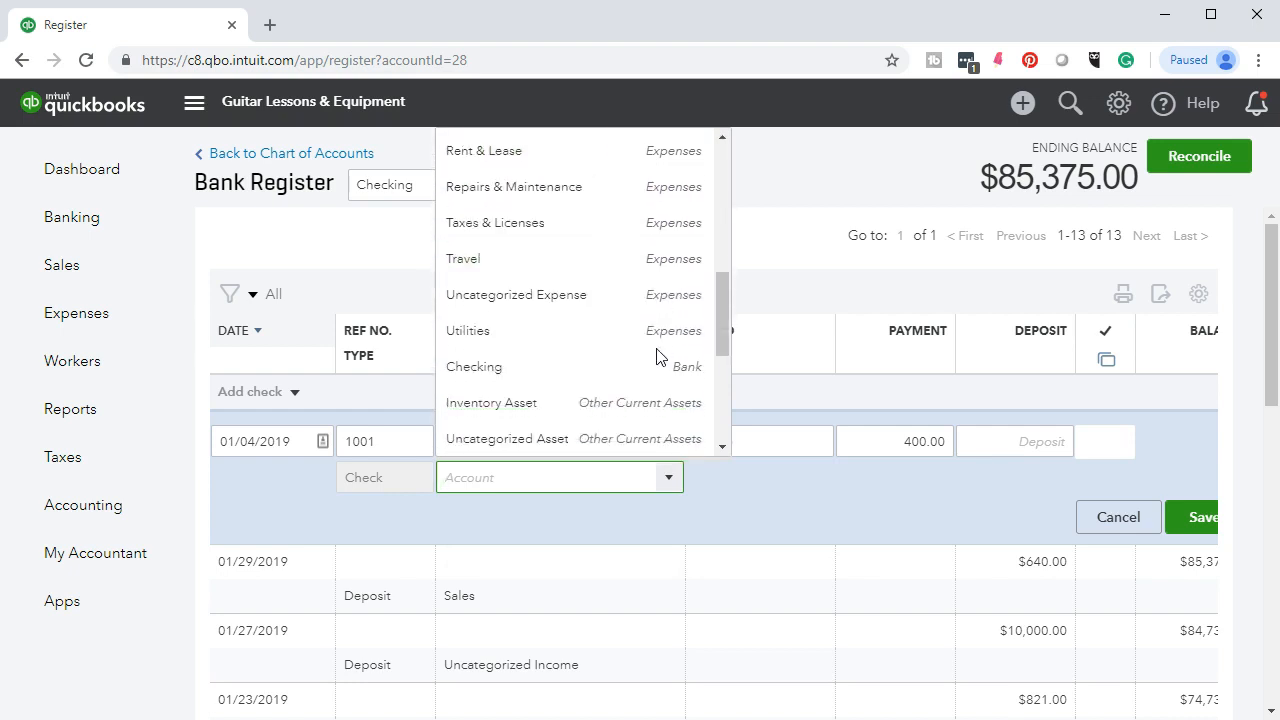
click(545, 313)
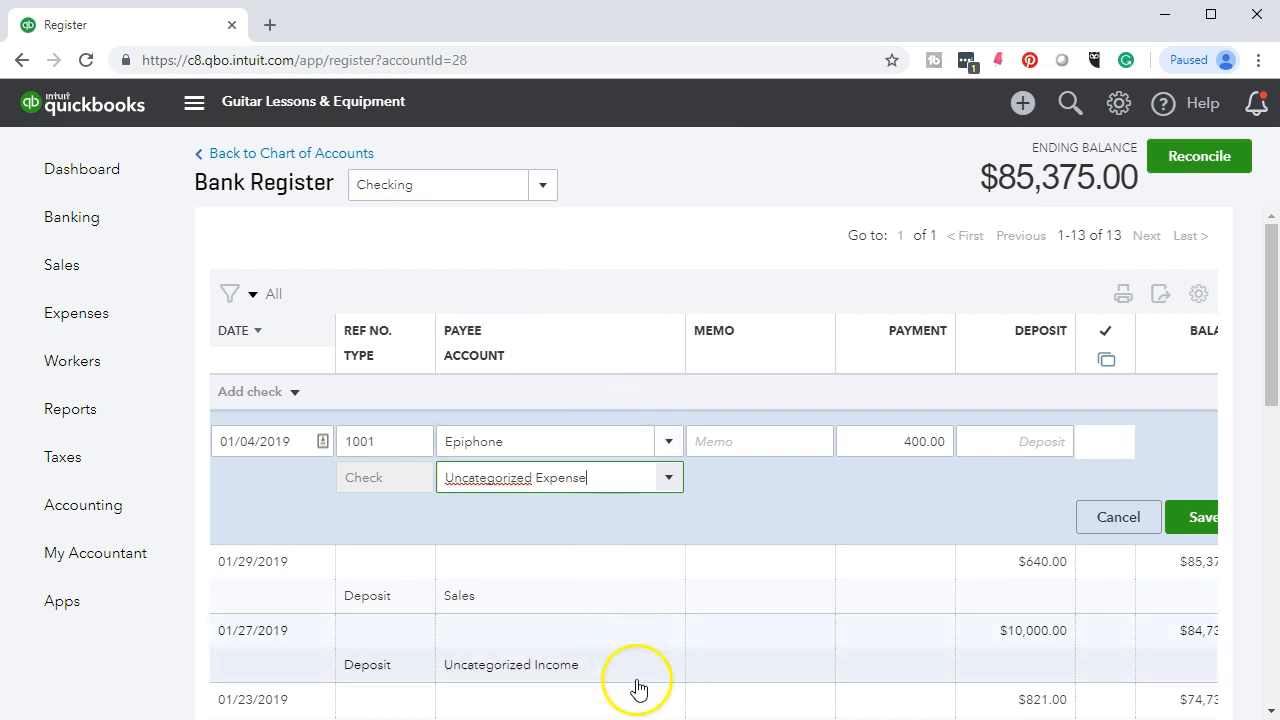
Switch to the open items document in Word and fill the empty bullet with "1/4 400 Ch. 1001 Epiphone. What is this for?".
key(alt+Tab)
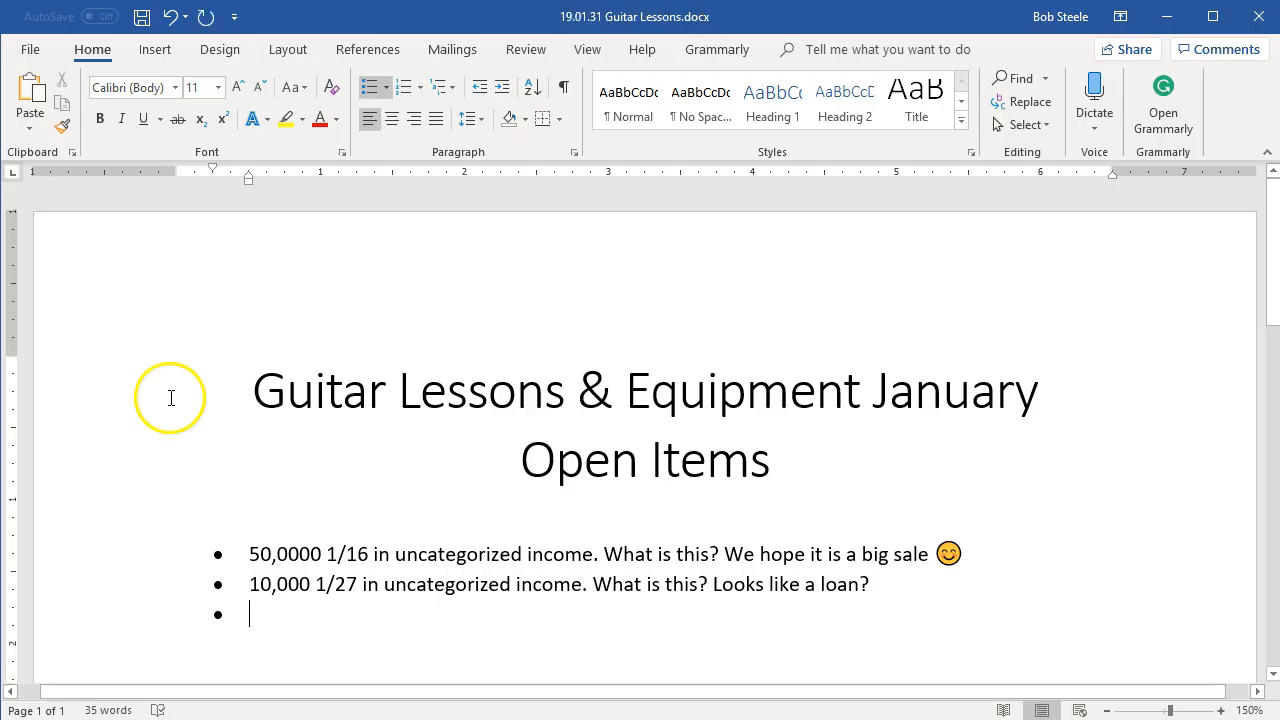
text(1/4)
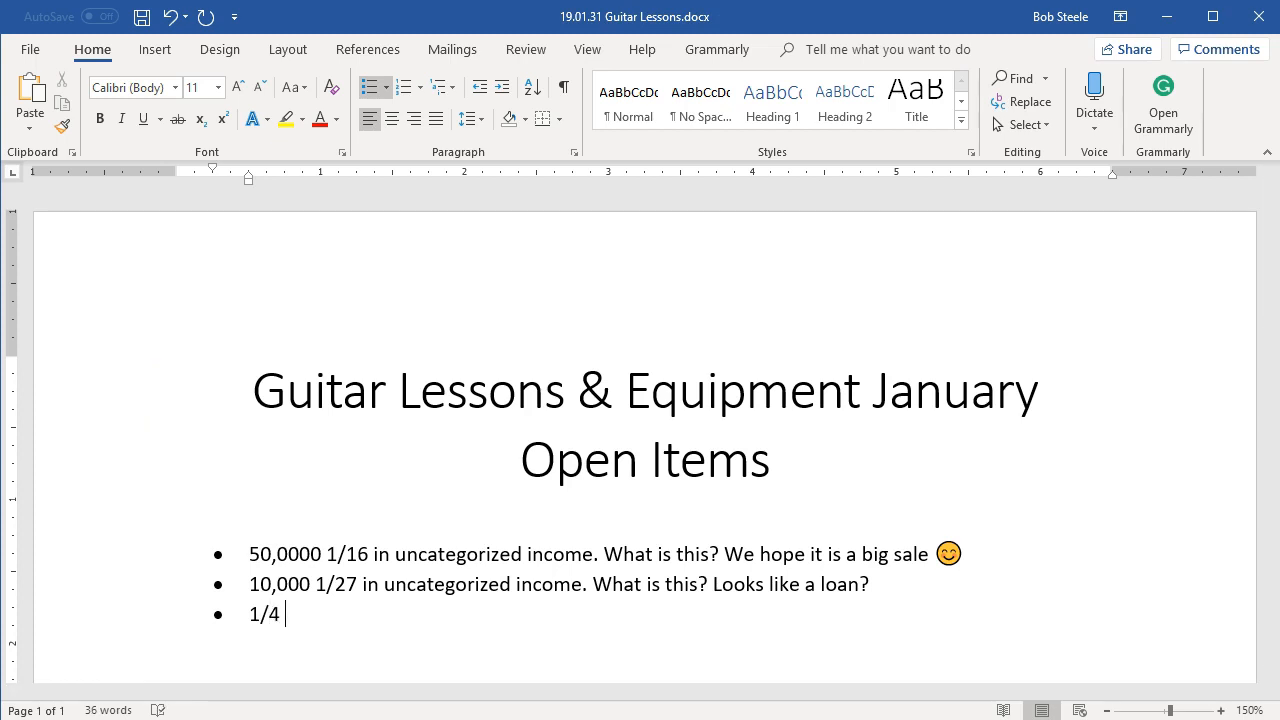
text( 400 Ch. 1001 Epiphone)
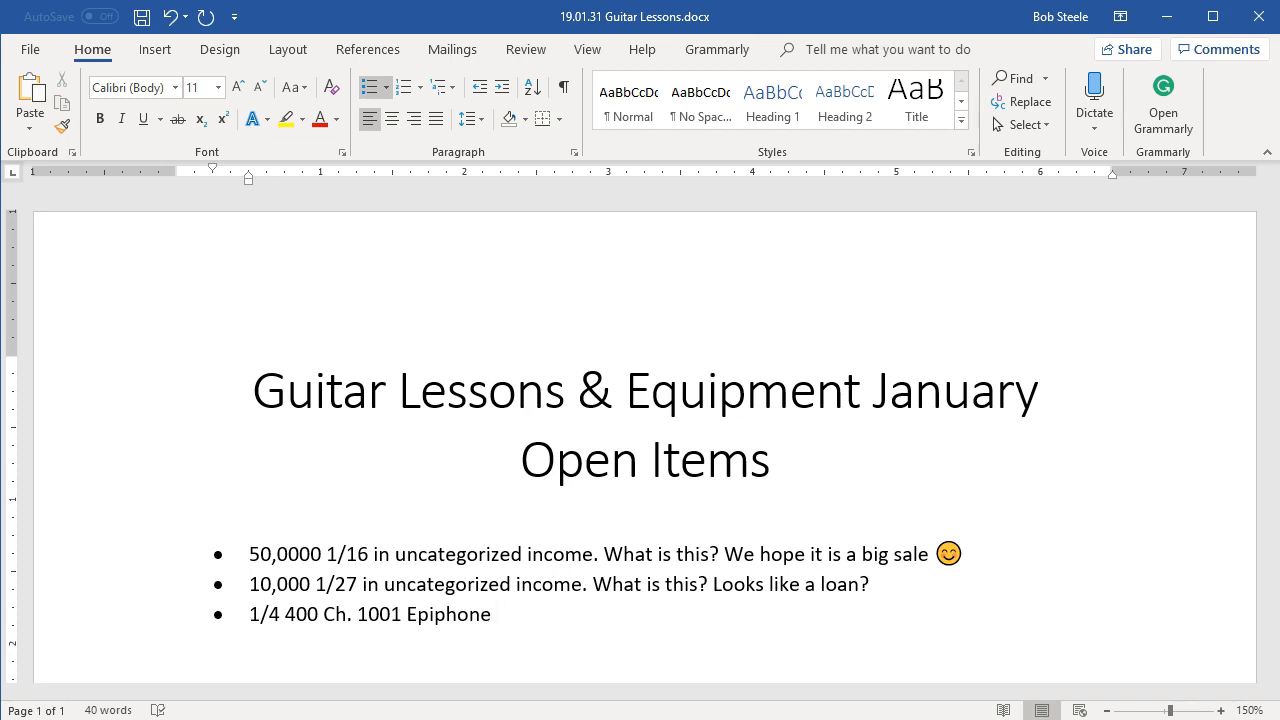
text( . What is this for? )
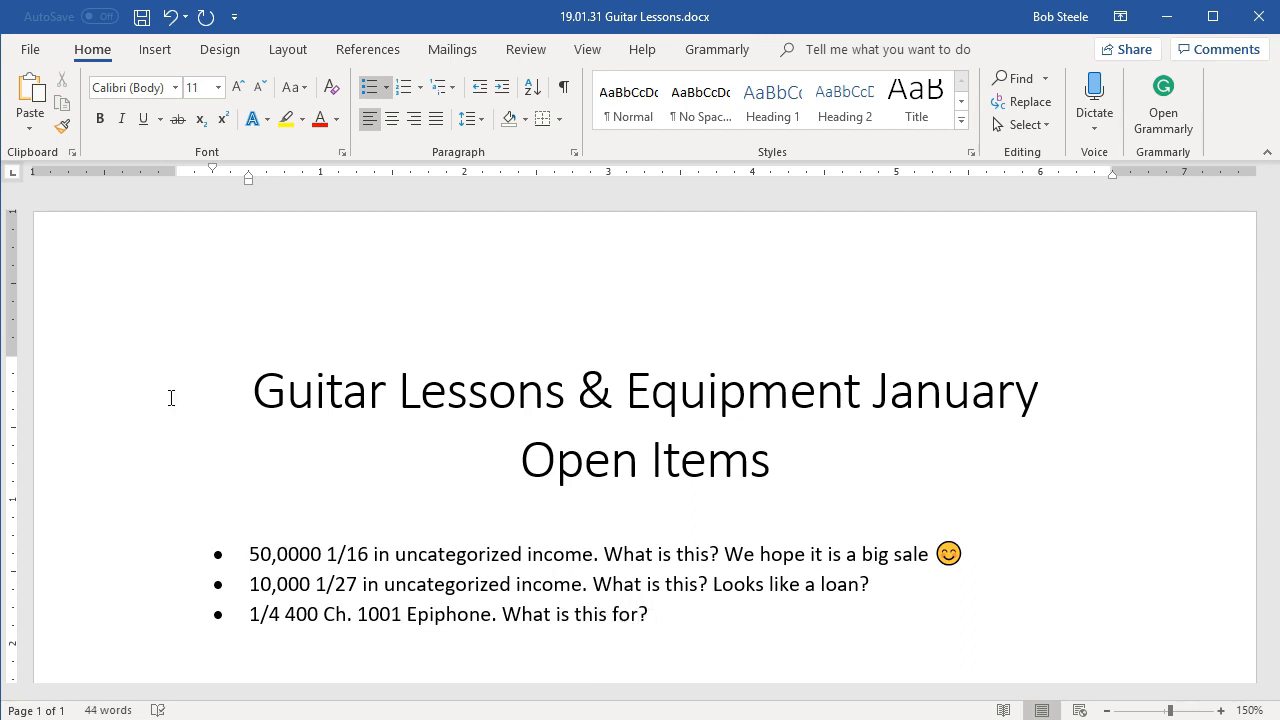
Extend the Epiphone bullet with "Is it inventory for a guitar?", start a new bullet and save the document.
text(Is is)
key(BackSpace)
key(BackSpace)
key(BackSpace)
text(it inventory for a gui)
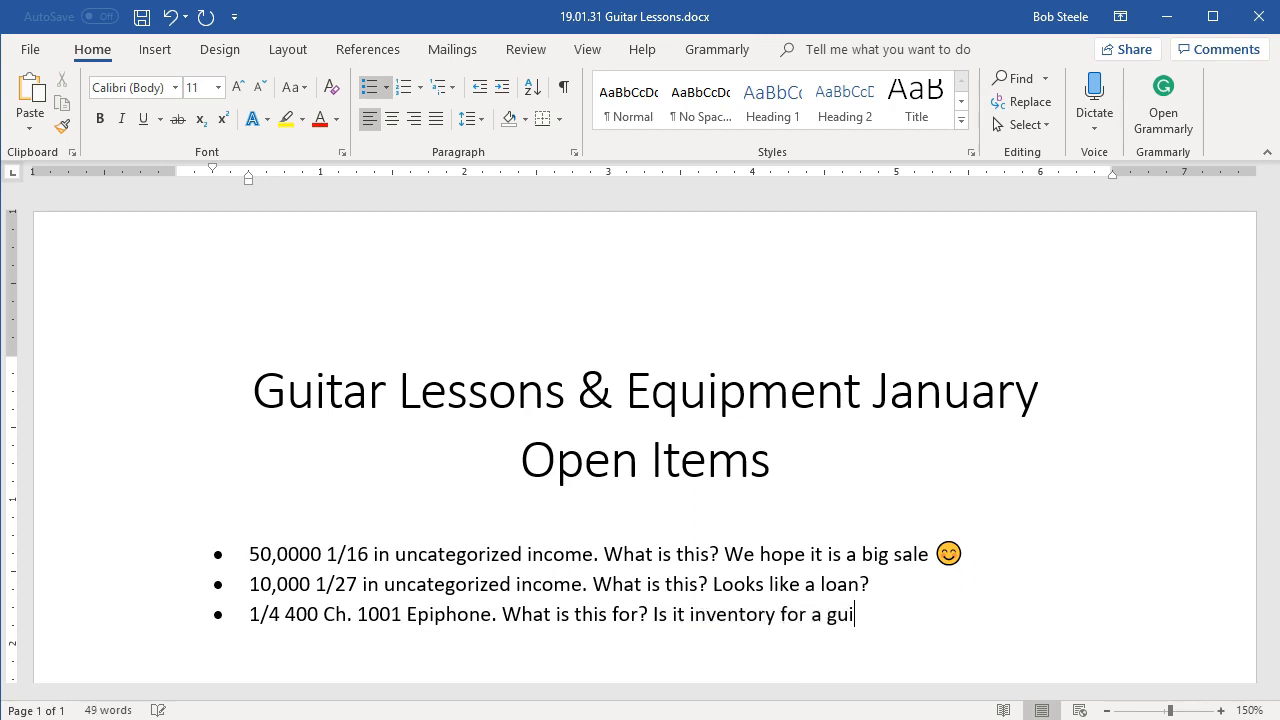
text(tar?)
key(Return)
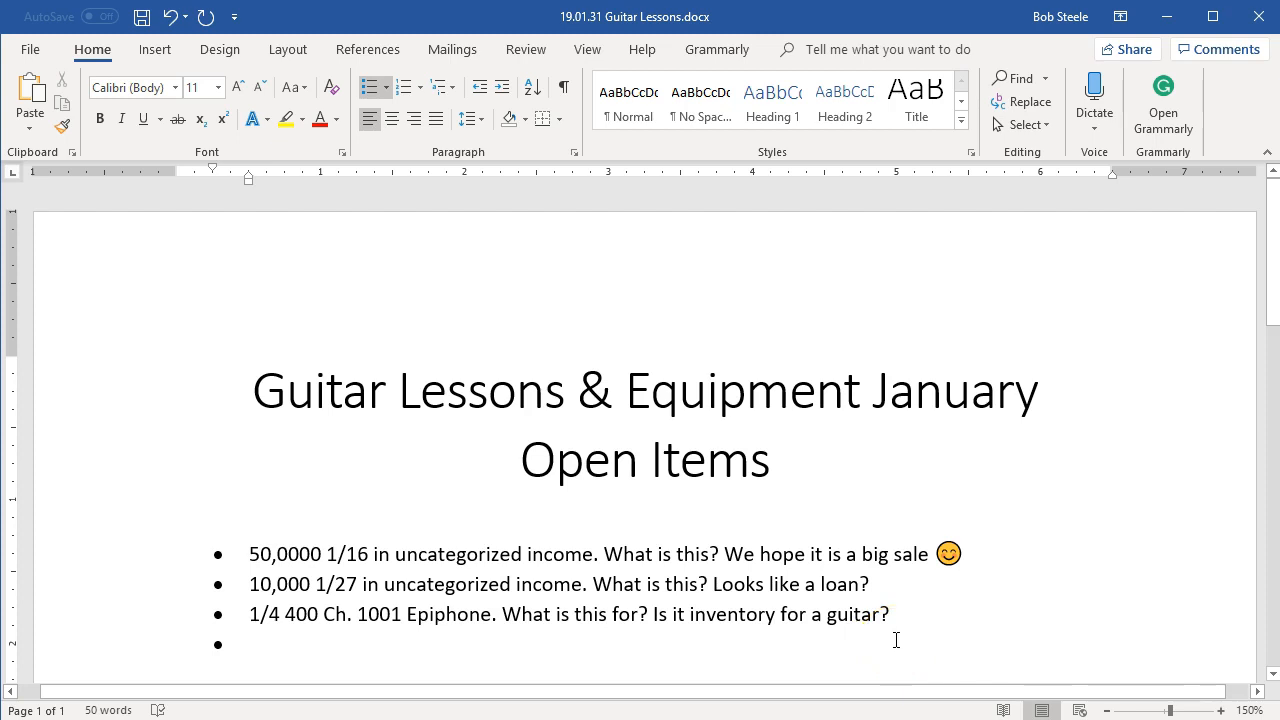
click(141, 16)
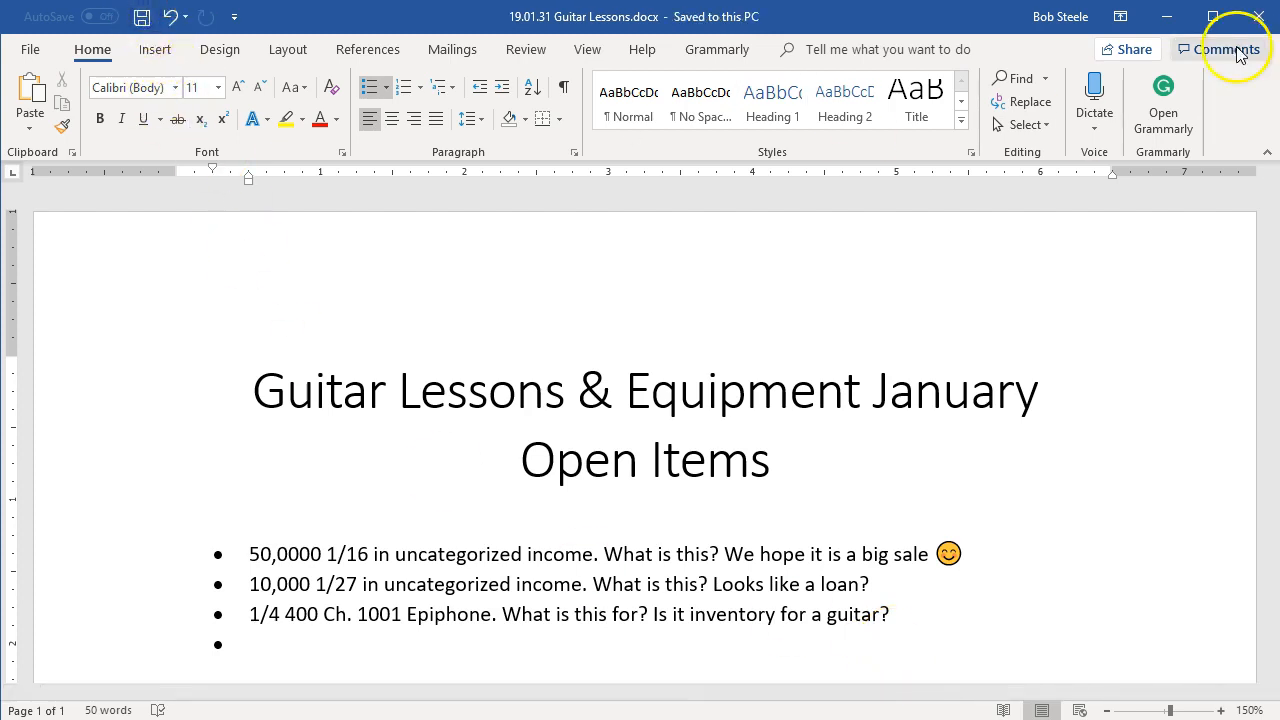
Return to the QuickBooks register and save the Epiphone check entry.
click(1166, 16)
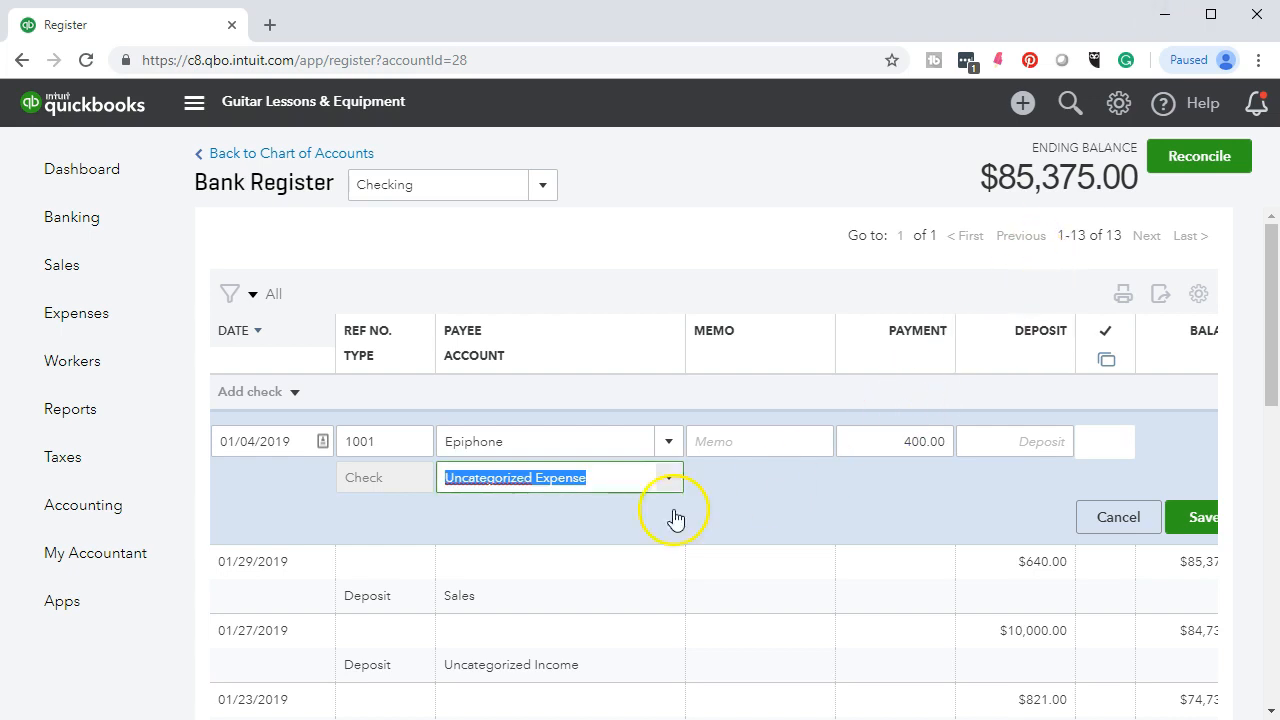
click(1194, 521)
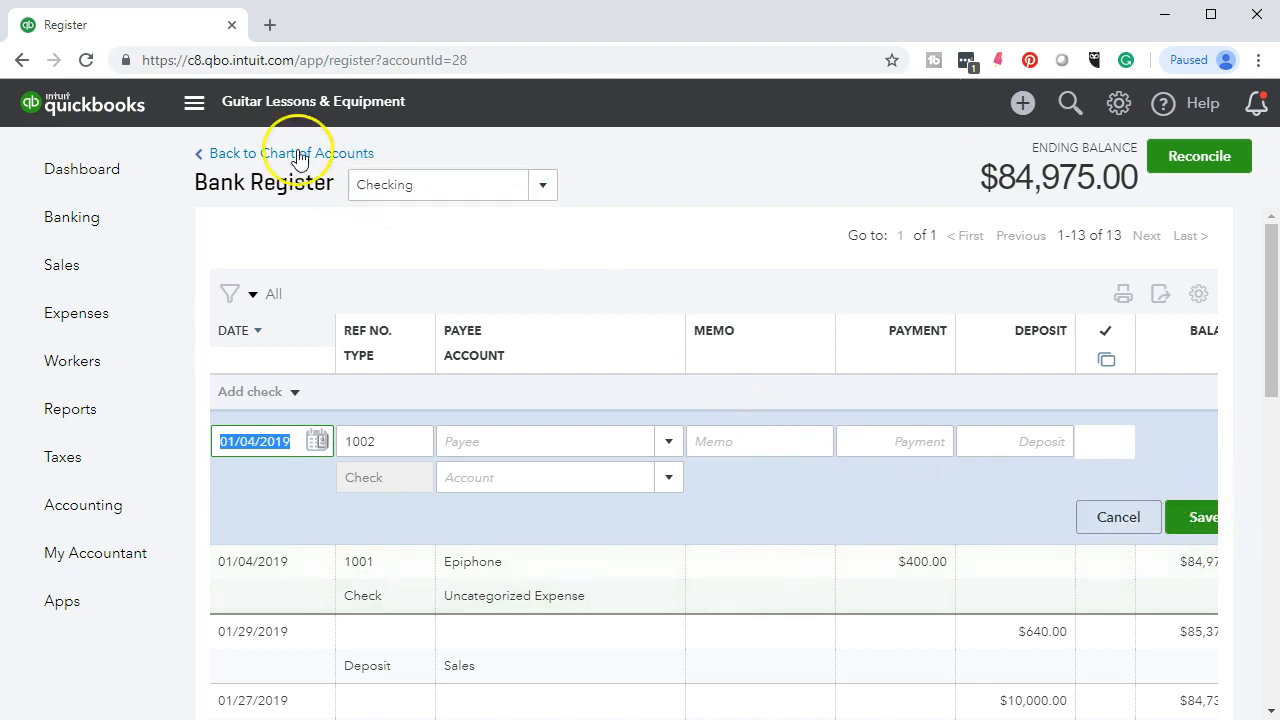
Duplicate the browser tab that shows the Checking register.
right_click(178, 31)
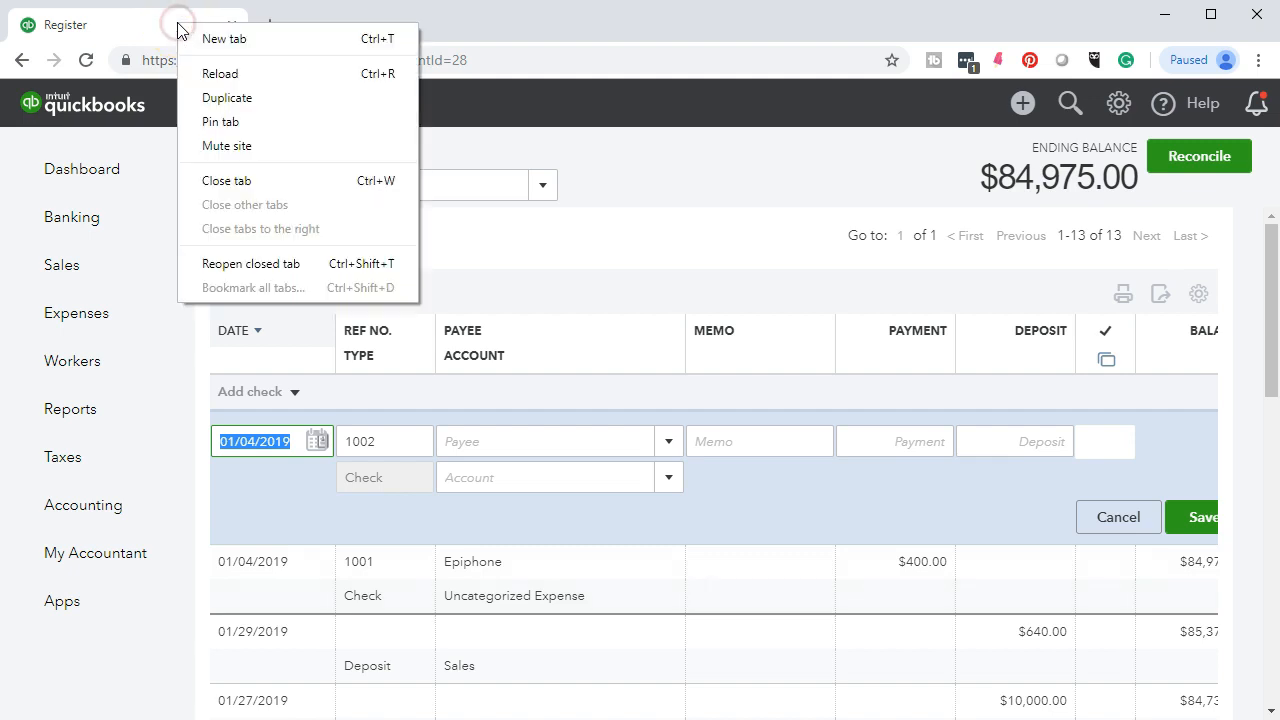
click(214, 98)
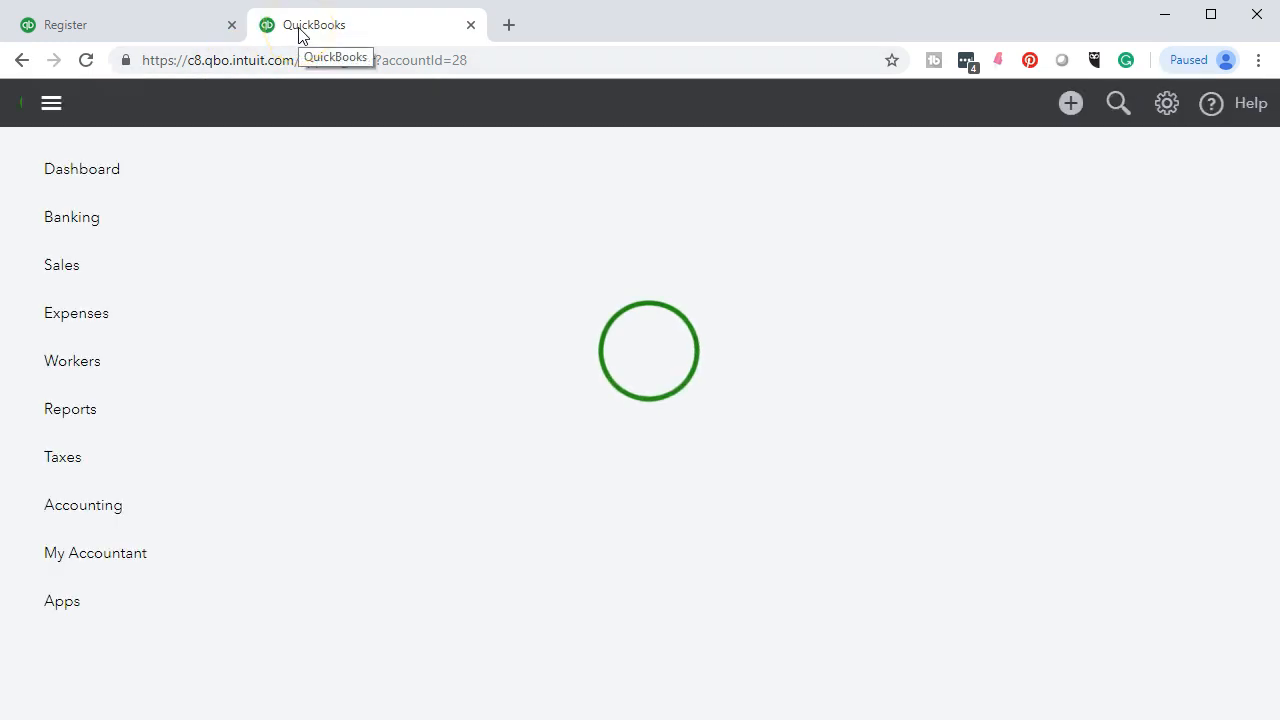
Open the Profit and Loss report in the duplicated tab and run it for 01/01/2019 to 12/31/2019.
click(71, 410)
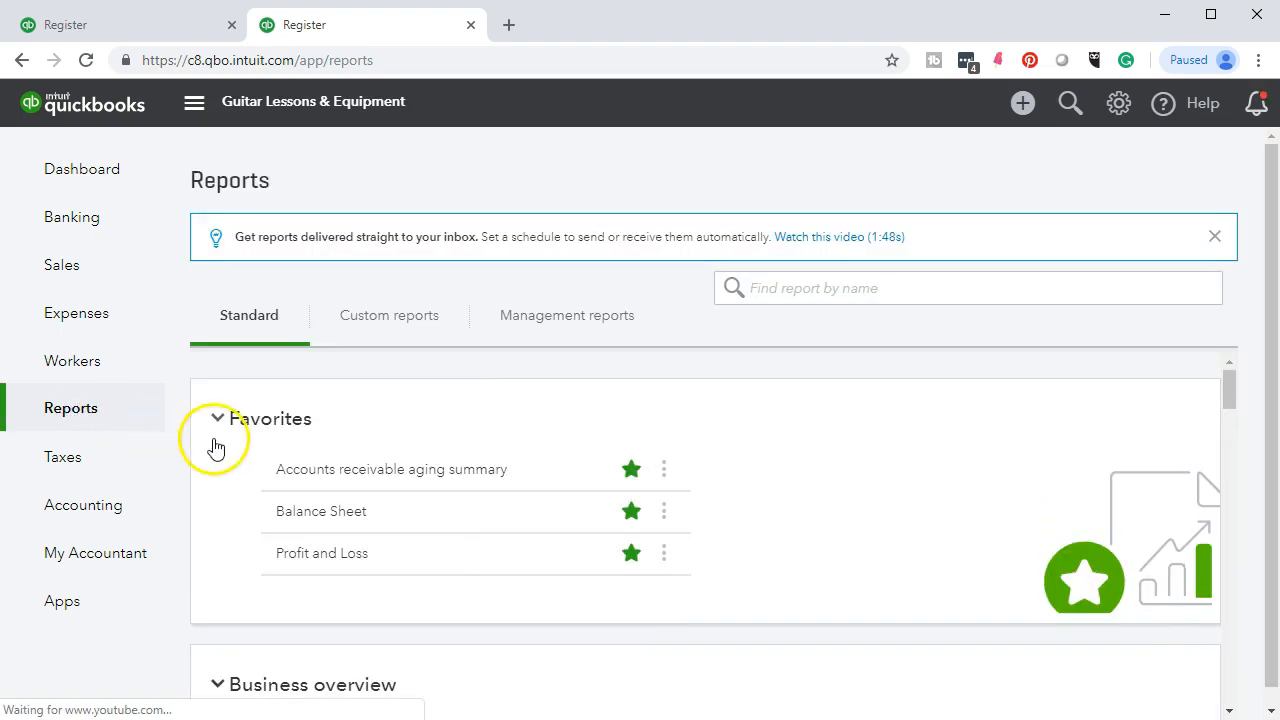
click(295, 563)
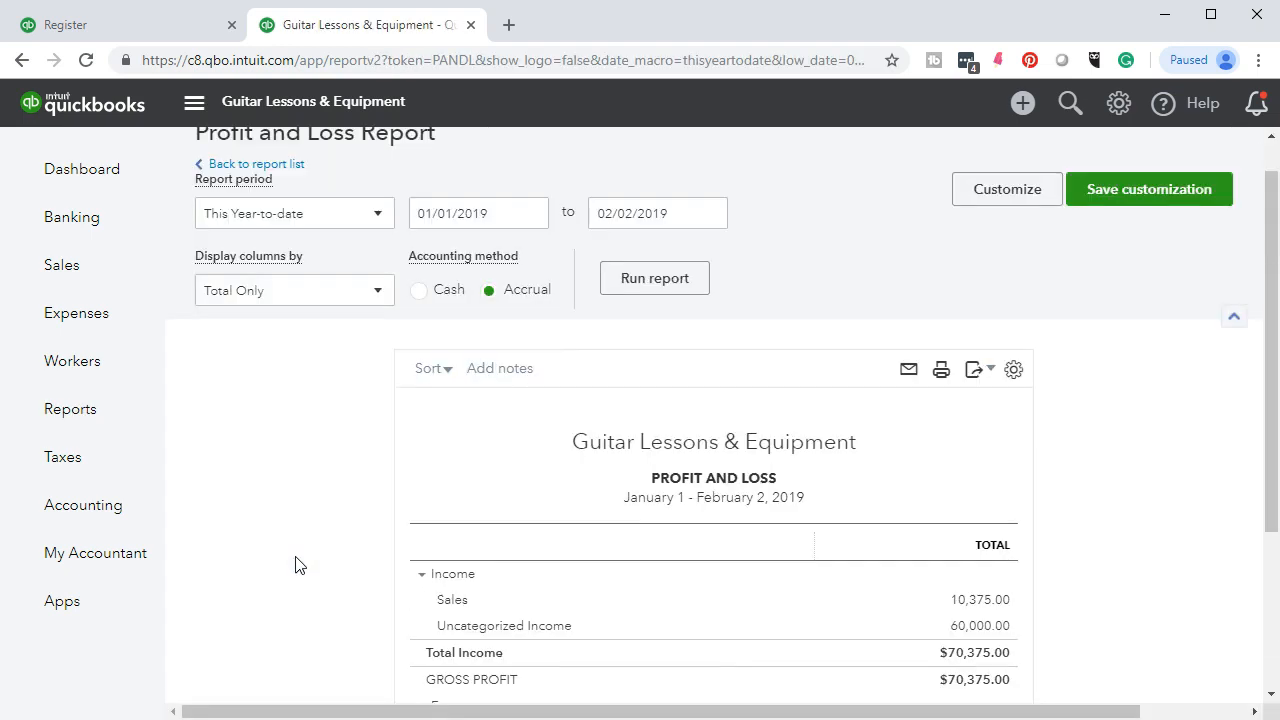
click(491, 263)
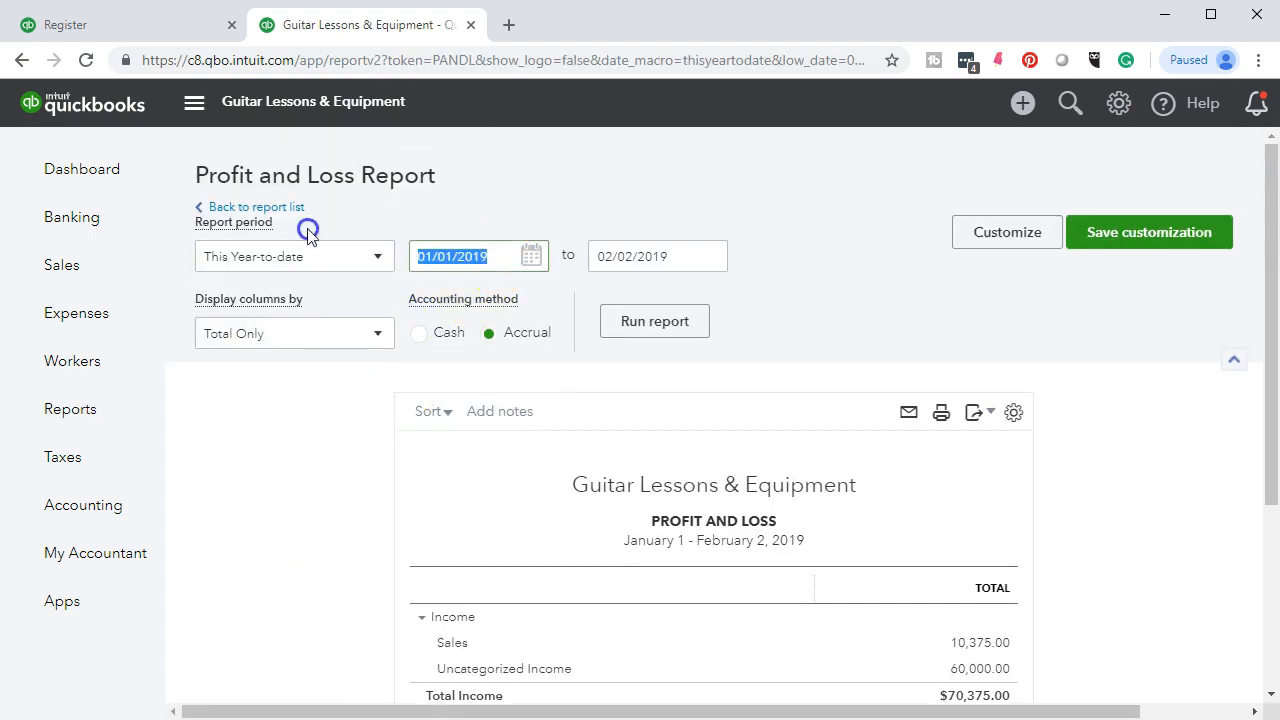
text(01/01/2019)
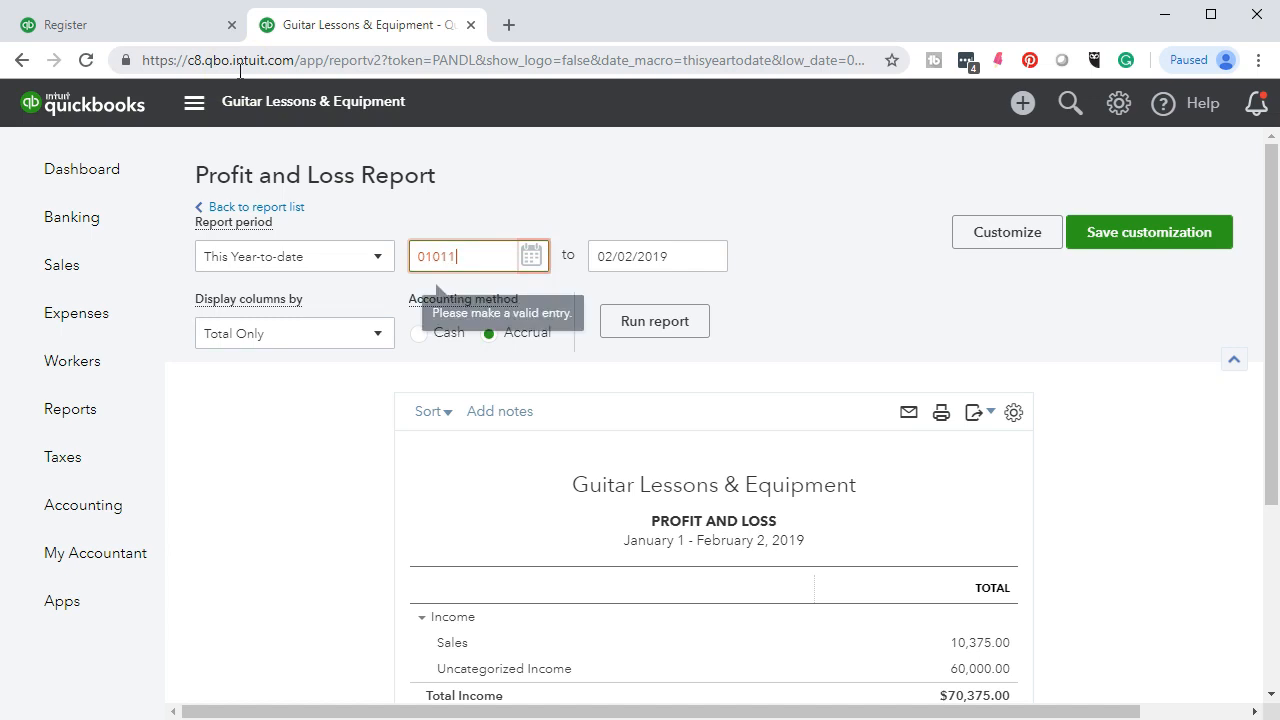
key(Tab)
text(12/31/2019)
key(Tab)
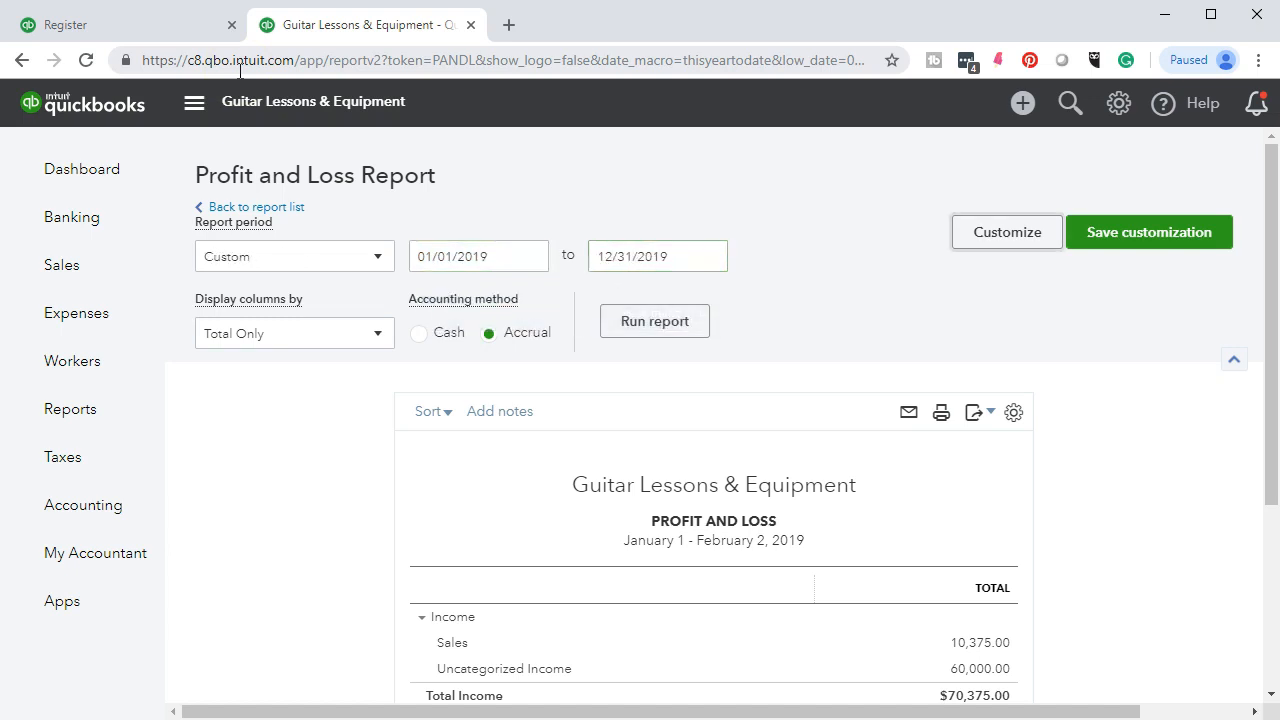
click(460, 262)
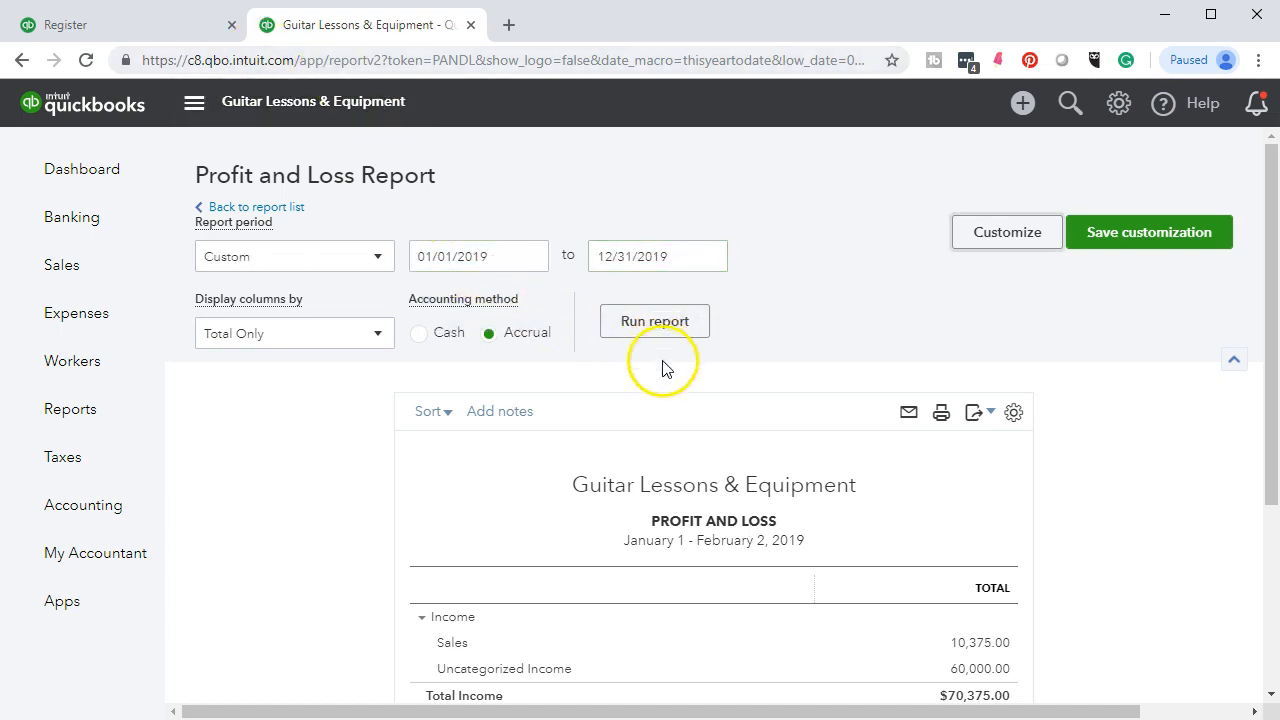
click(654, 321)
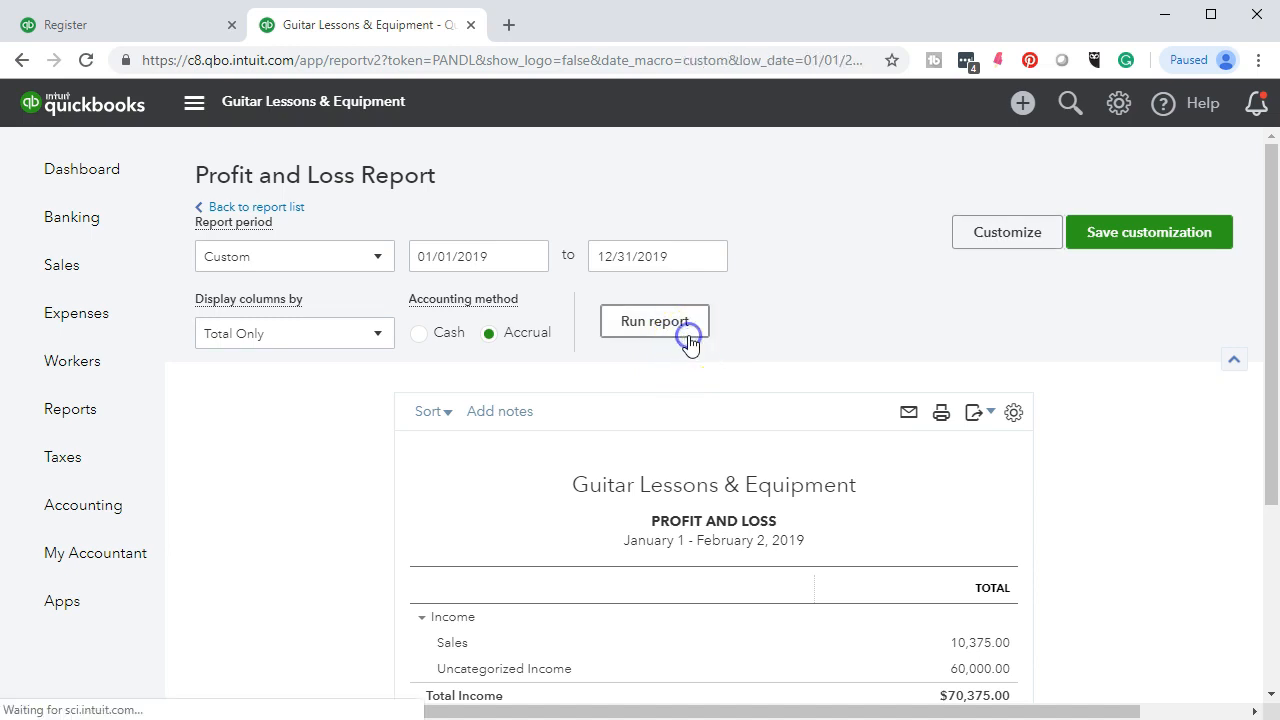
Drill into the Uncategorized Expense total and the Epiphone check behind it, close the check and return to the Profit and Loss report.
scroll(686, 346, down, 2)
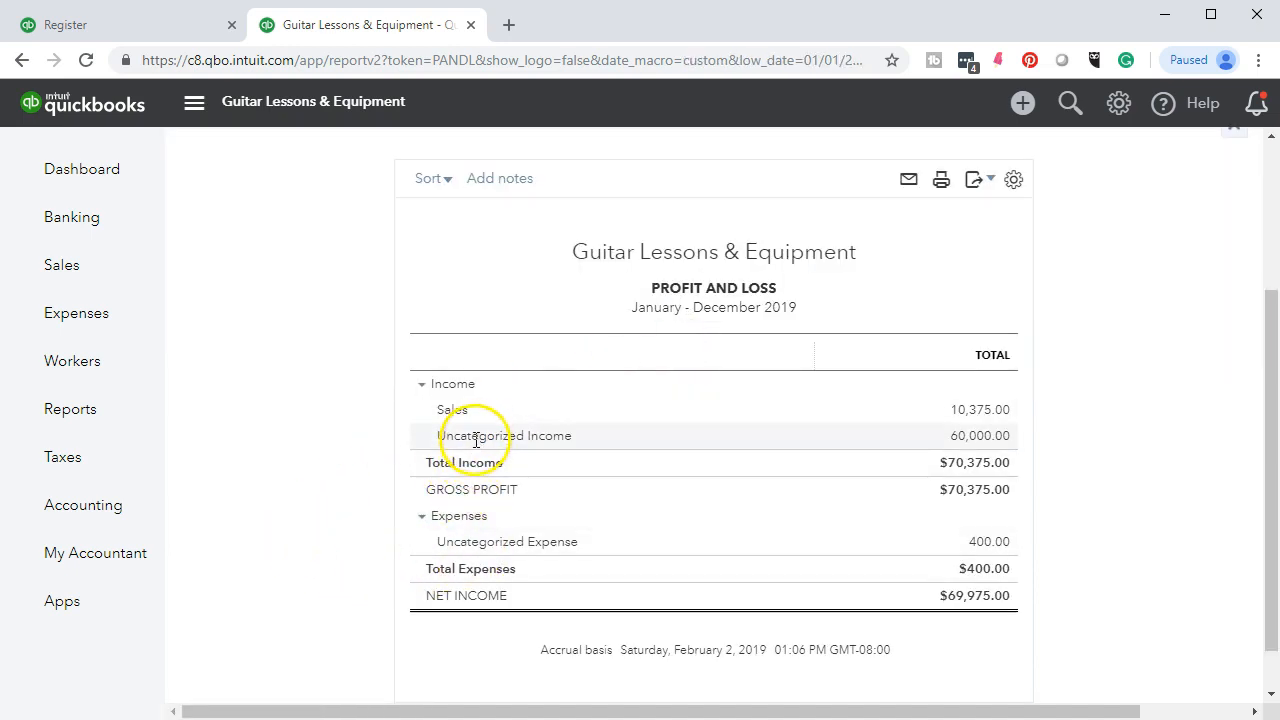
click(1004, 547)
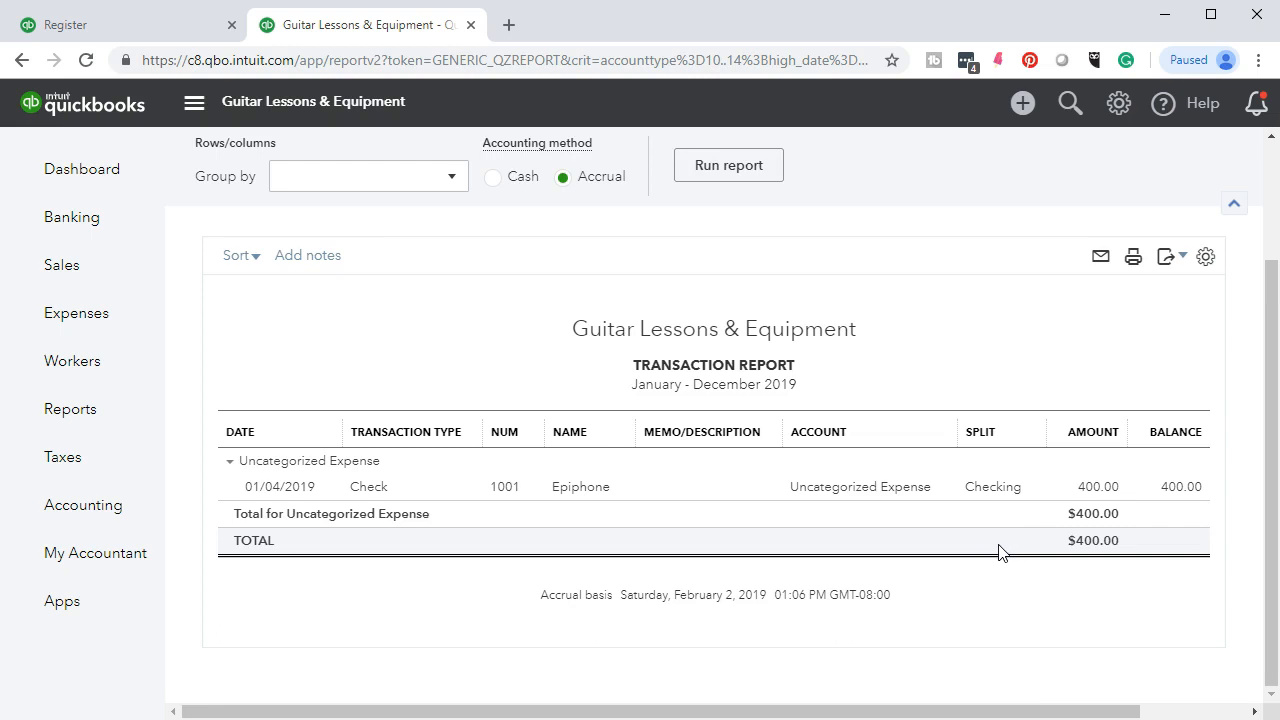
click(1081, 490)
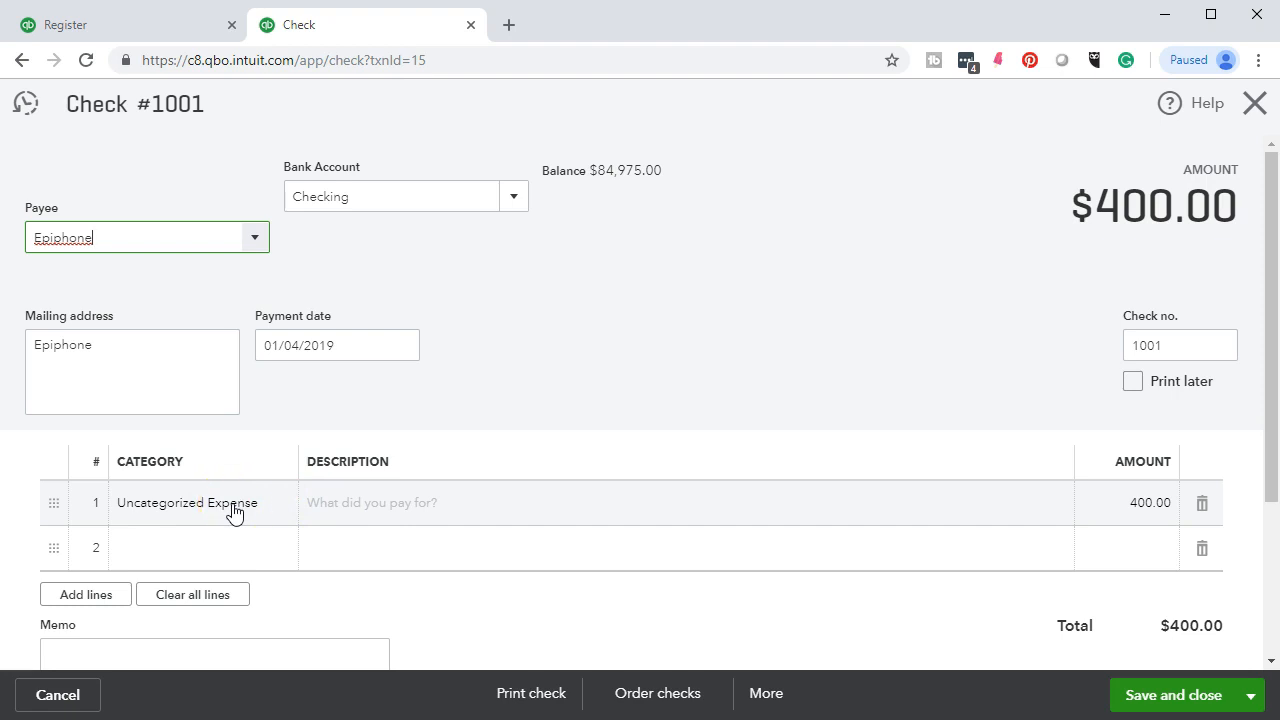
click(1255, 105)
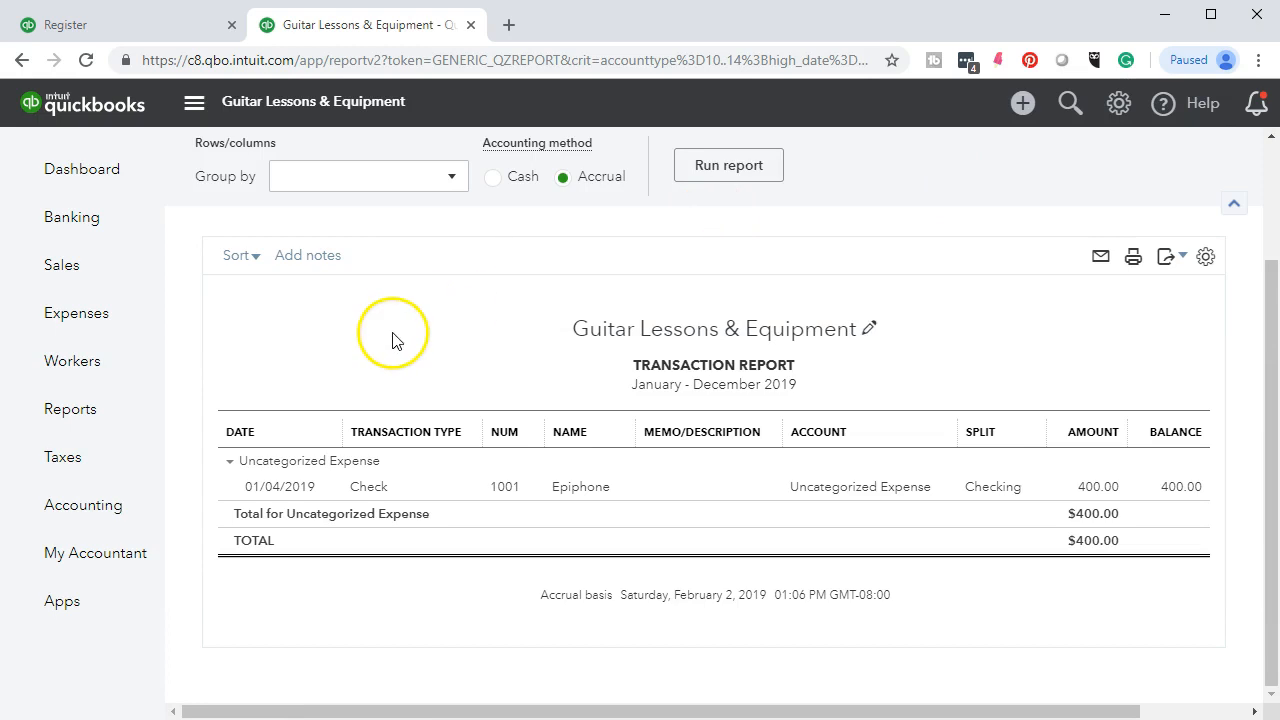
scroll(392, 340, up, 2)
click(293, 208)
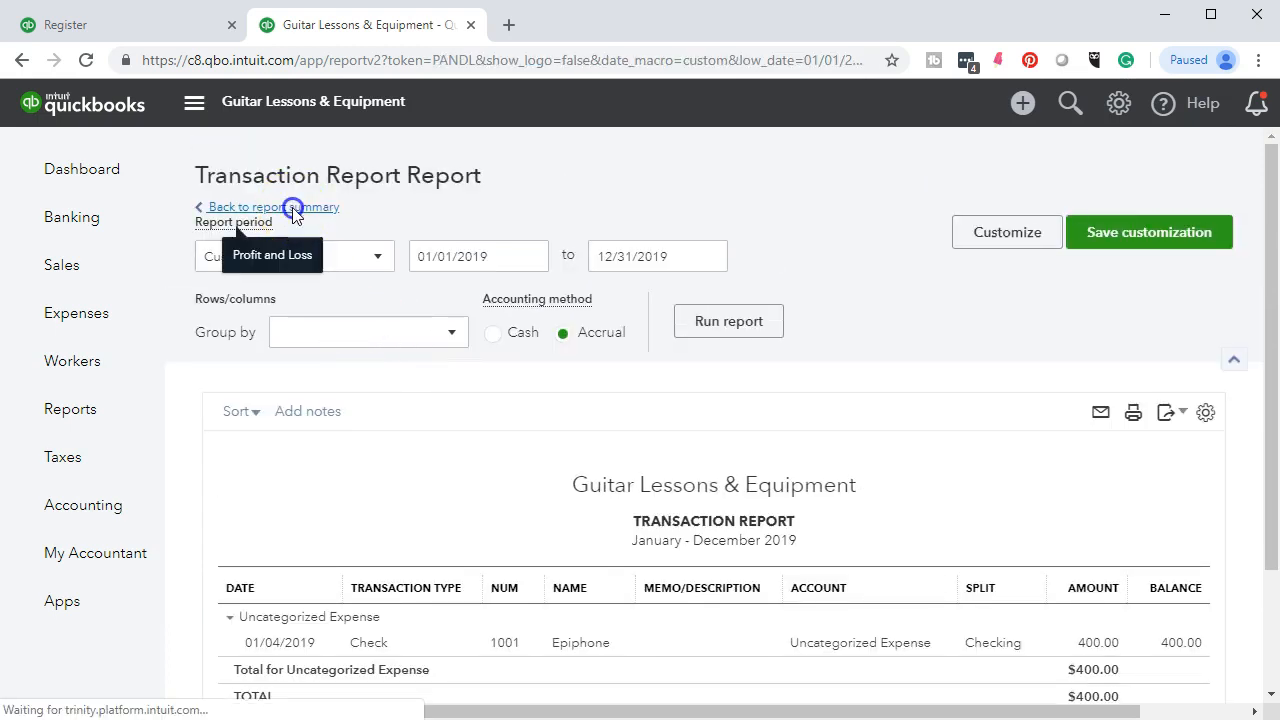
Return to the register tab, switch to the bank statement in Acrobat Reader and highlight the 400 amount of check 1001.
click(148, 25)
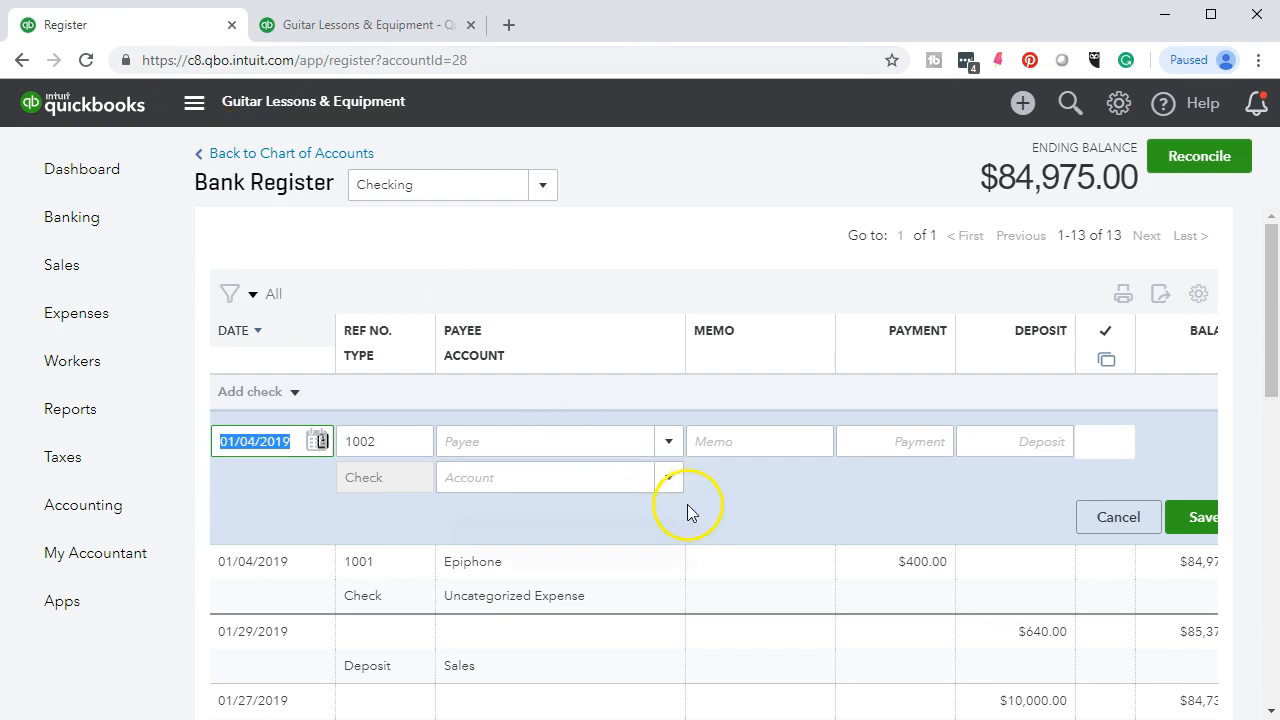
key(alt+Tab)
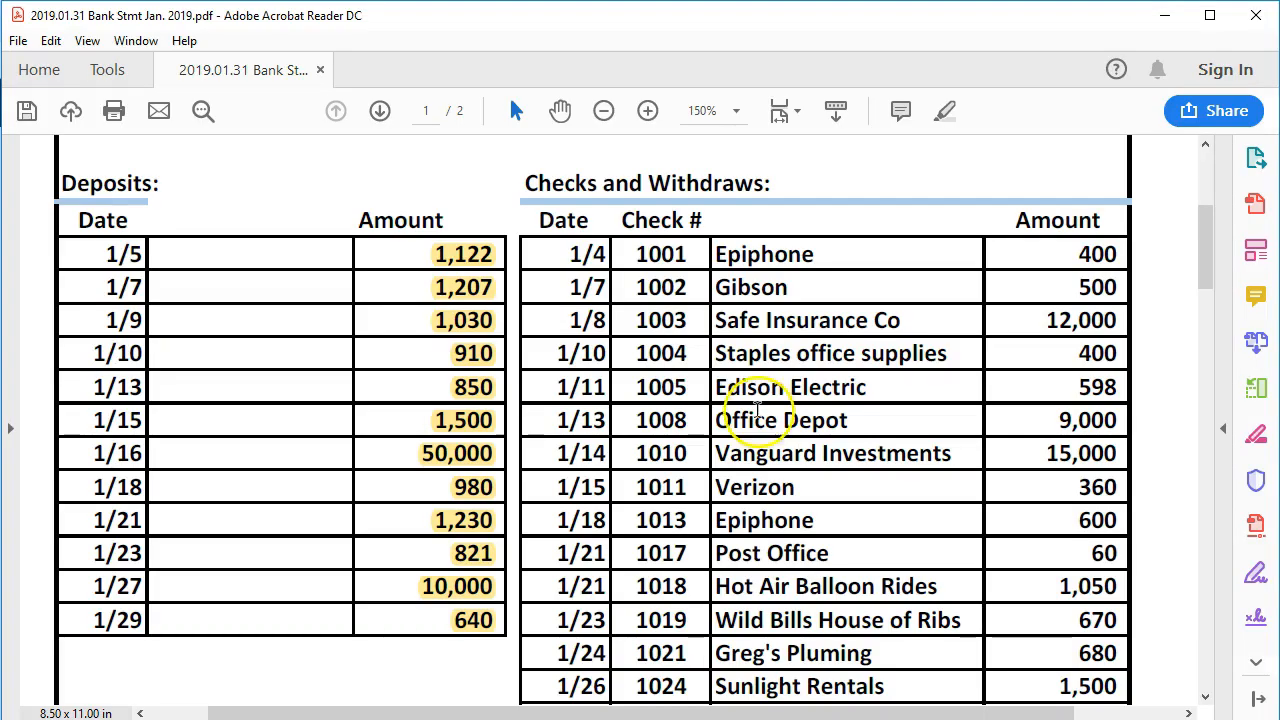
drag(1071, 257, 1122, 254)
right_click(1118, 254)
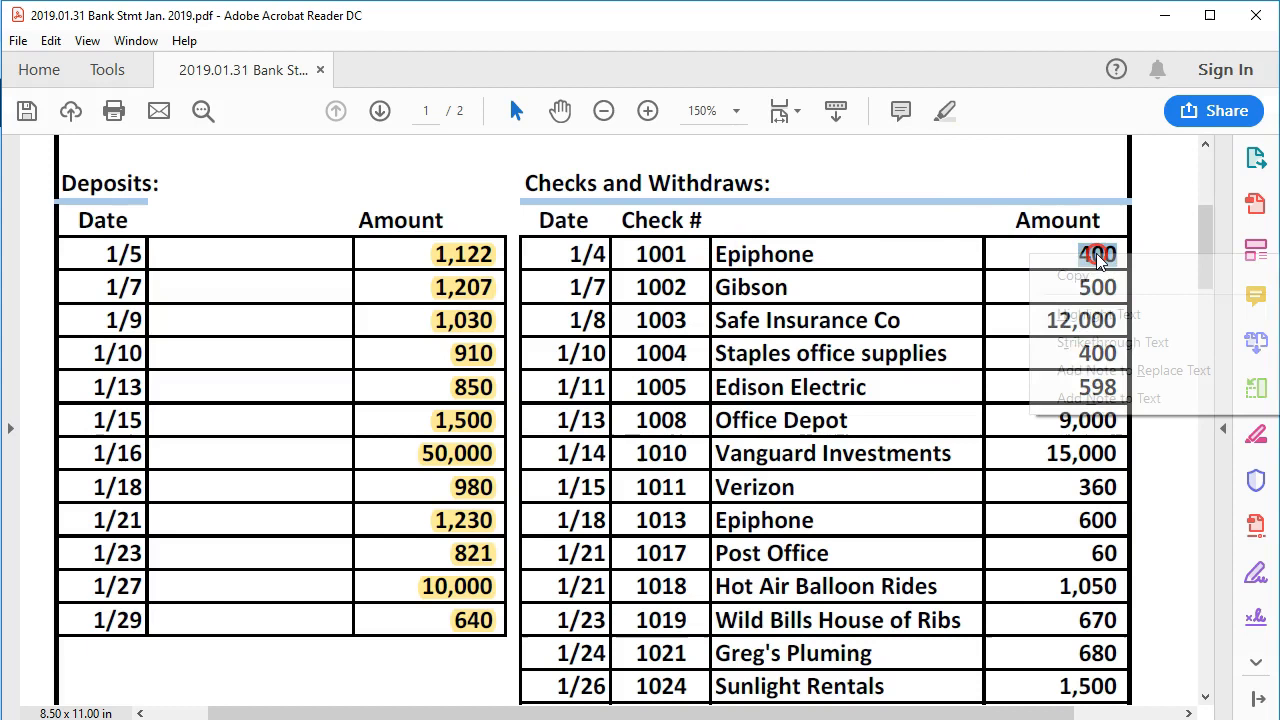
click(1092, 316)
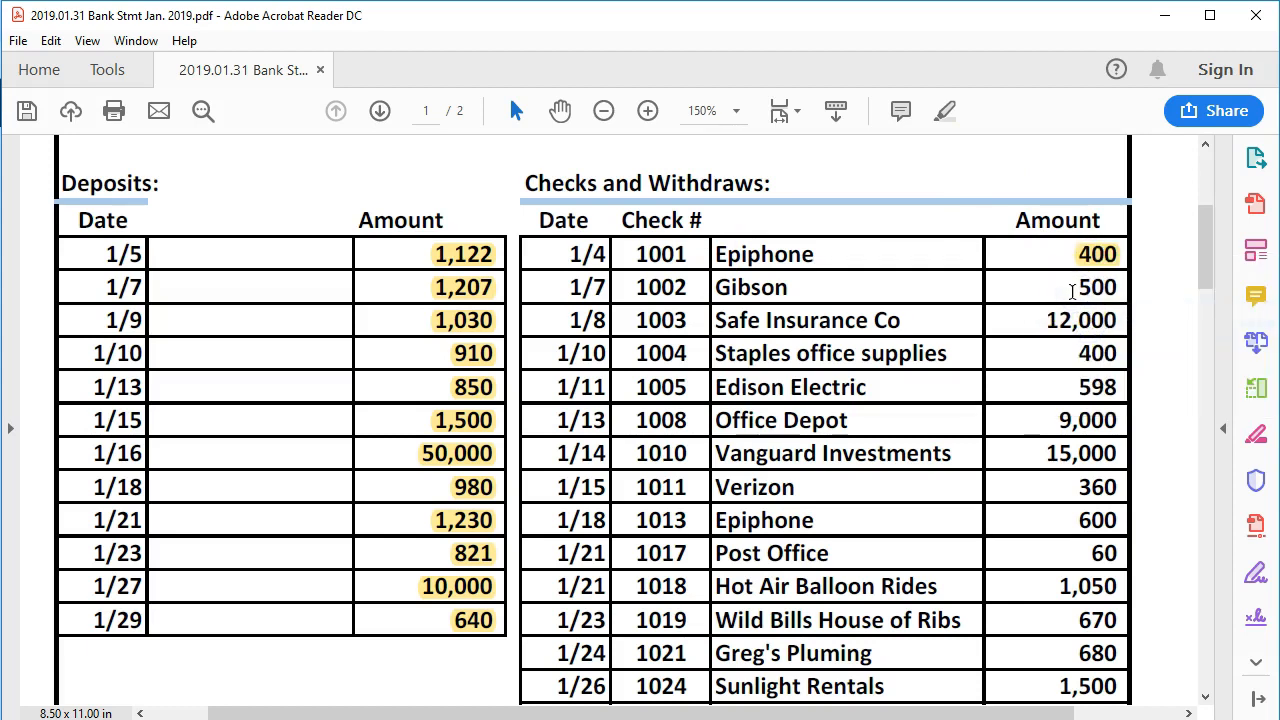
Check the Gibson line on the statement, return to the QuickBooks register and date new check 1002 as 01/07/2019.
click(1072, 291)
click(839, 292)
click(975, 273)
click(863, 719)
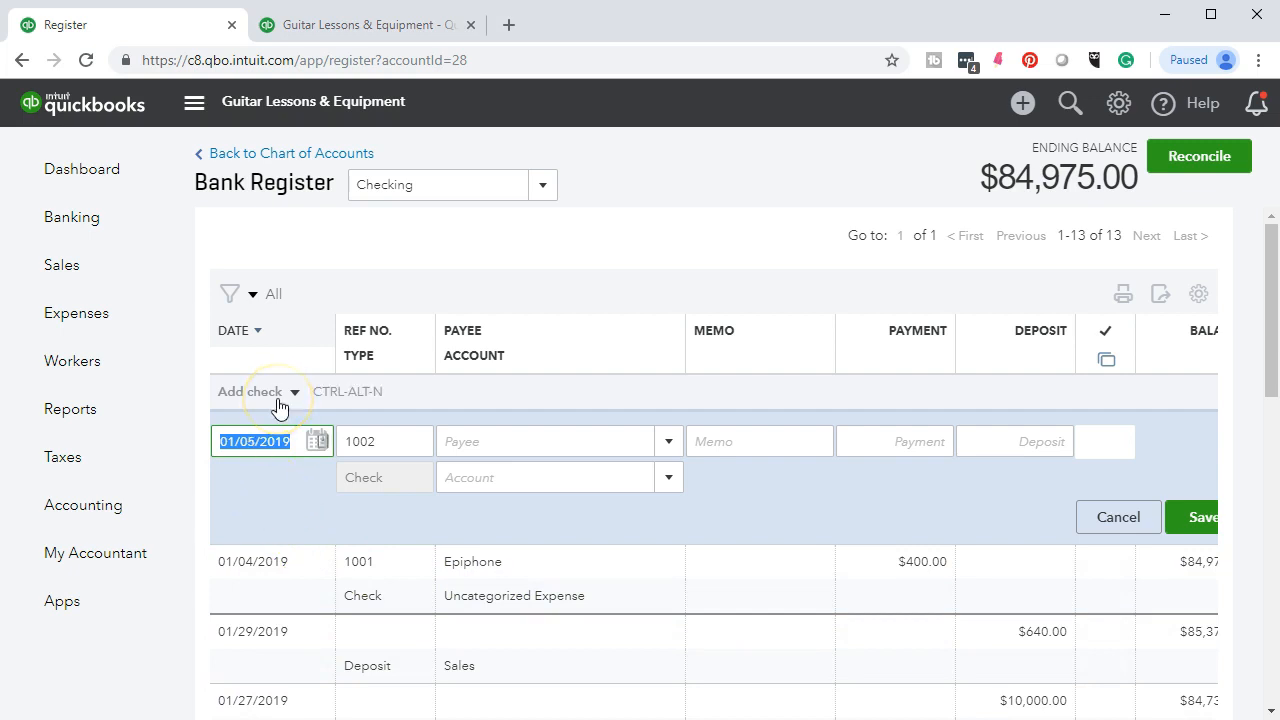
key(plus)
key(Tab)
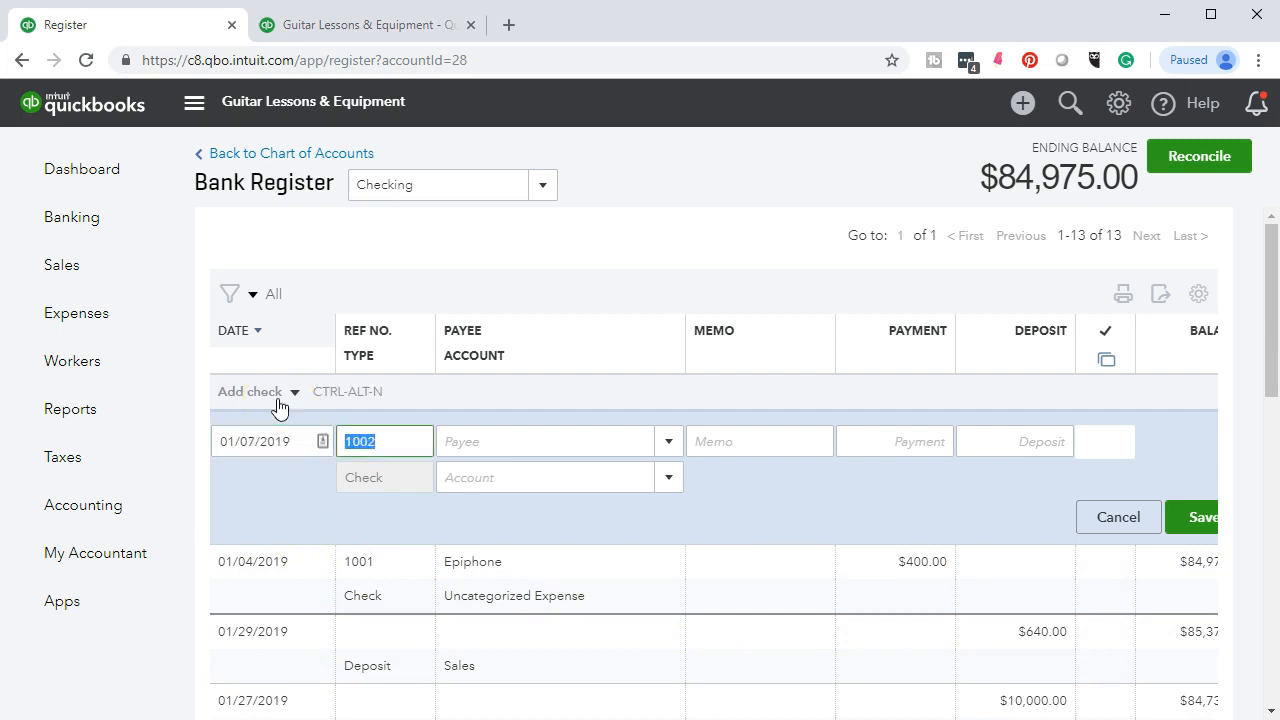
key(Tab)
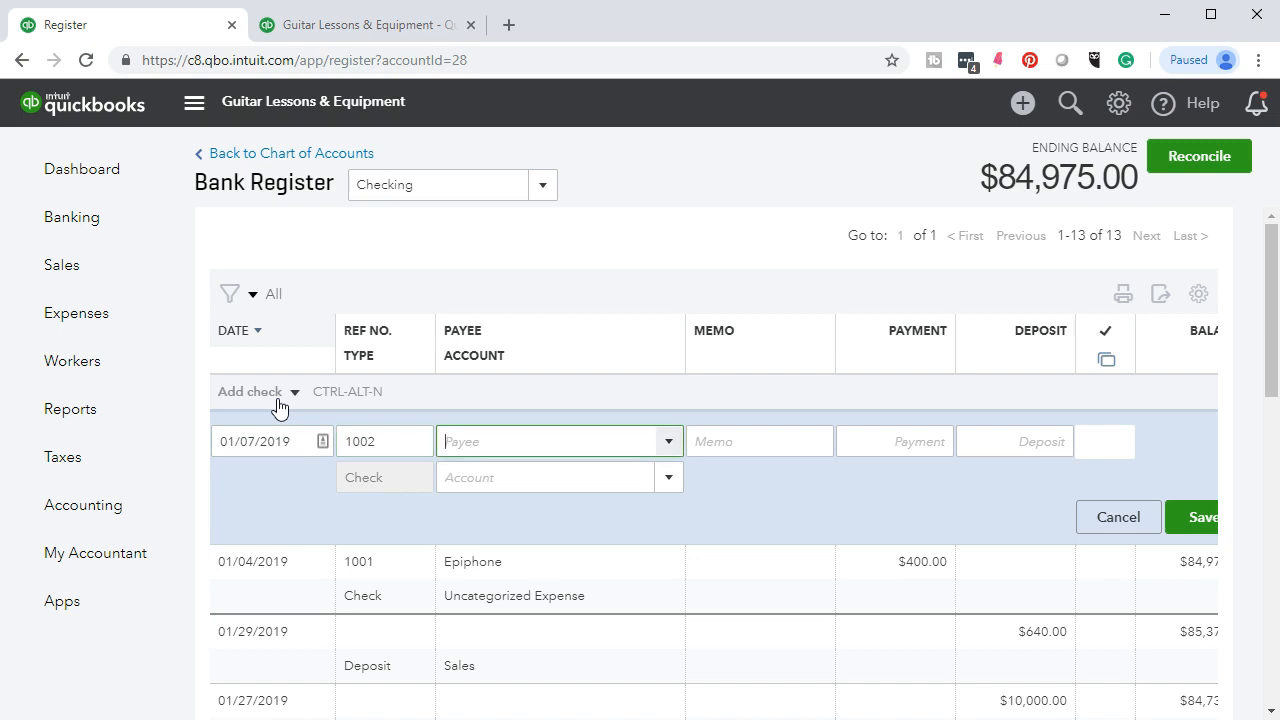
Enter Gibson as the payee of check 1002 and save it as a new vendor.
text(Gi)
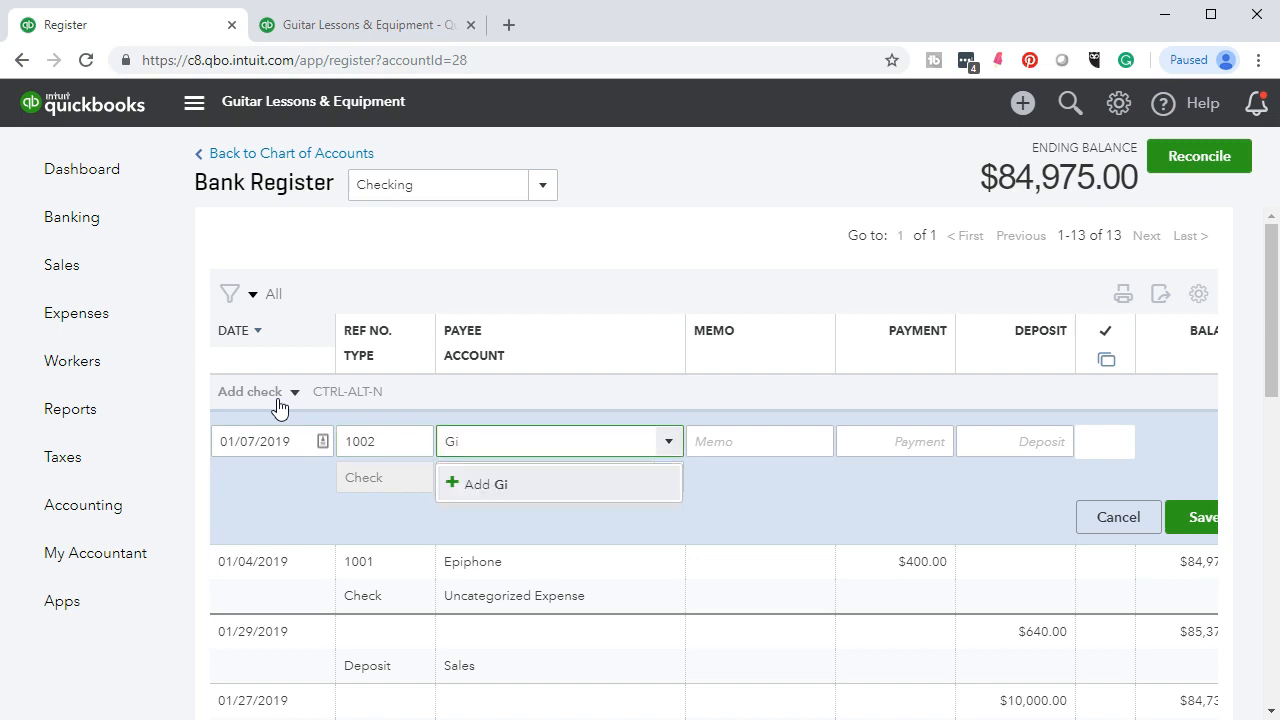
text(bson)
key(Return)
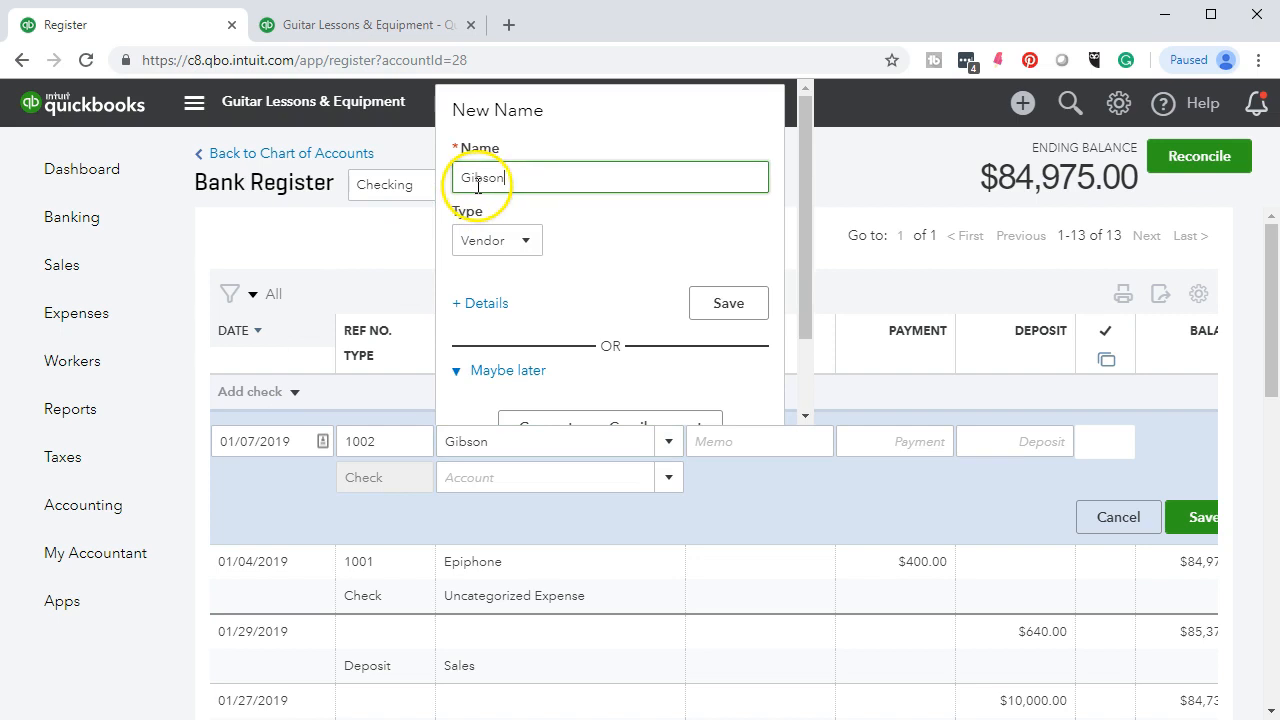
click(720, 312)
Set the Gibson check's payment to 500 and its account to Uncategorized Expense, and save the transaction.
key(Tab)
key(Tab)
key(Tab)
click(894, 442)
text(500)
key(Tab)
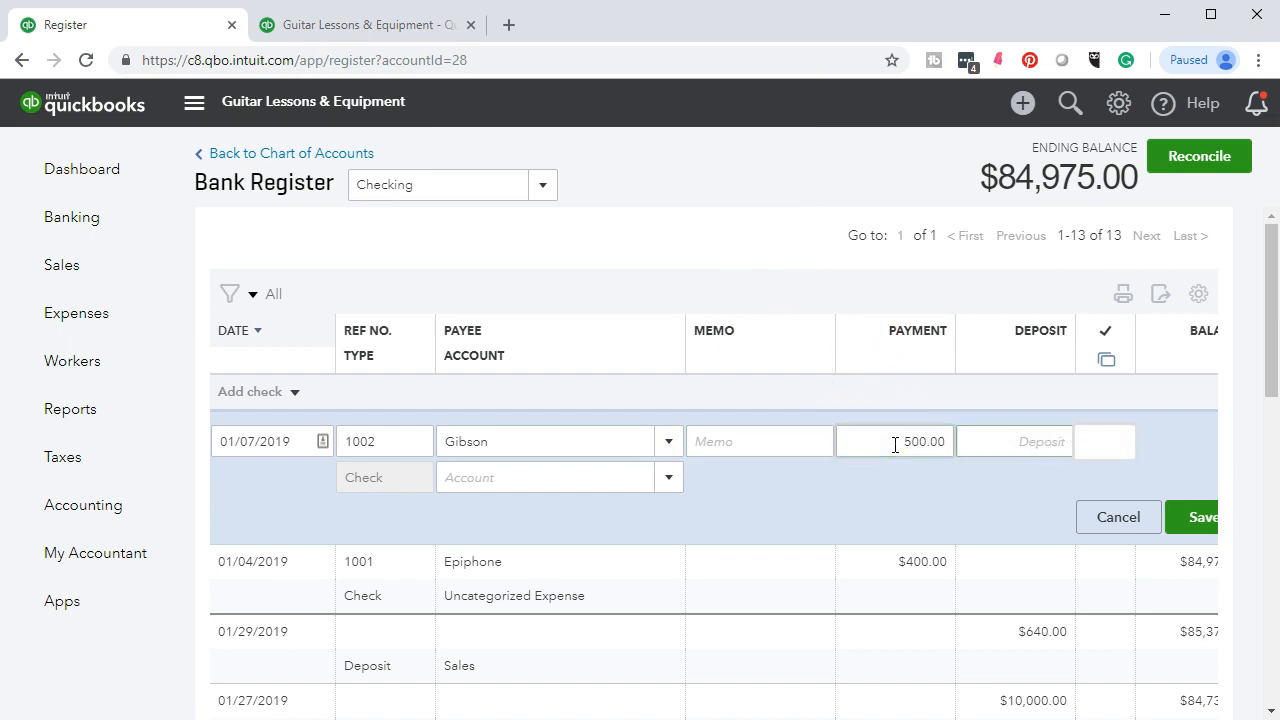
key(Tab)
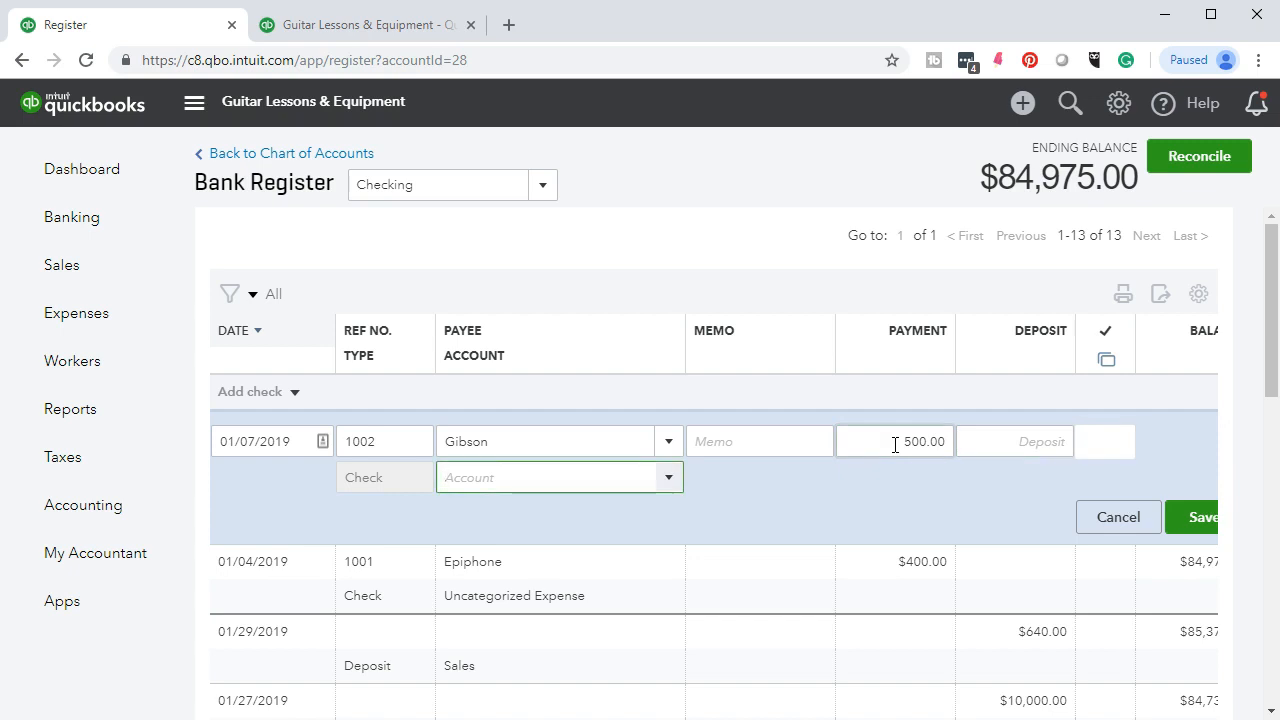
text(Uncategorized Expense)
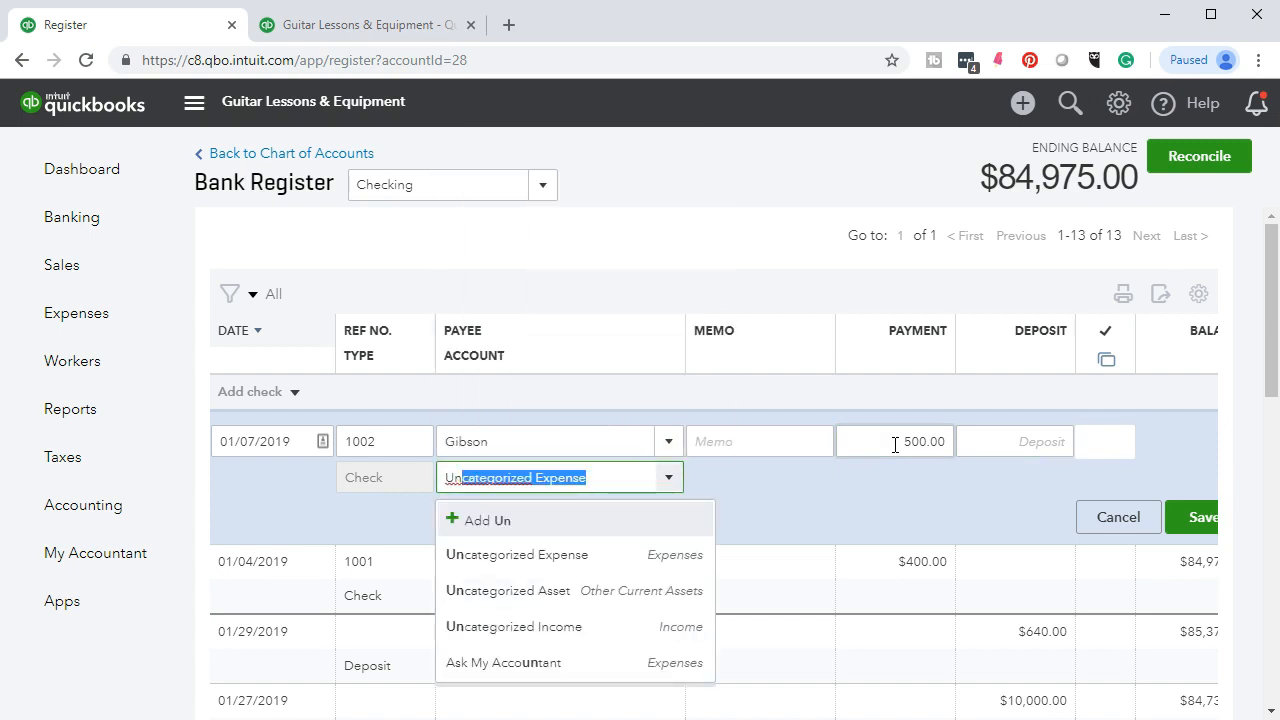
click(520, 550)
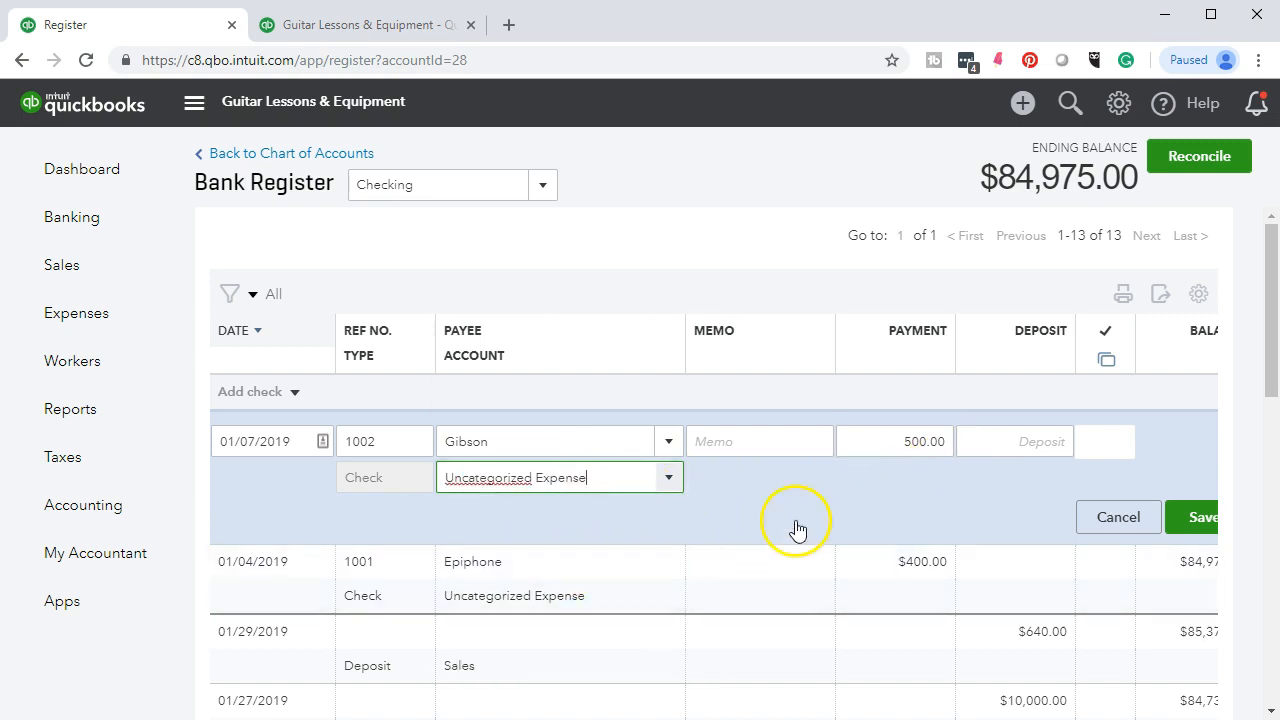
click(1205, 536)
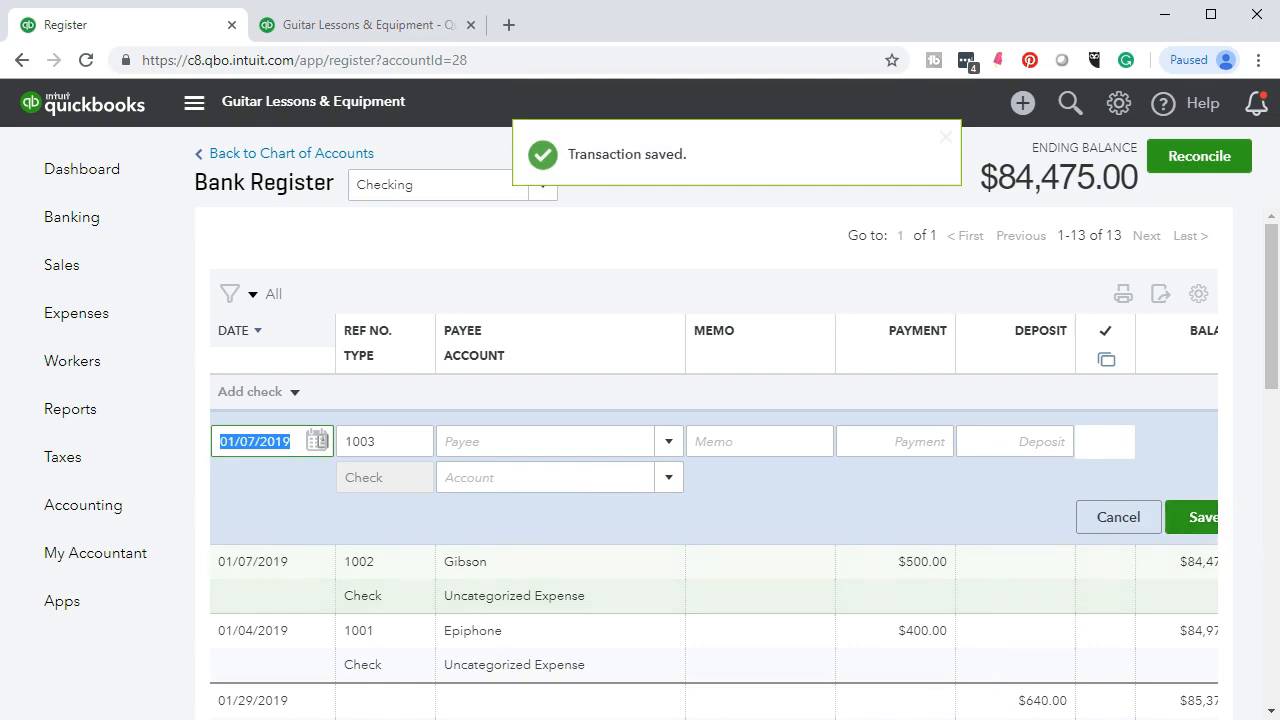
Switch to the Word open items document and fill the empty bullet with "1/7 500 Ch. 1002 Gibson. What is this for? Is it inventory?".
key(alt+Tab)
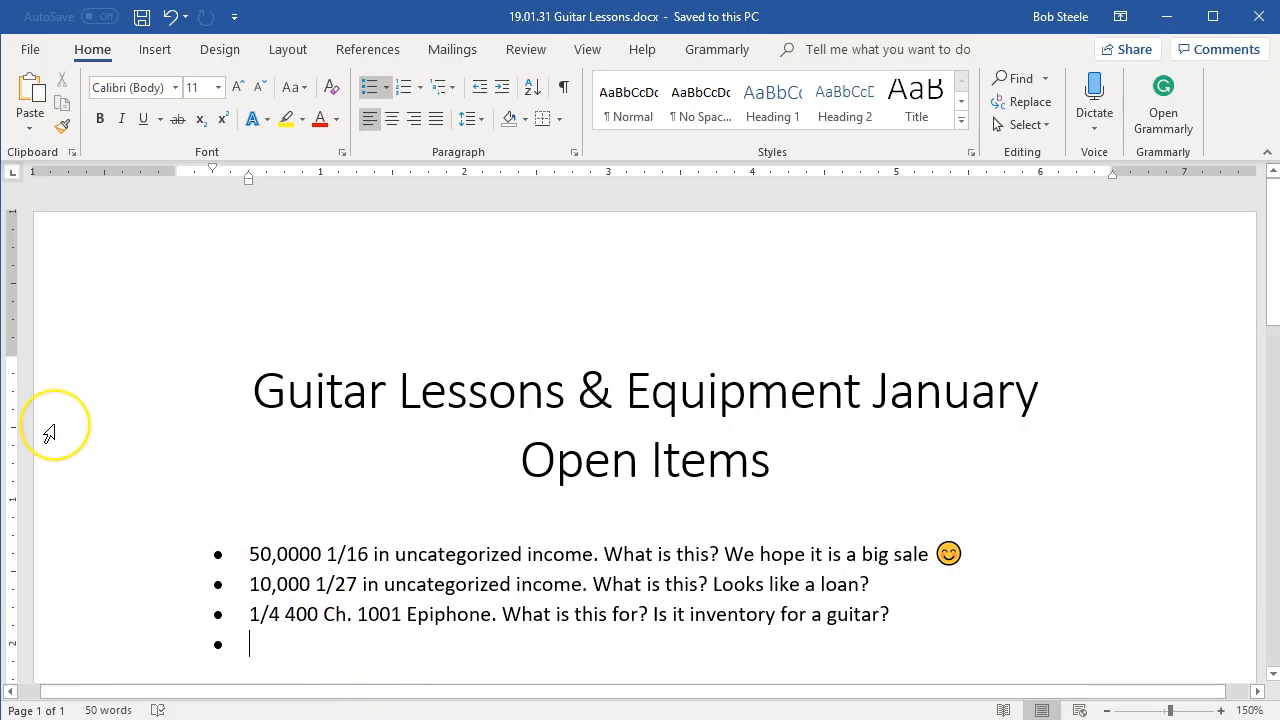
text(1/7 )
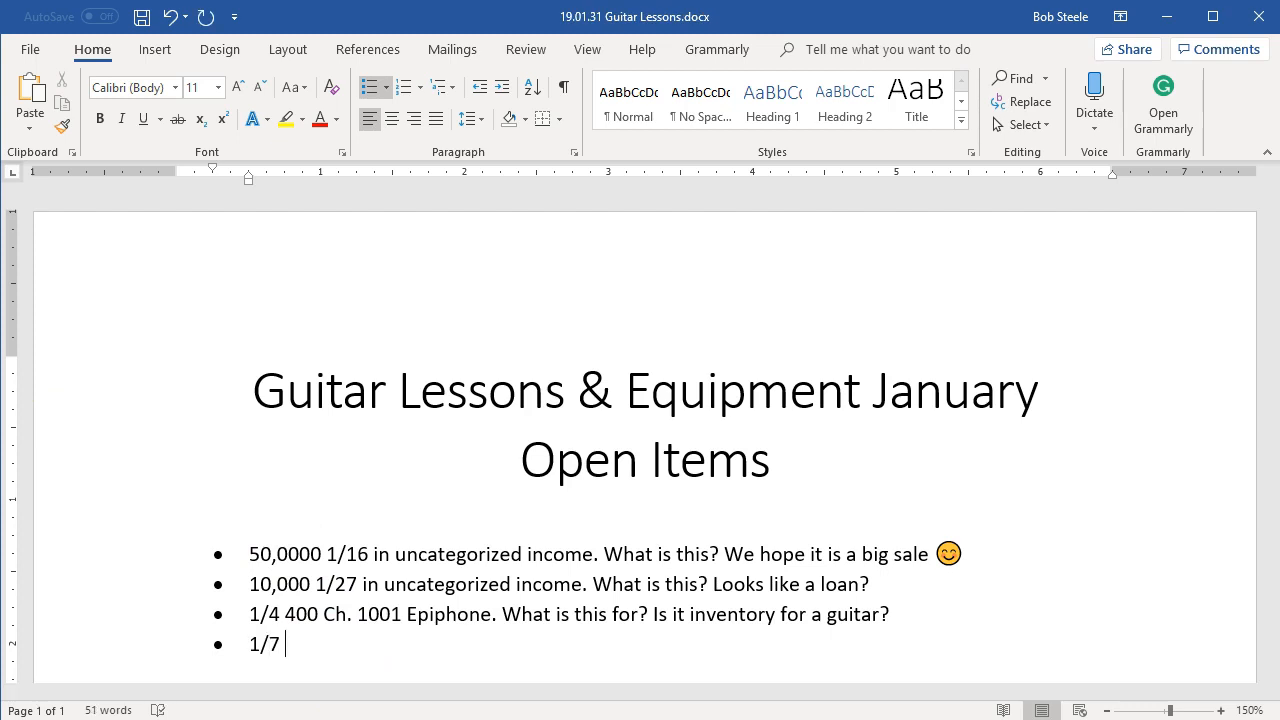
text(500 Ch. 10)
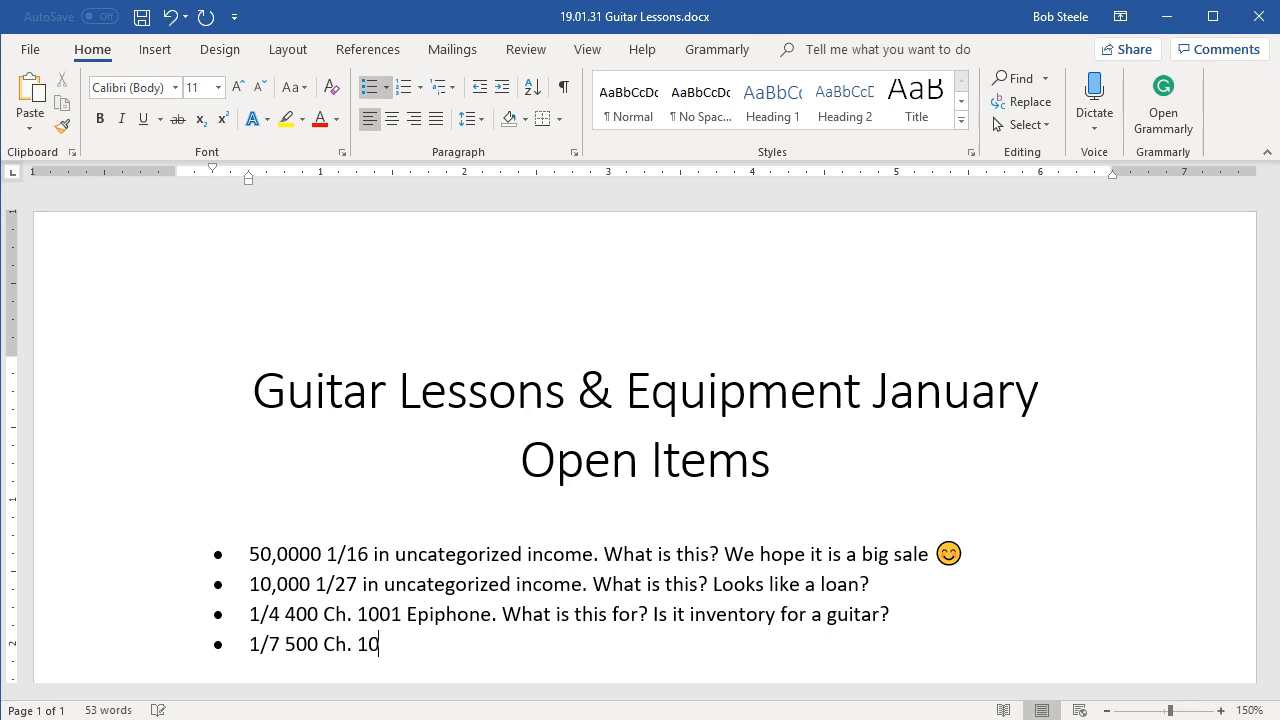
text(02 Gibson. Wh)
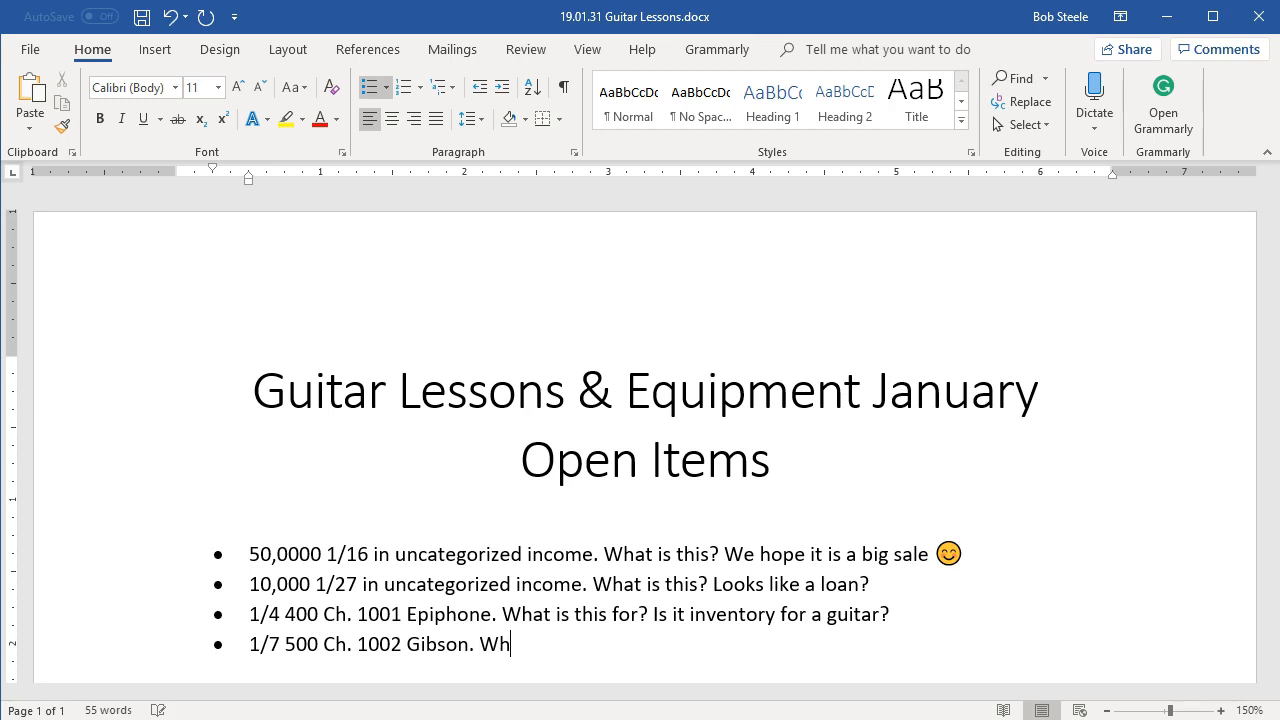
text(at is this for.)
key(BackSpace)
text(? Is it )
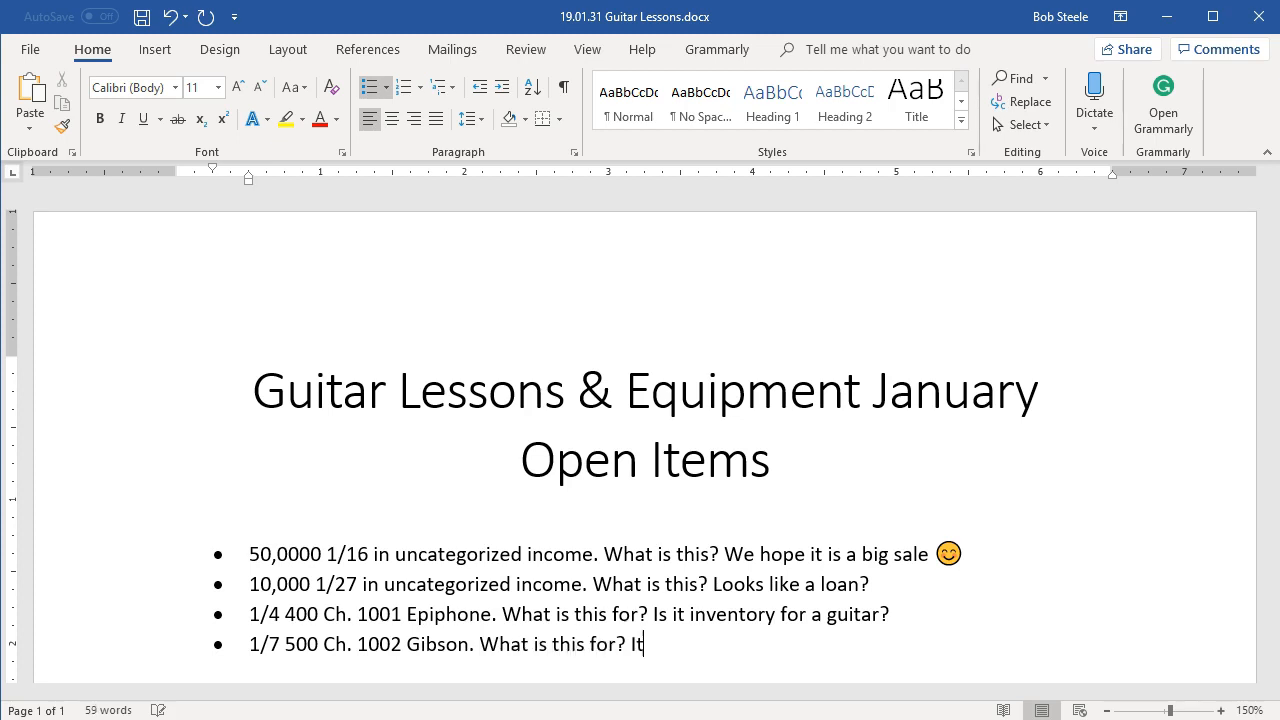
text(inventory?)
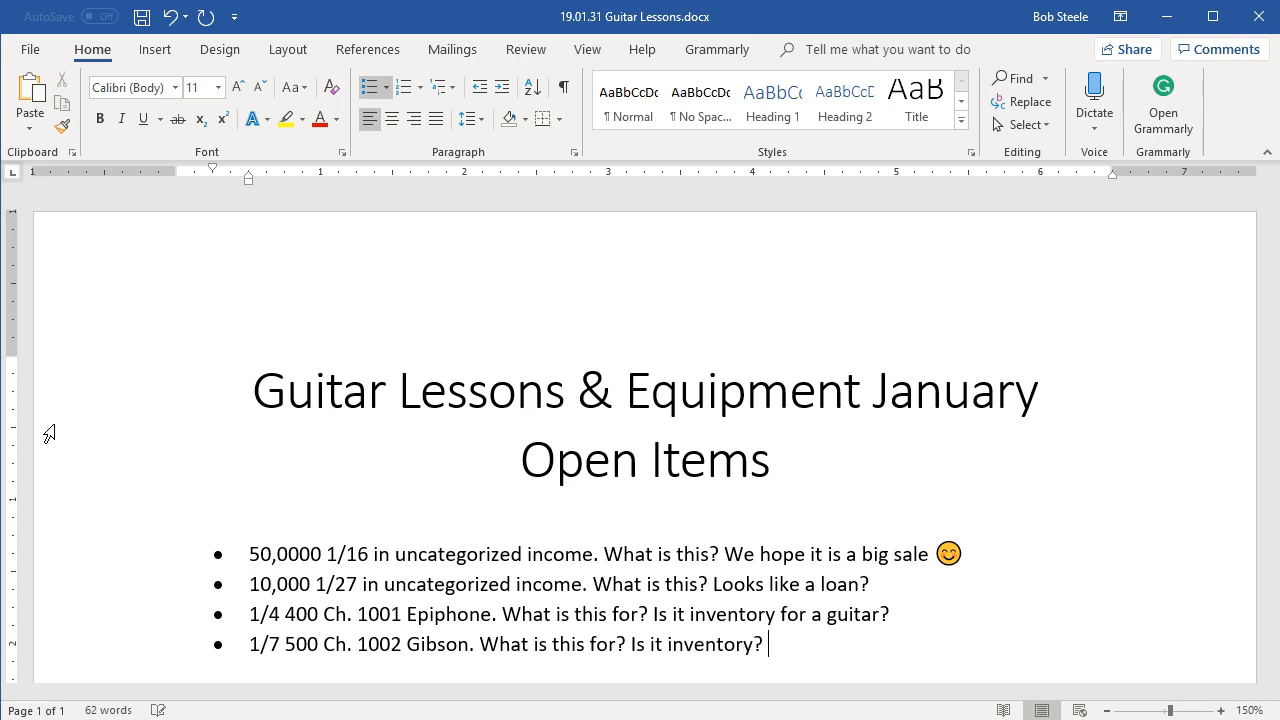
Start a new bullet below the Gibson item, save the document and return to the QuickBooks register.
key(Return)
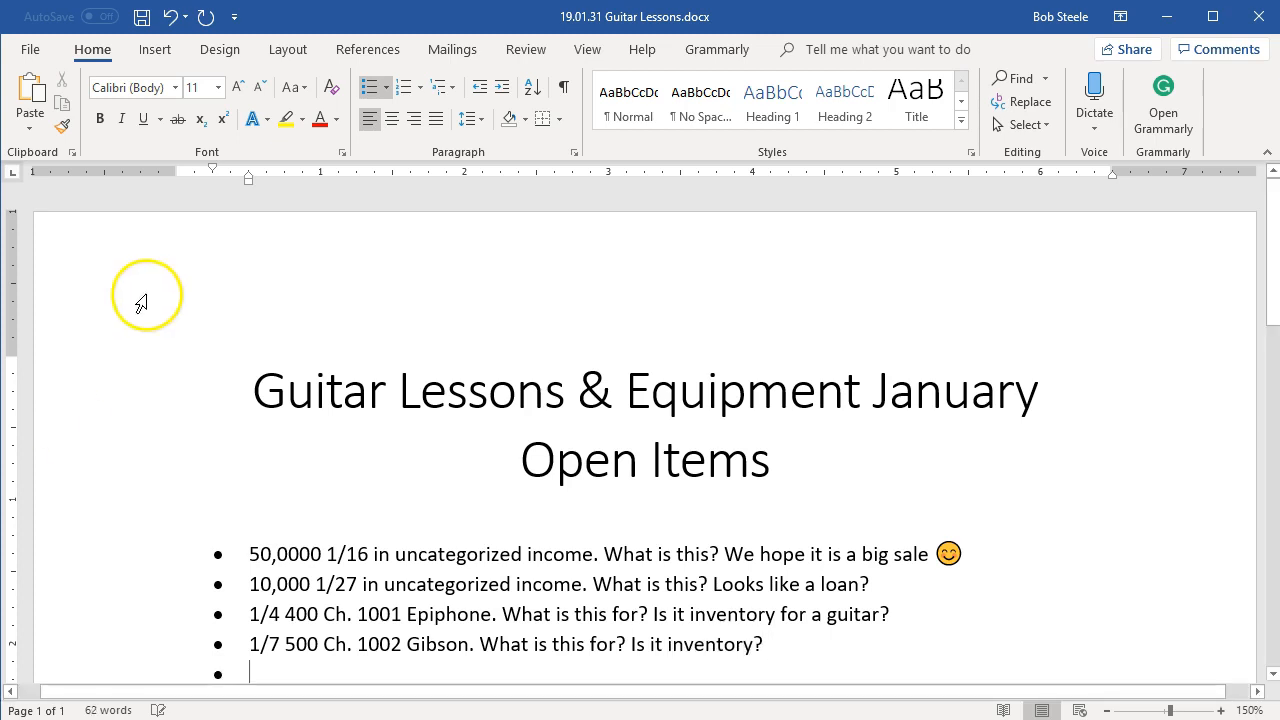
click(142, 17)
scroll(434, 400, down, 1)
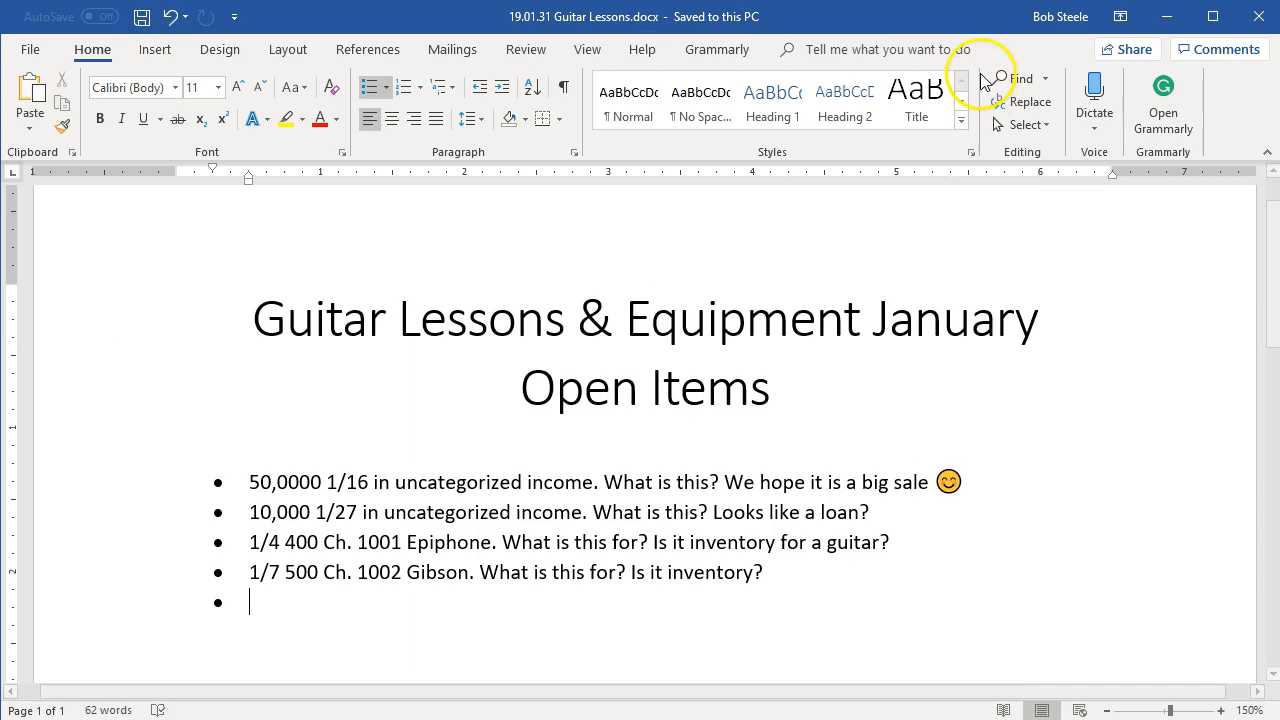
click(1165, 18)
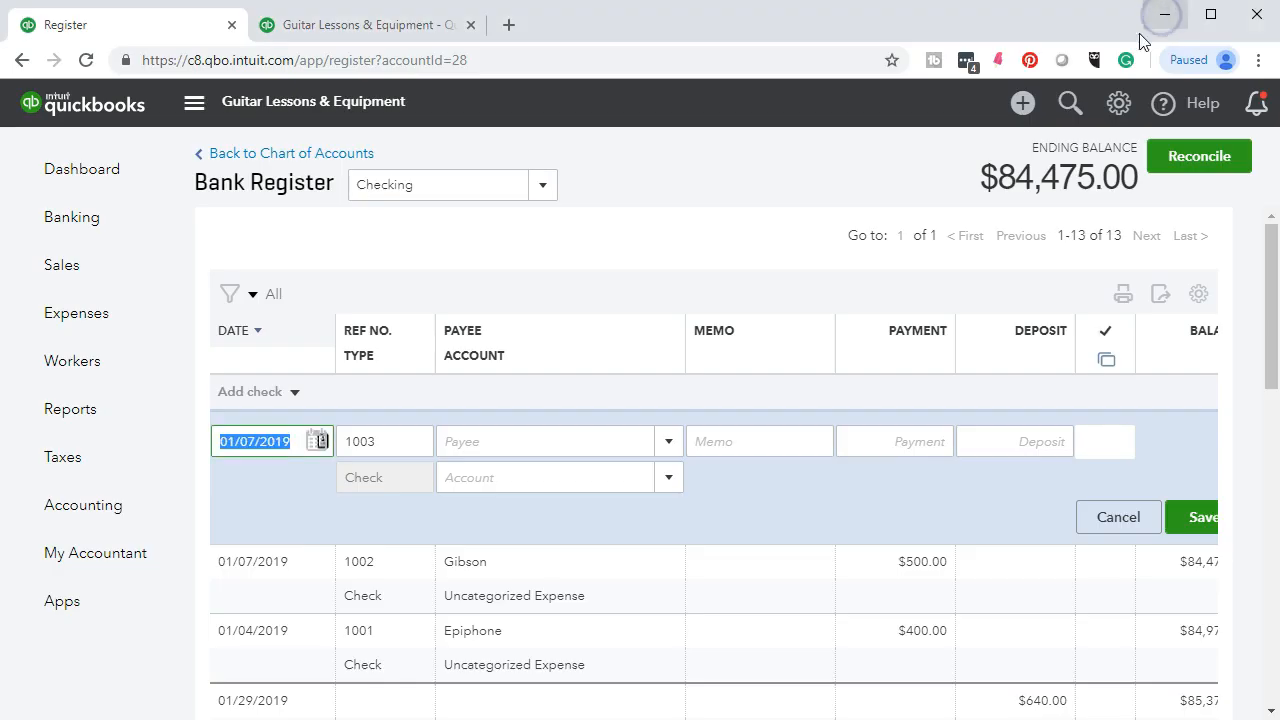
Switch to the bank statement PDF, highlight the 500 amount of the Gibson check, and return to the QuickBooks register.
click(660, 719)
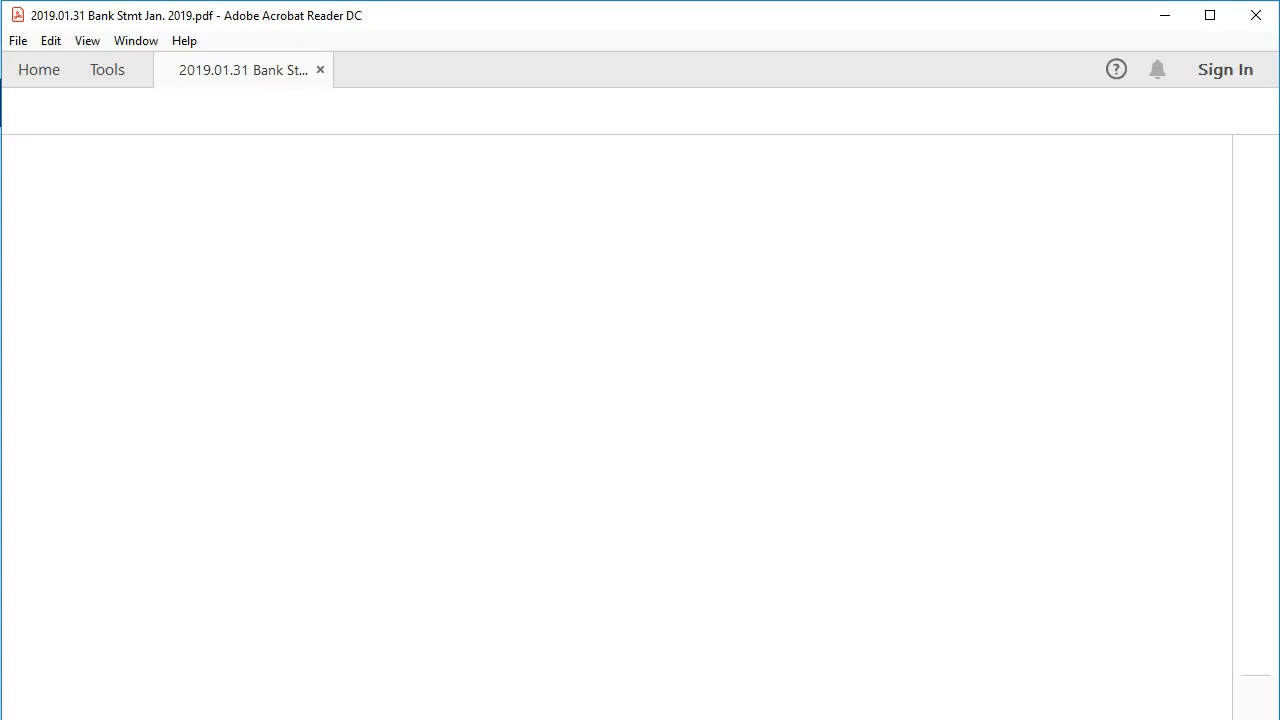
drag(1080, 287, 1120, 287)
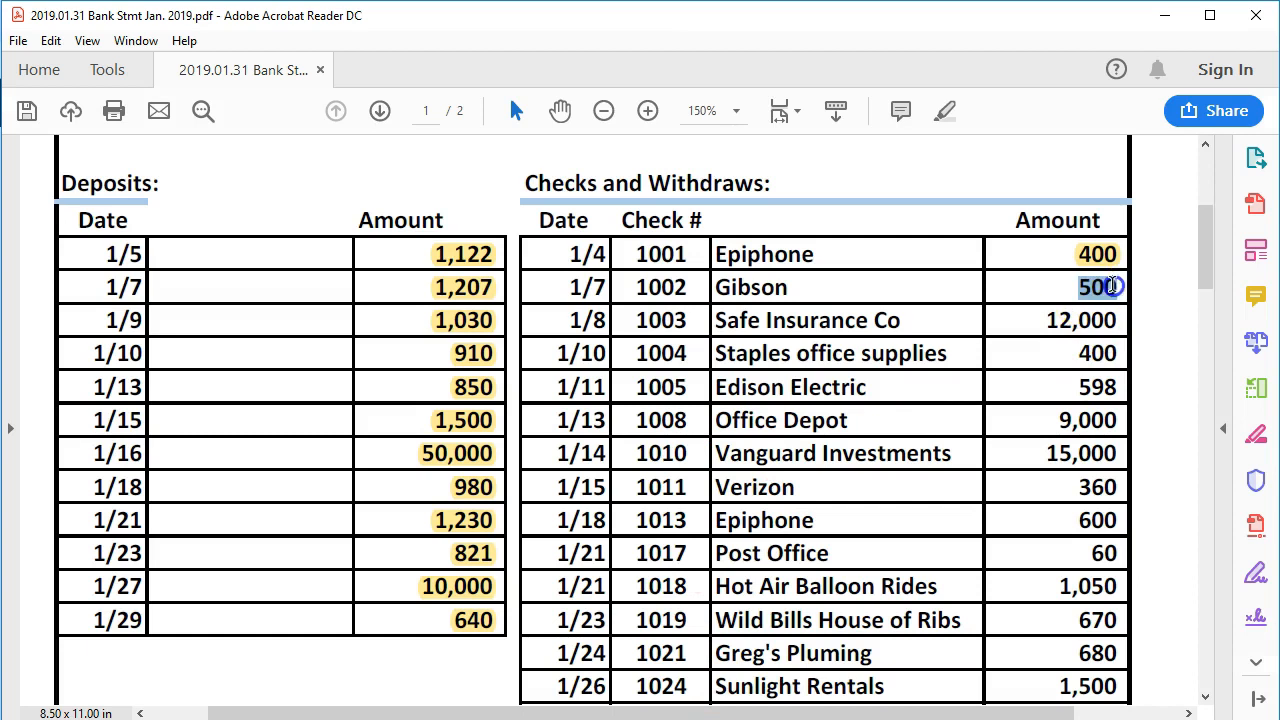
right_click(1108, 298)
click(1090, 353)
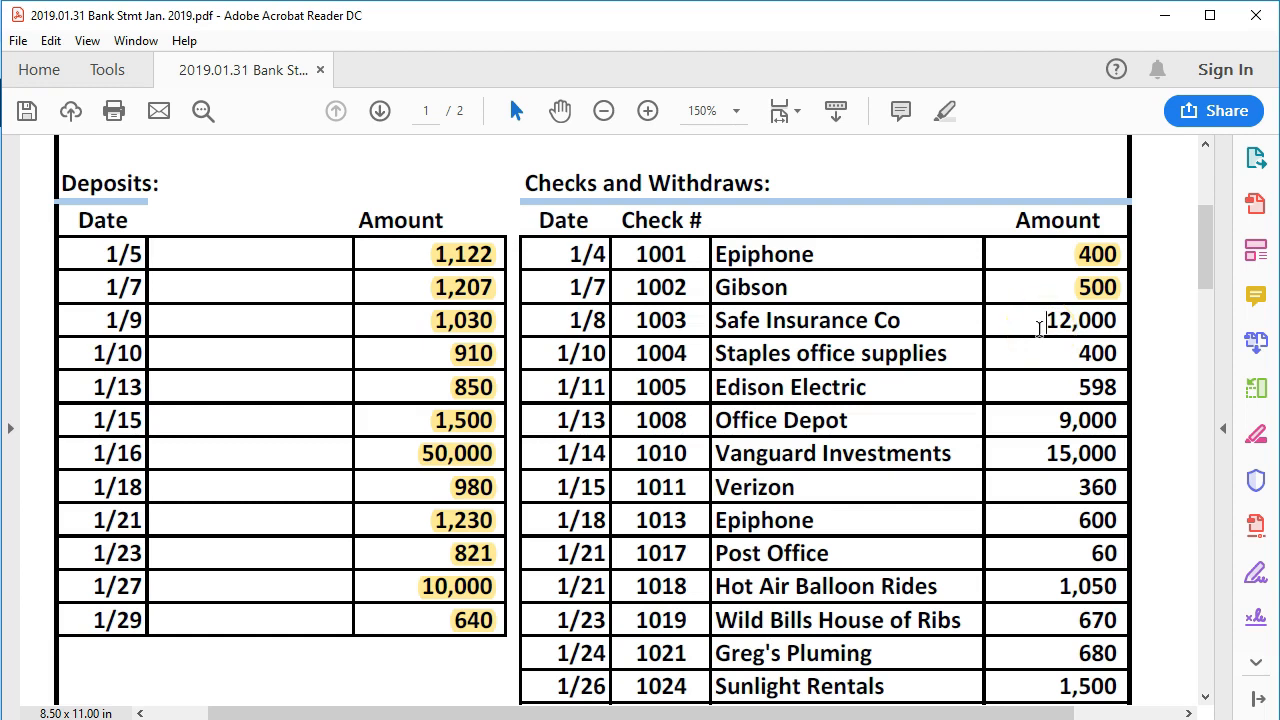
click(1004, 521)
click(860, 718)
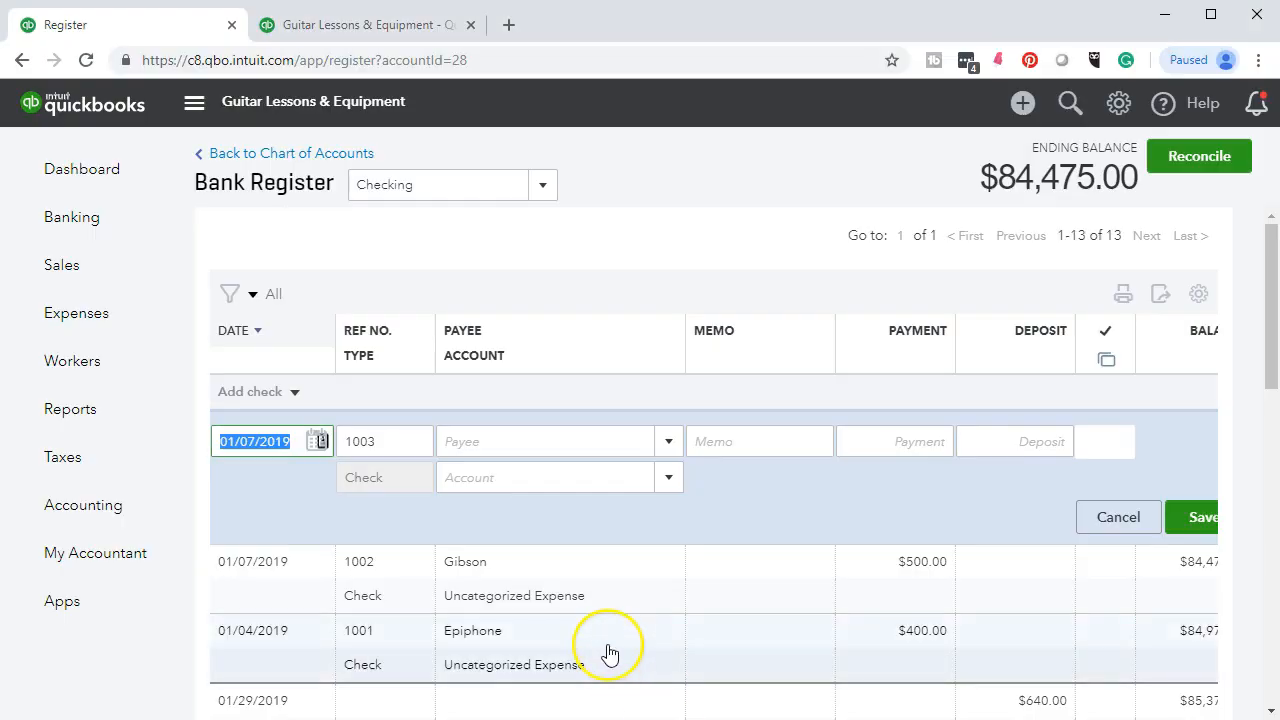
Date check 1003 01/08/2019, enter Safe Insurance Co as its payee and save it as a new vendor.
key(Tab)
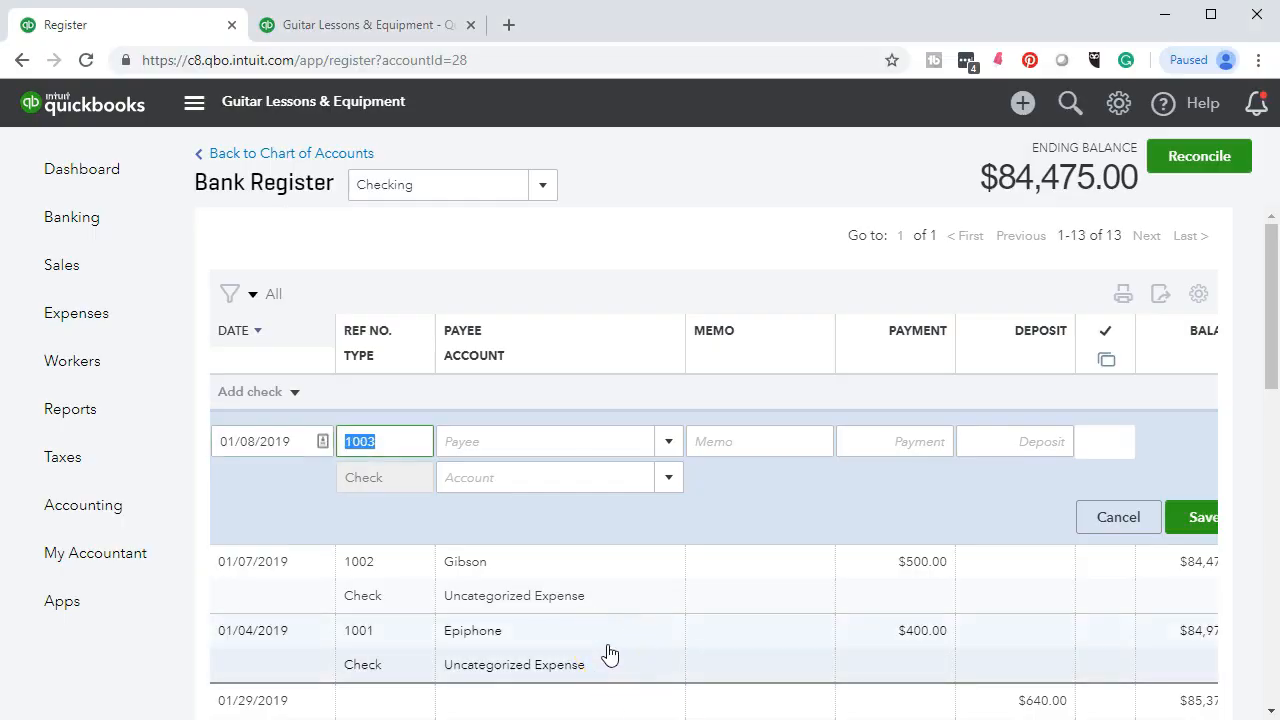
key(Tab)
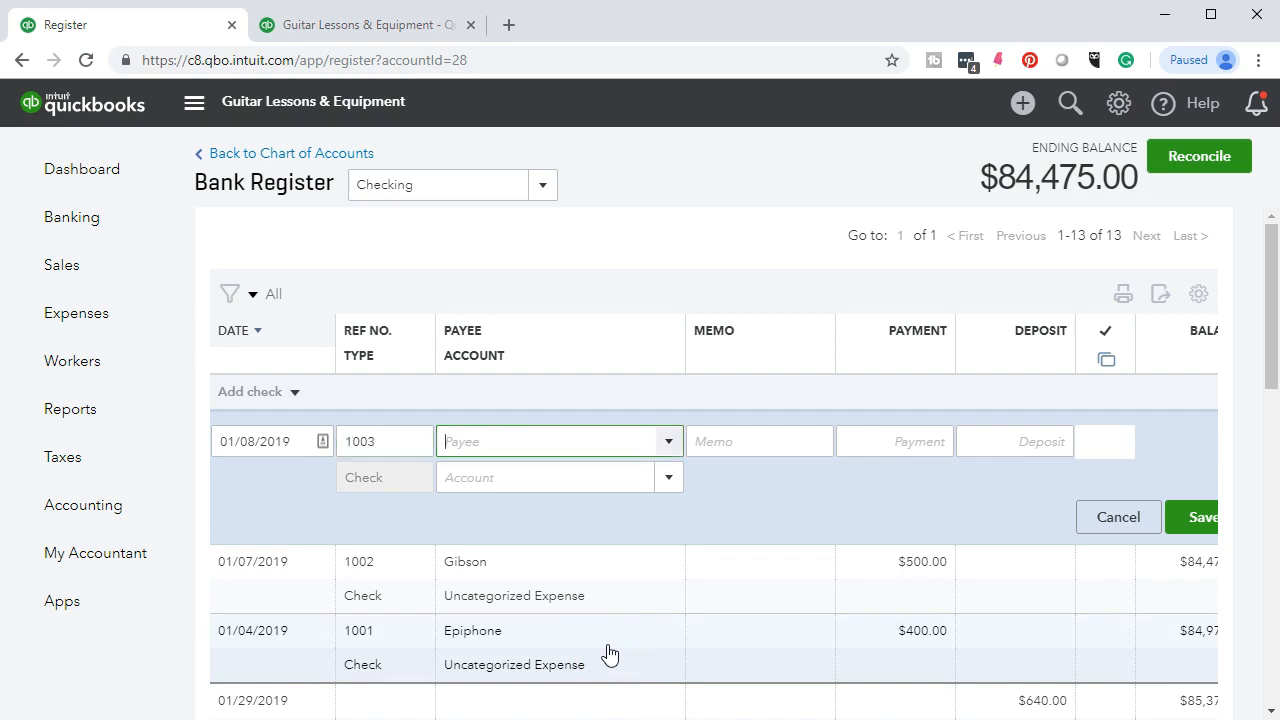
text(Safe I)
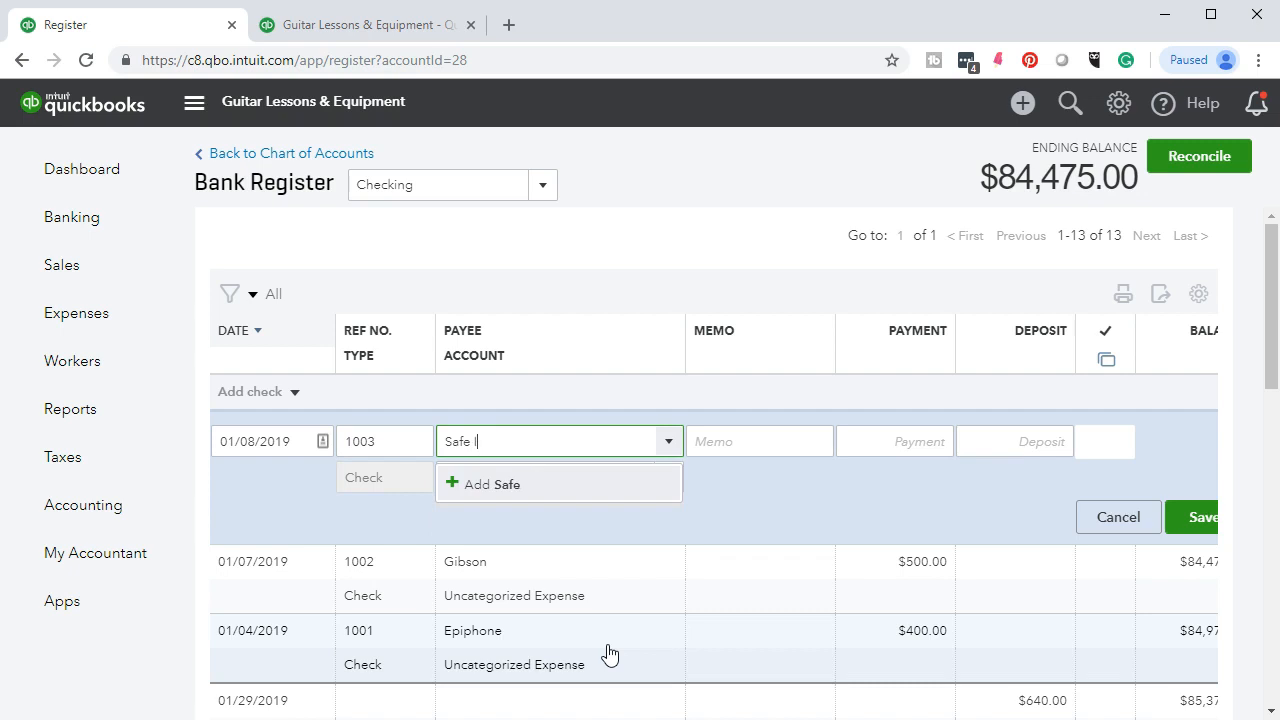
text(nsurance Co)
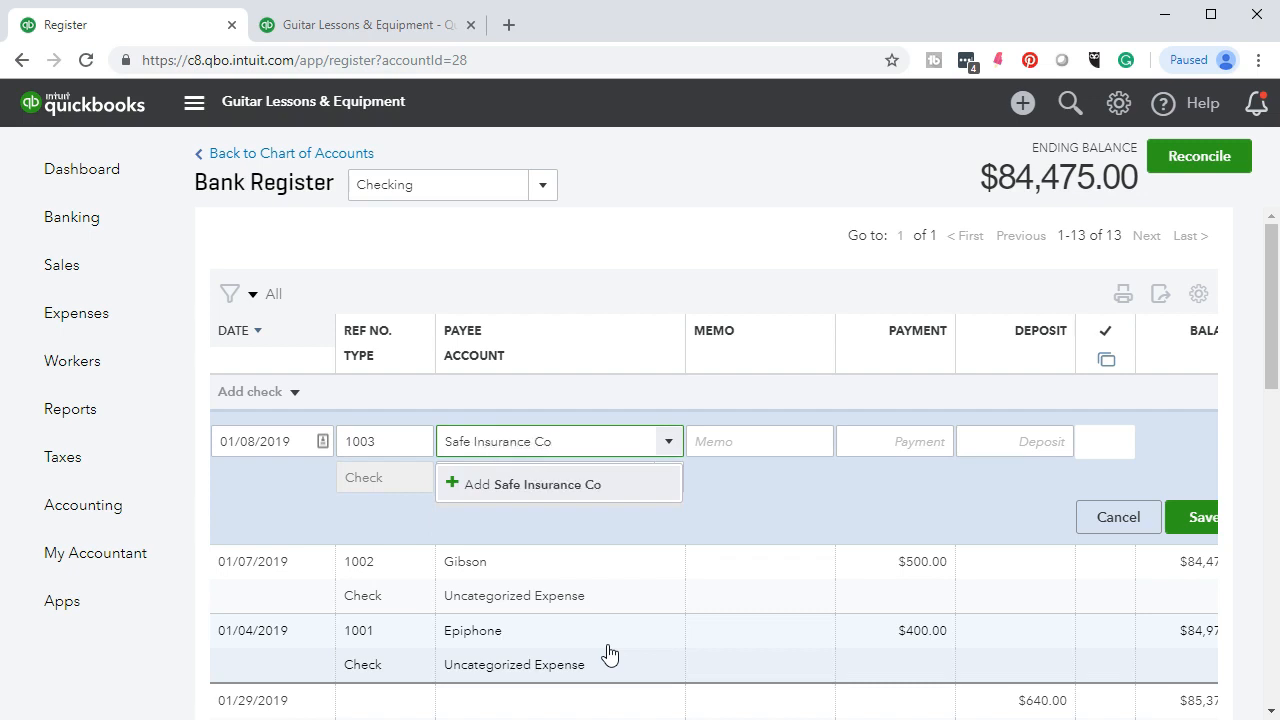
key(Return)
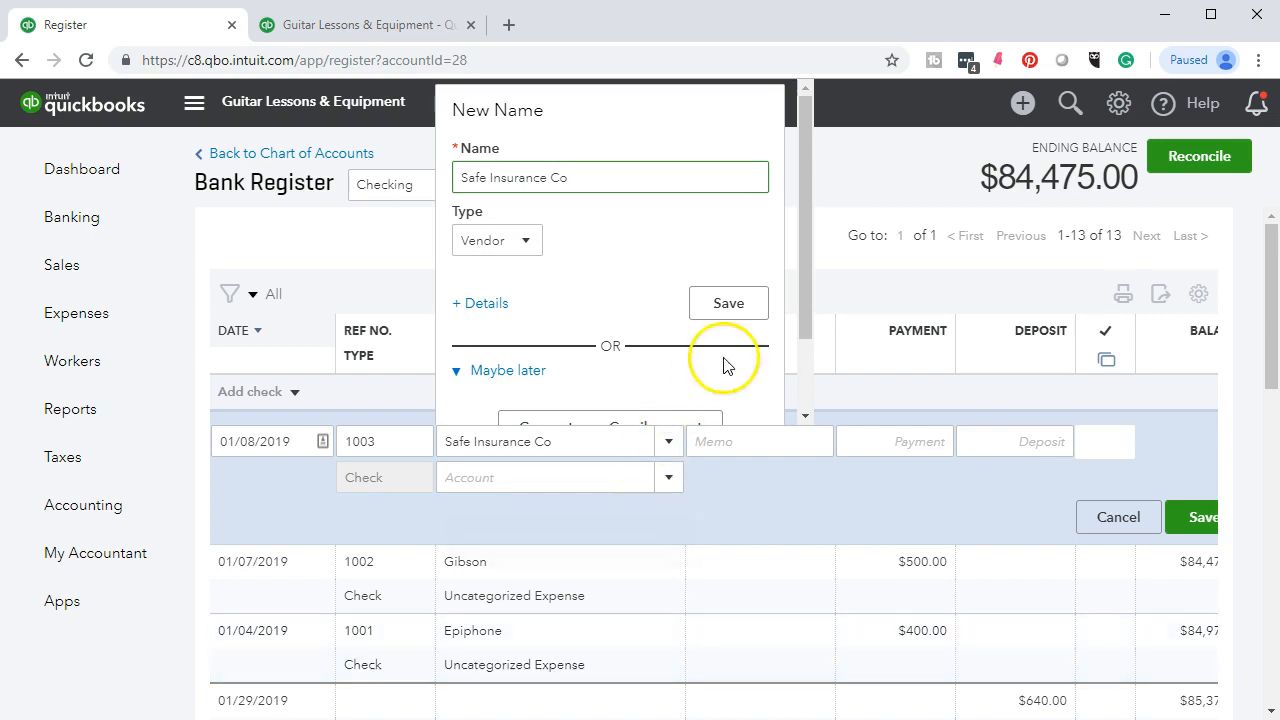
click(716, 310)
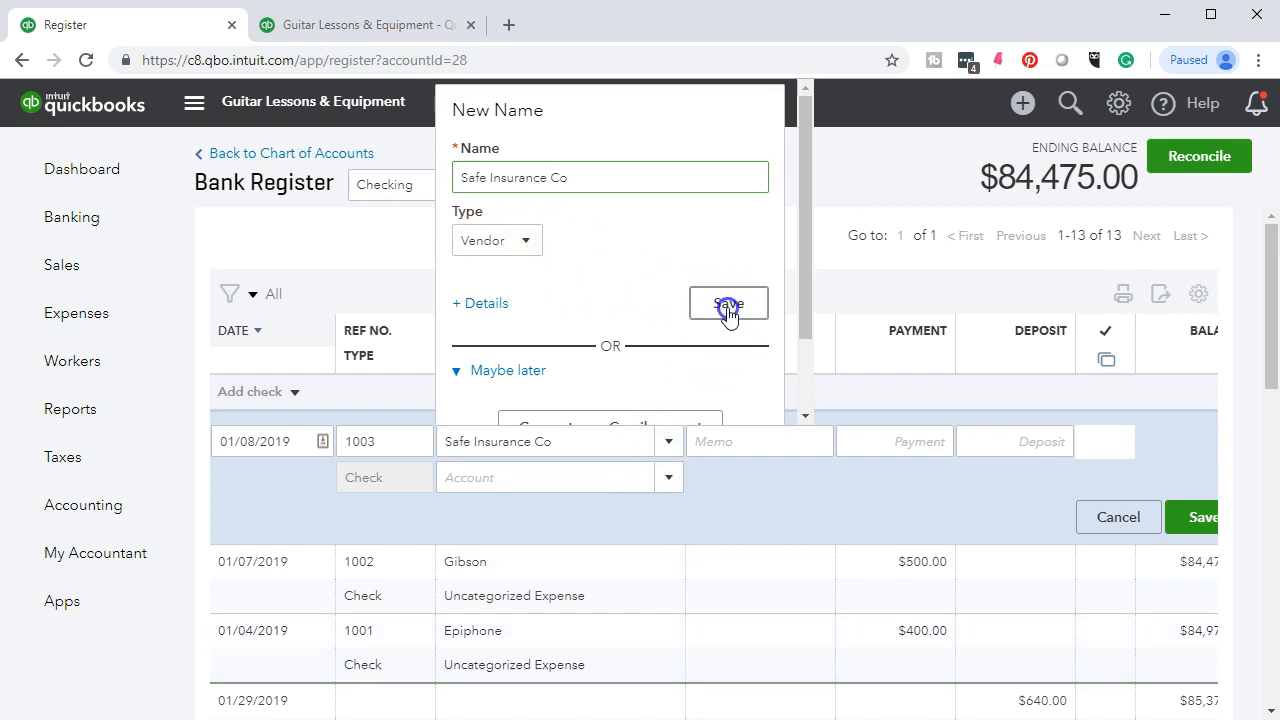
Set the Safe Insurance Co check's payment to 12,000 and its account to Uncategorized Expense, and save the transaction.
click(925, 437)
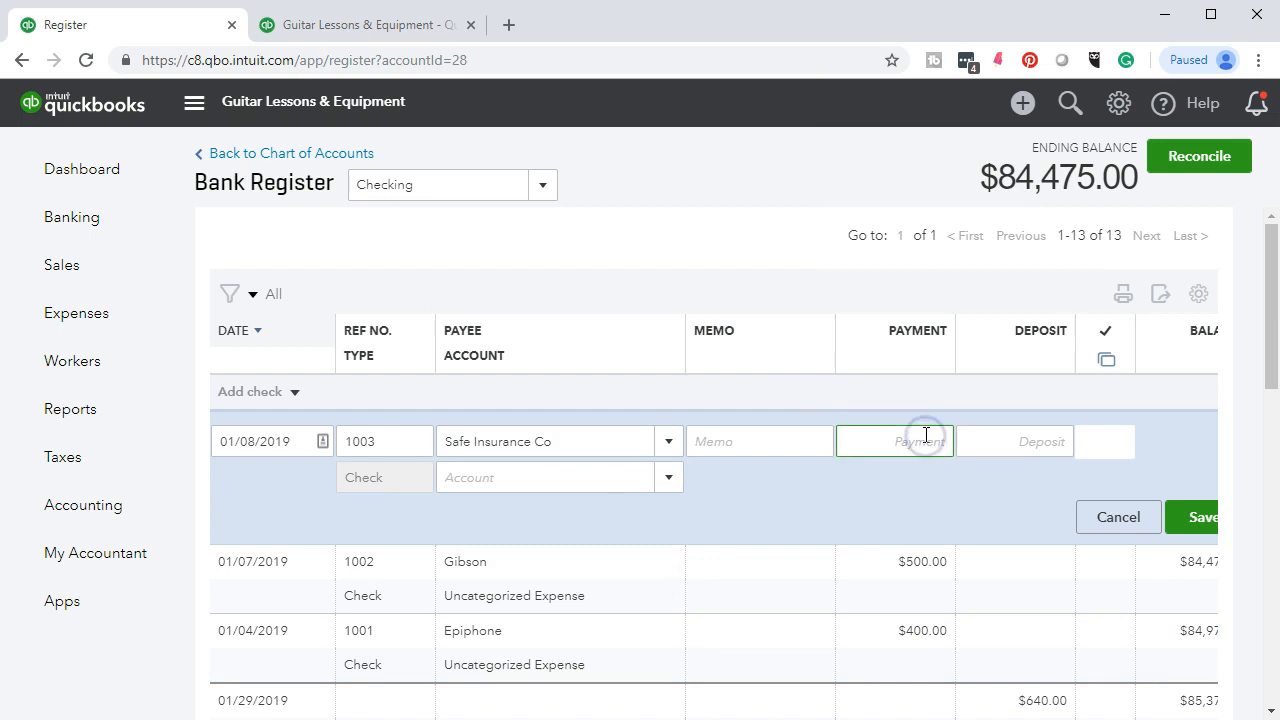
text(12,000)
key(Tab)
click(678, 480)
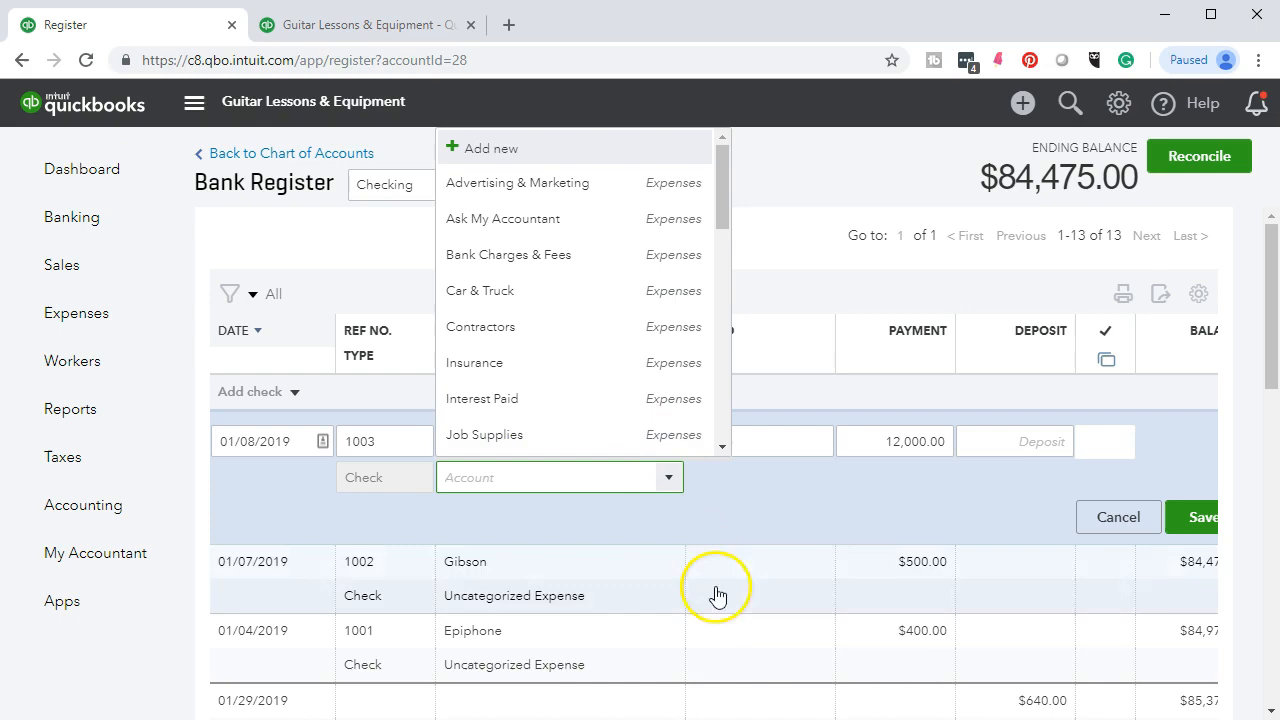
click(830, 718)
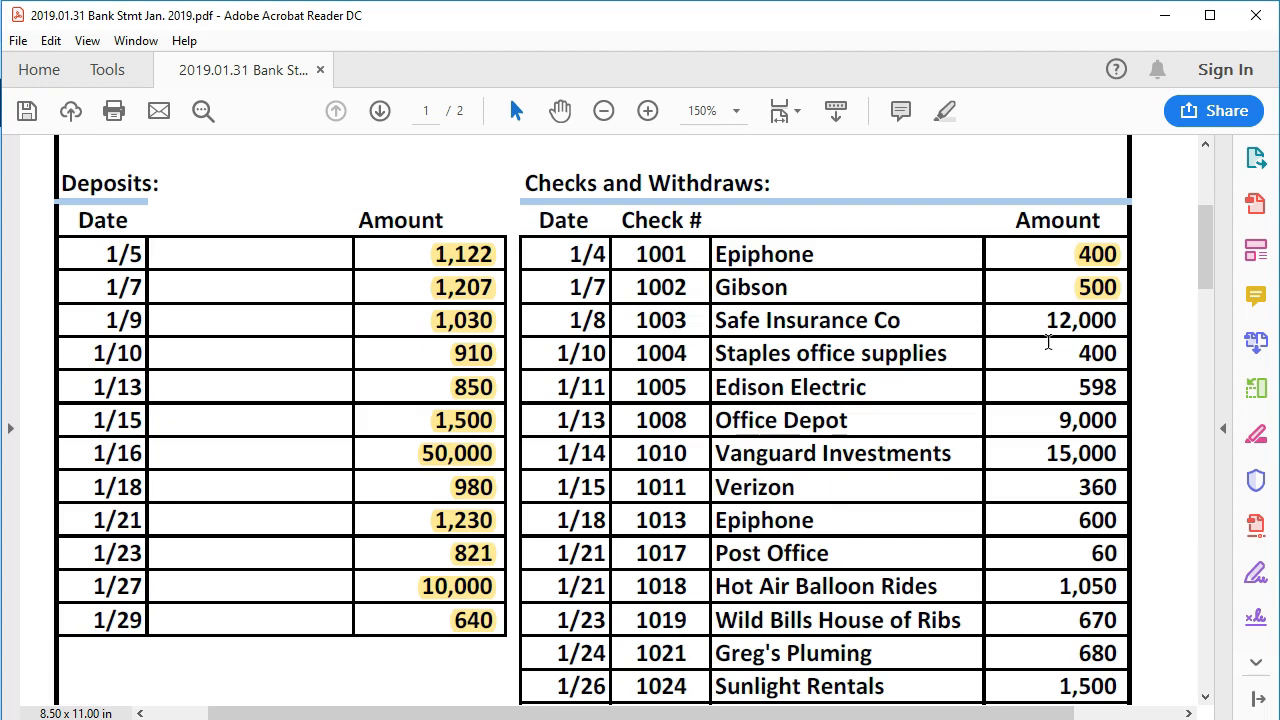
click(1050, 325)
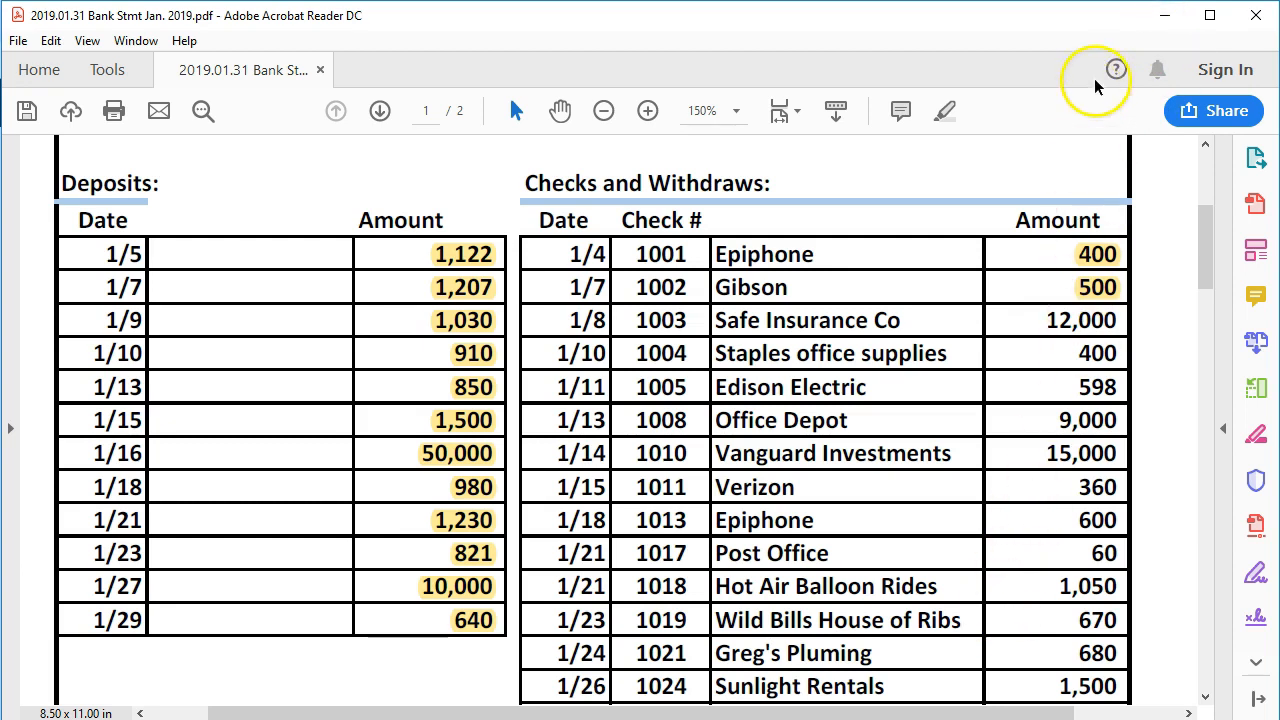
click(1160, 20)
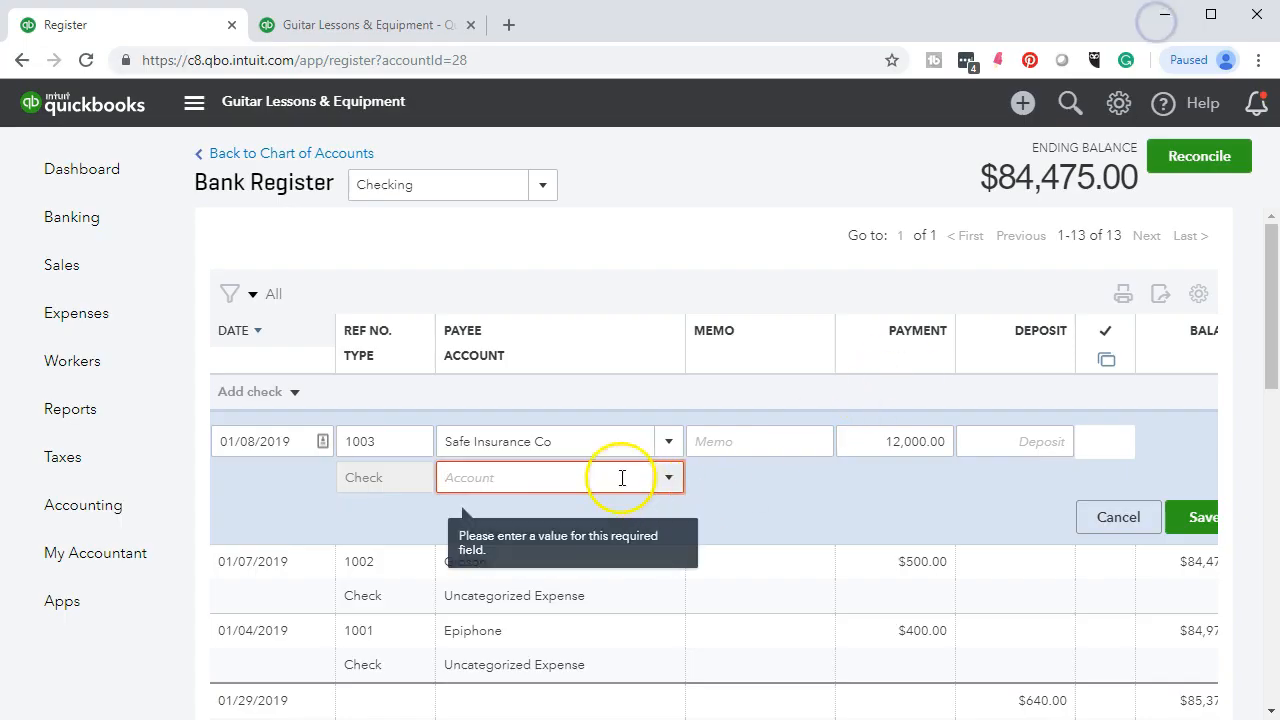
text(Uncategorized Expense)
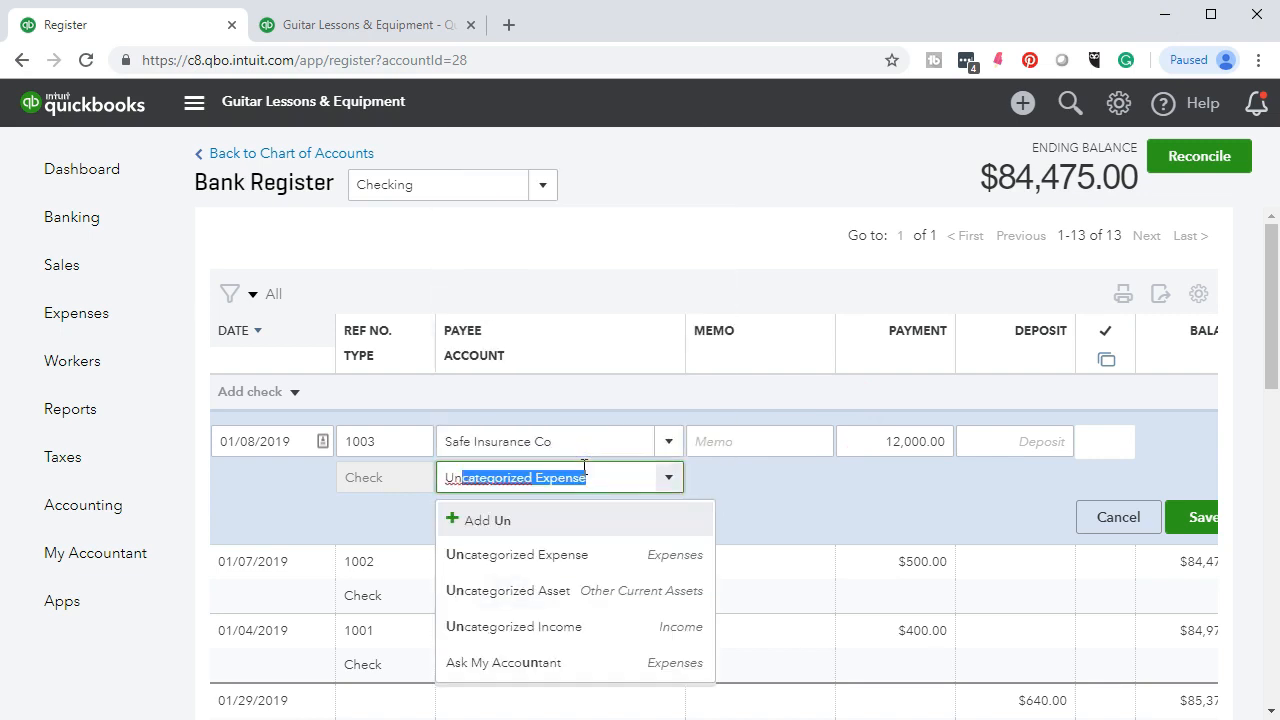
click(564, 553)
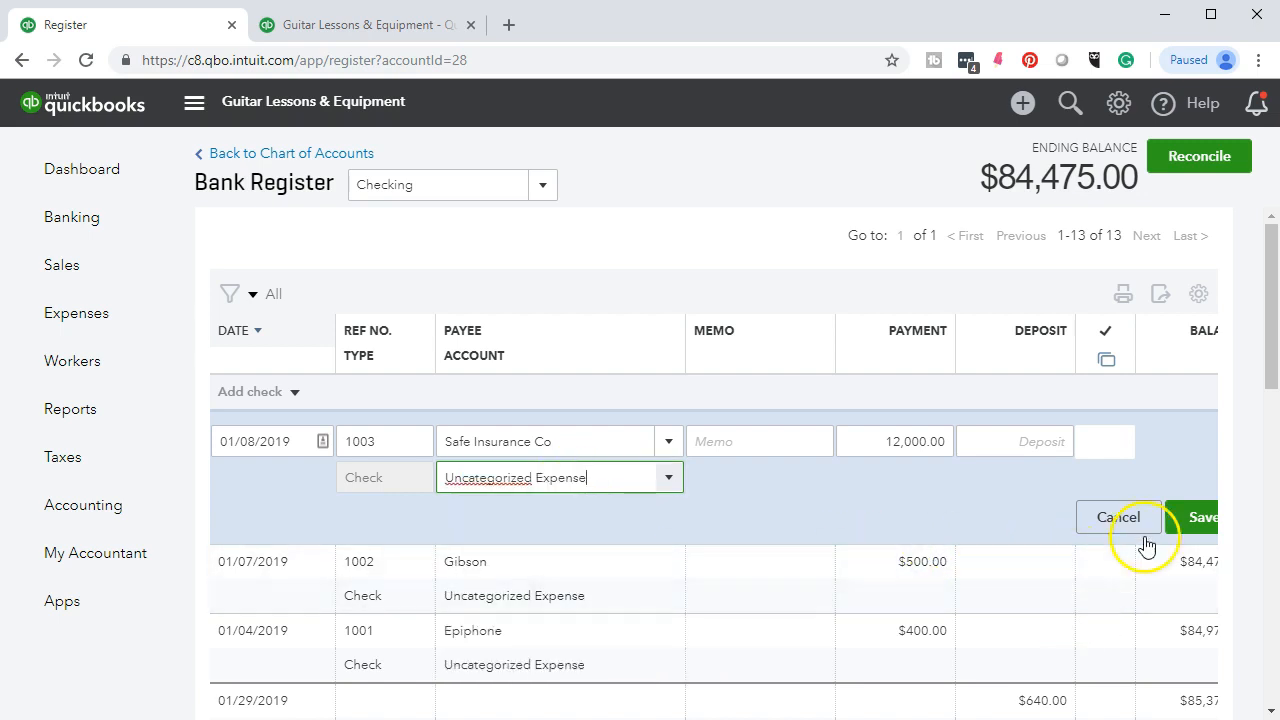
click(1190, 518)
Switch to the Word open items document and fill the empty bullet with "1/8 Safe Insurance Co. Paid 12,000. What the coverage period is?".
key(alt+Tab)
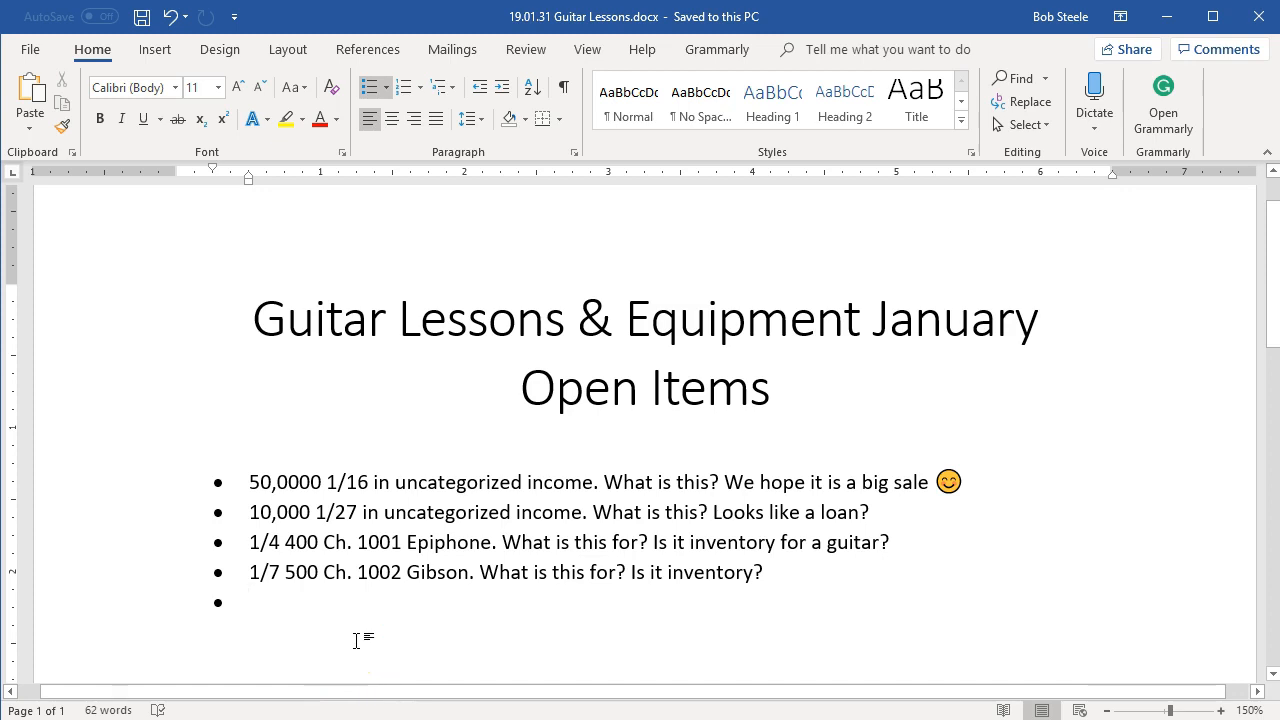
text(1/8 Safe Insurance Co. Paid 12,000. What )
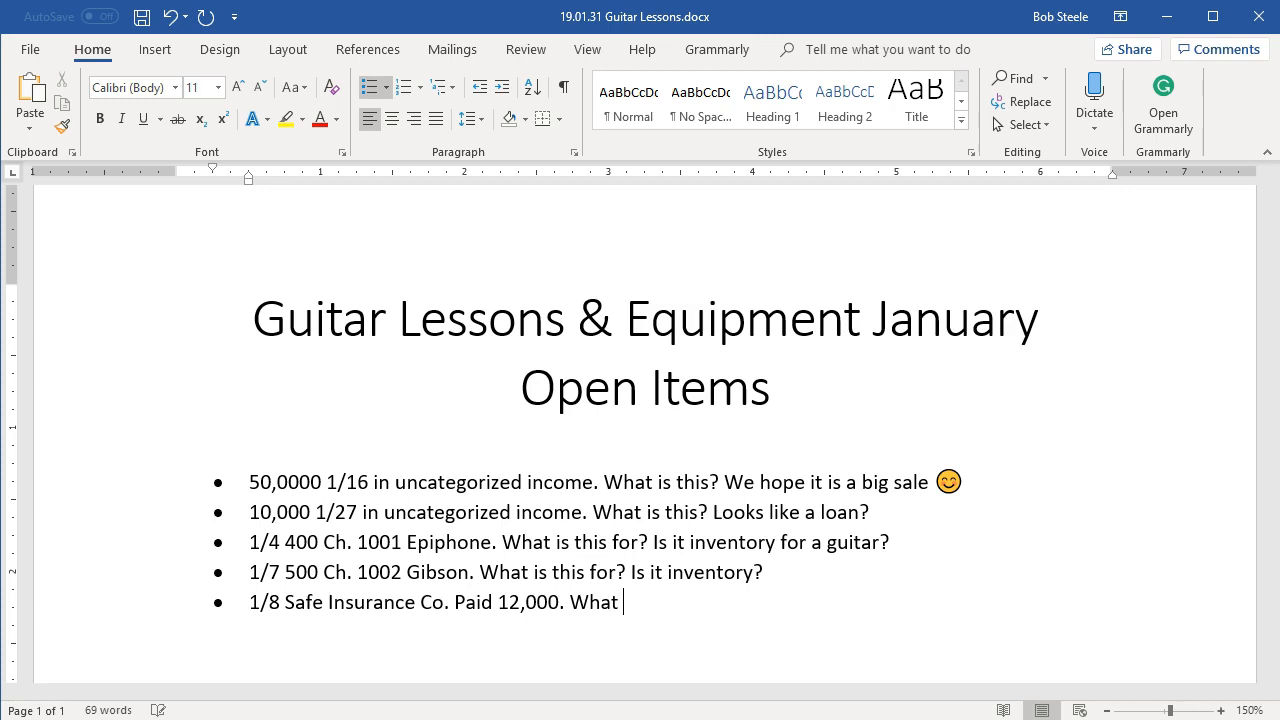
text(the covereage pe)
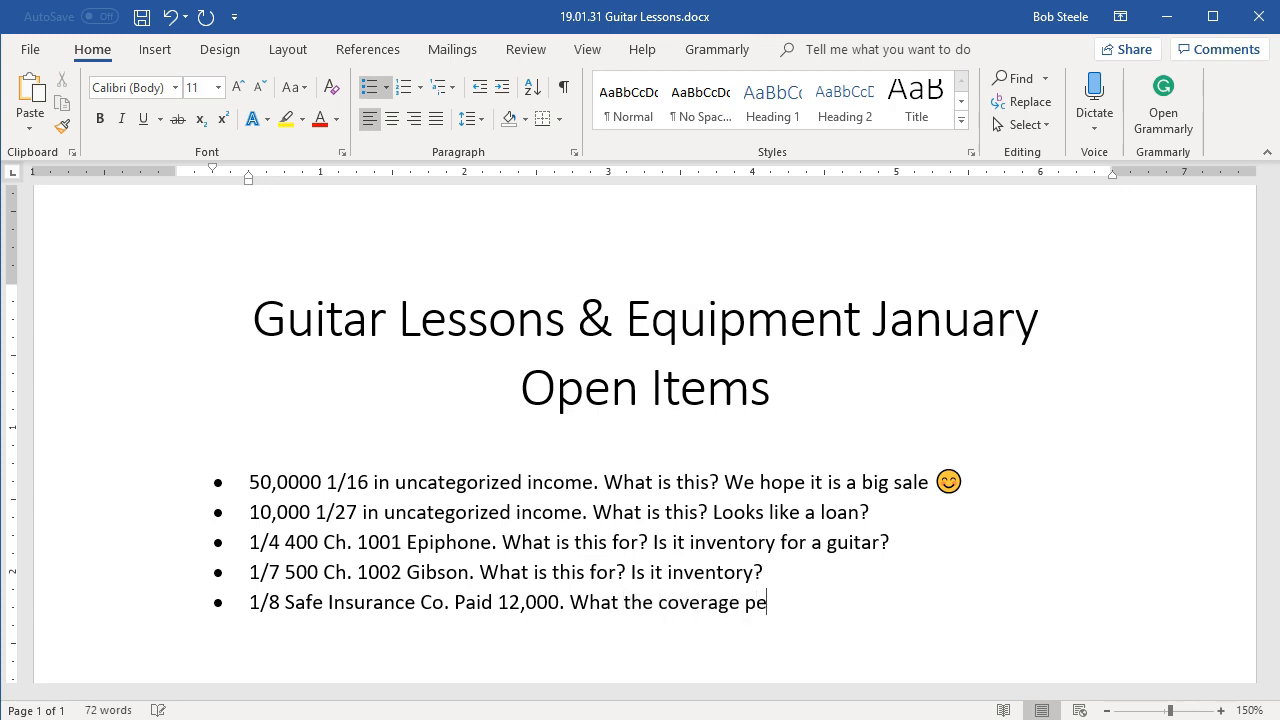
text(riod is ?)
key(BackSpace)
key(BackSpace)
key(BackSpace)
text(>)
key(BackSpace)
text(?)
Start a new bullet below the Safe Insurance Co item, save the document and return to the QuickBooks register.
key(Return)
click(142, 17)
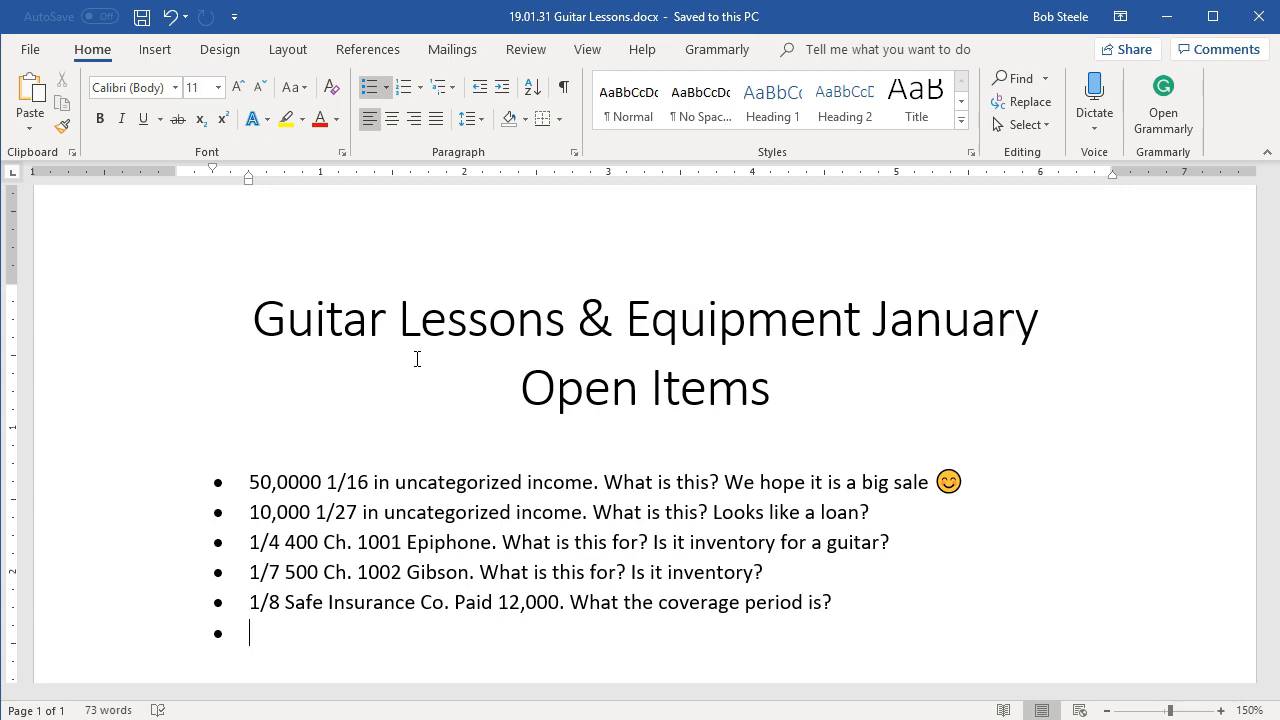
click(1163, 17)
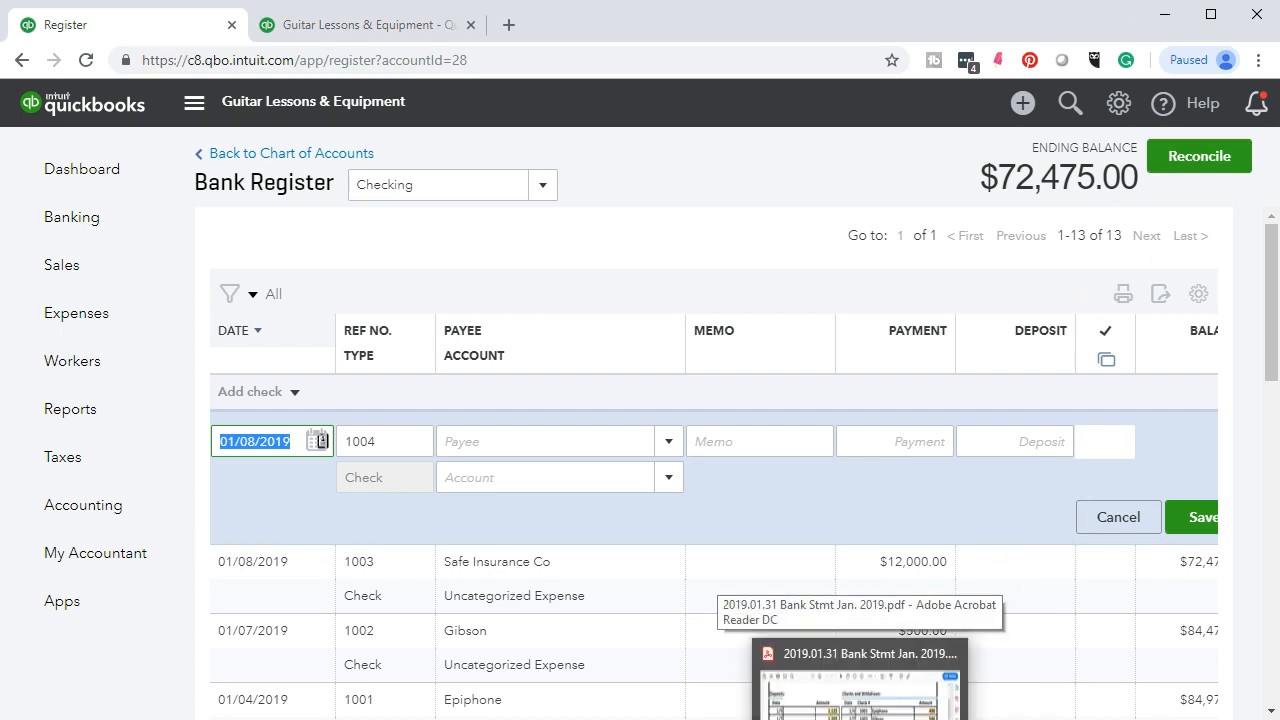
Switch to the bank statement PDF, highlight the 12,000 amount of the Safe Insurance Co check, and return to the QuickBooks register.
click(860, 708)
drag(1043, 320, 1120, 320)
right_click(1098, 324)
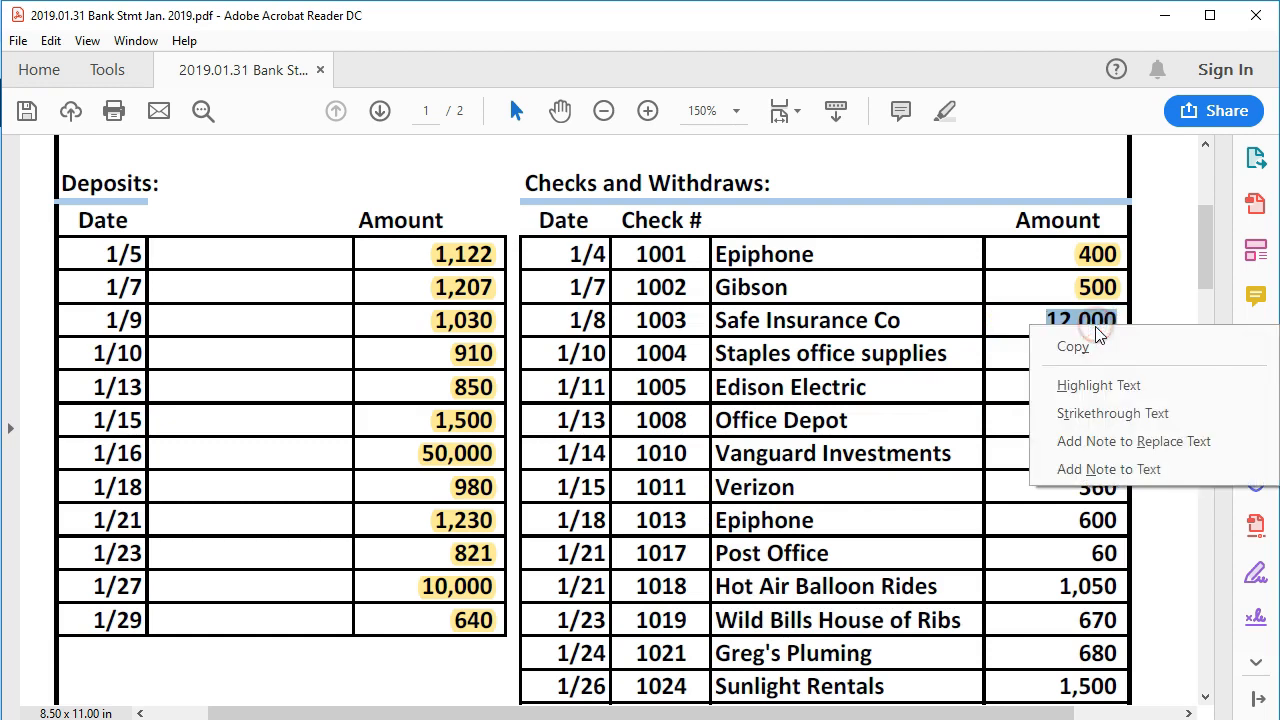
click(1090, 384)
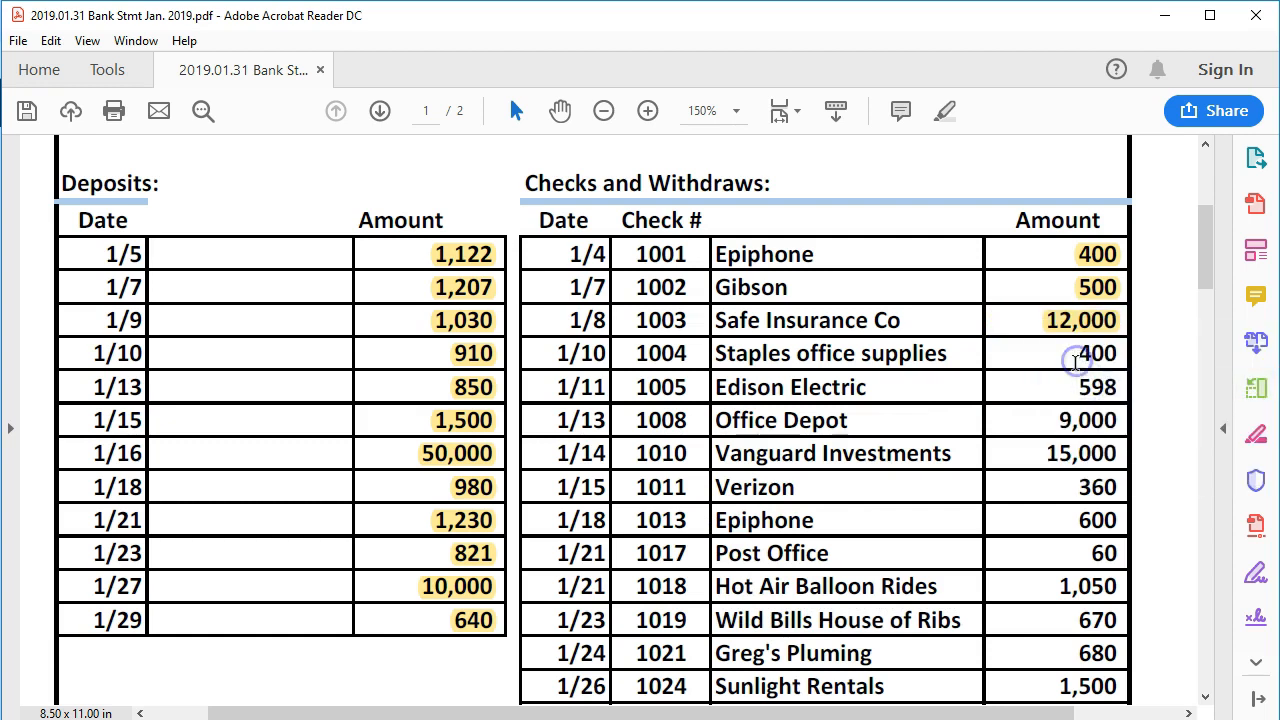
key(alt+Tab)
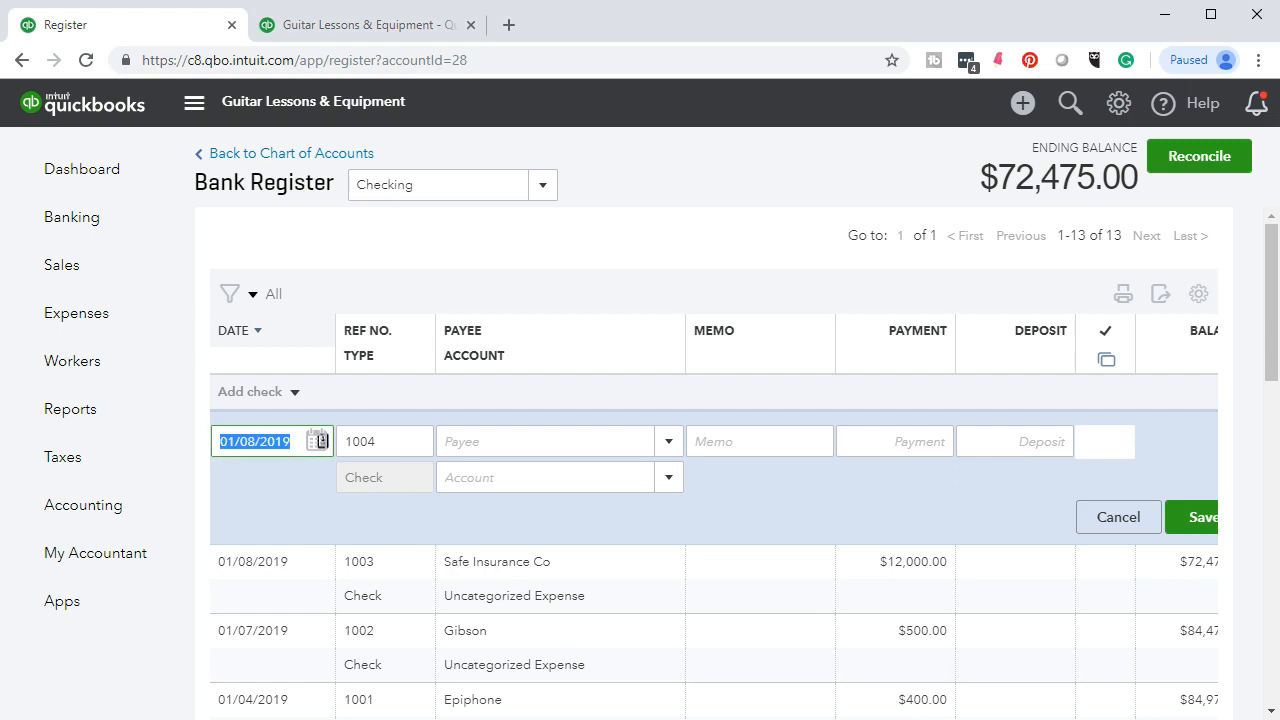
Date check 1004 01/10/2019, enter Staples Office Supplies as its payee and save it as a new vendor.
key(plus)
key(plus)
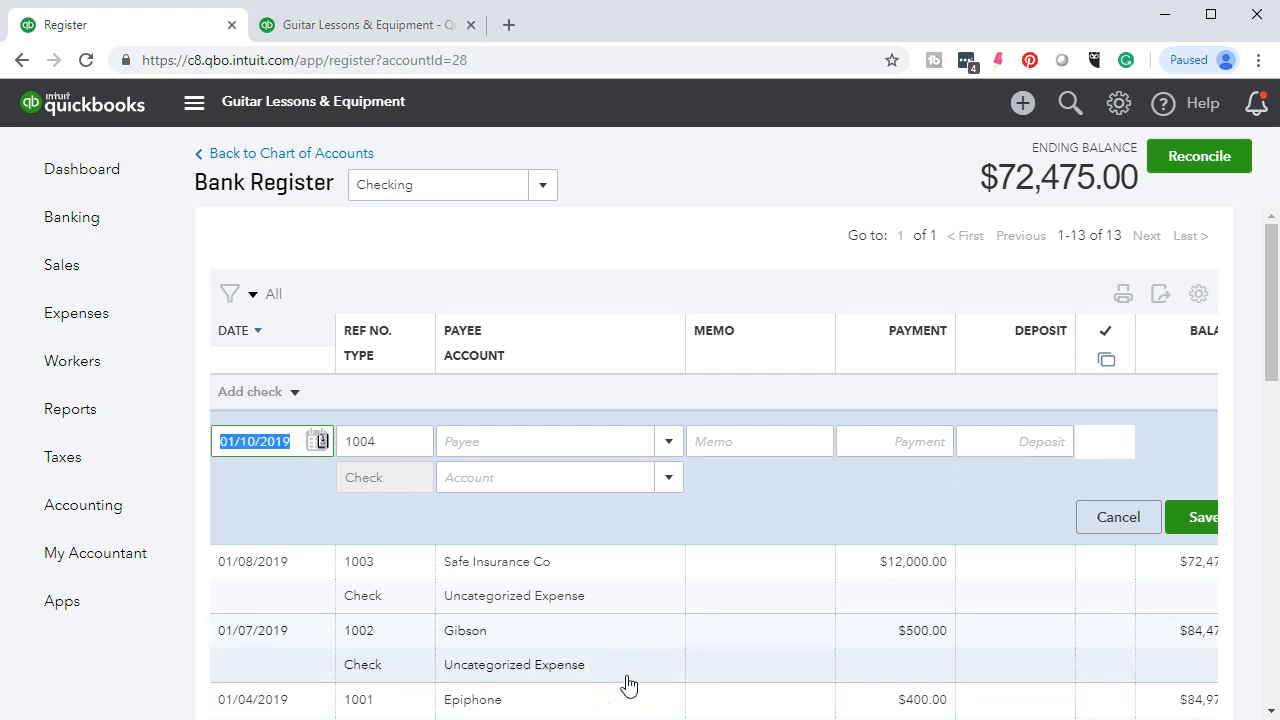
key(Tab)
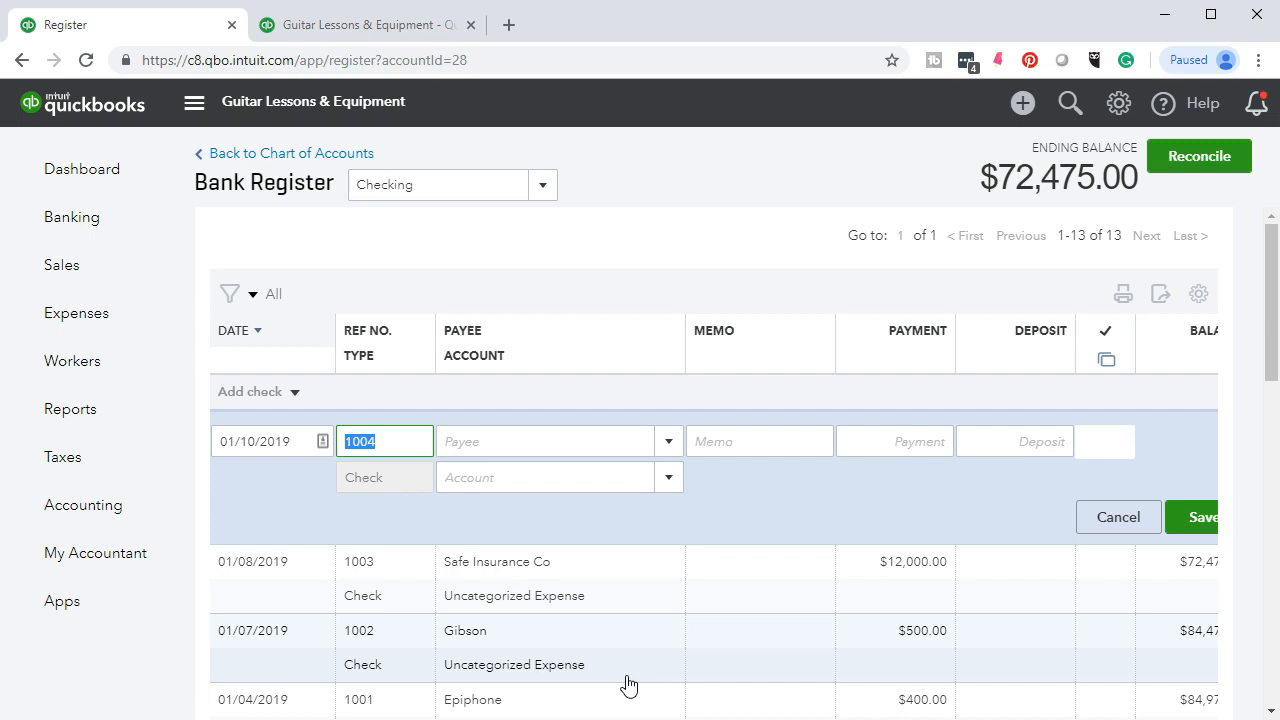
key(Tab)
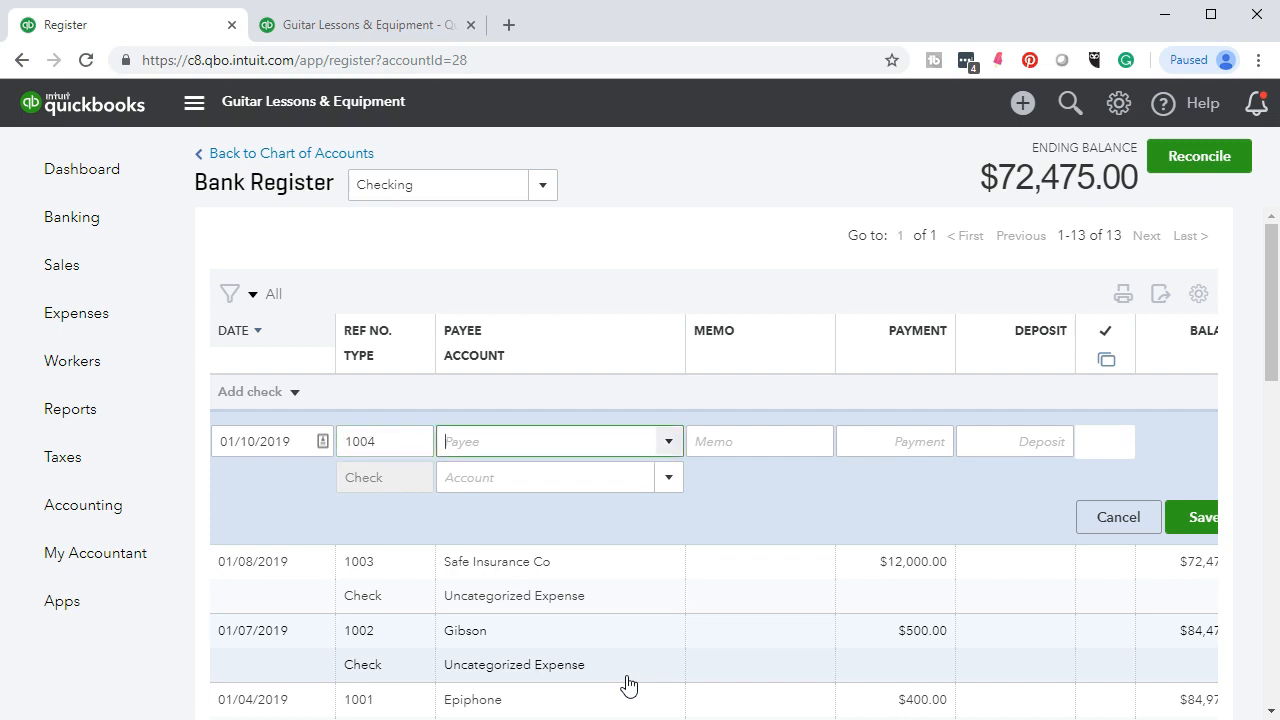
text(Sta)
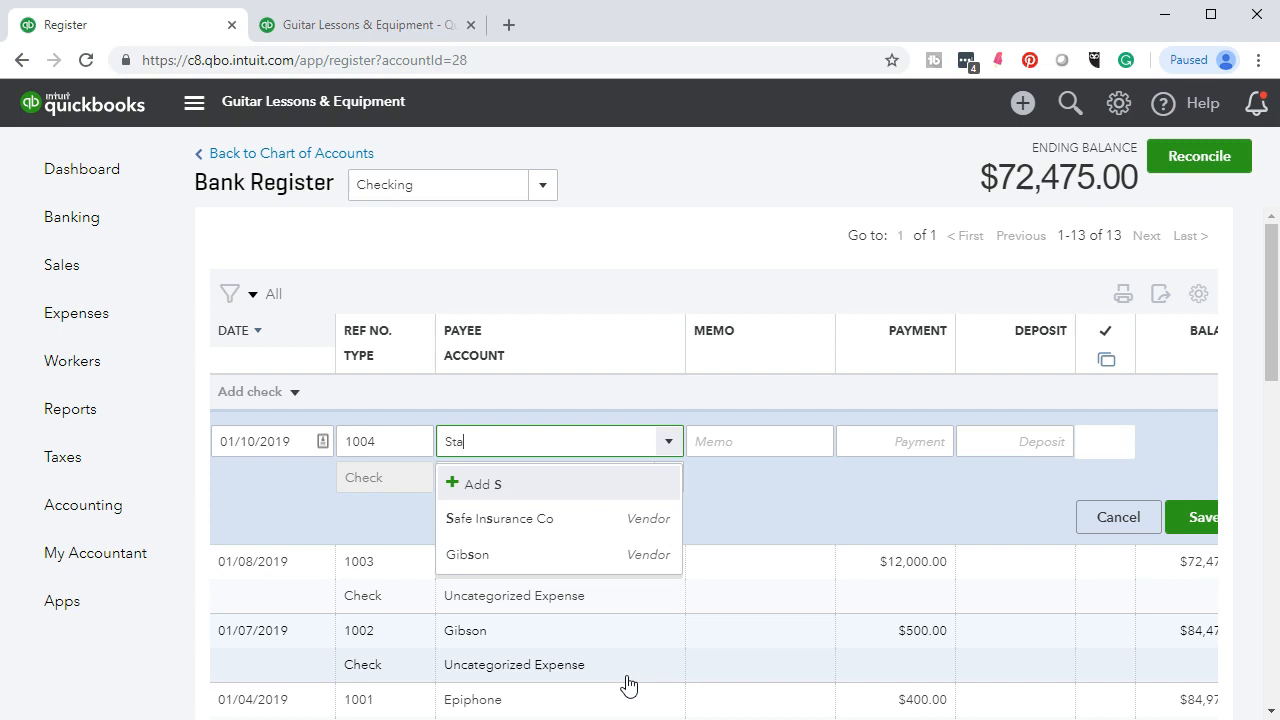
text(ples Office)
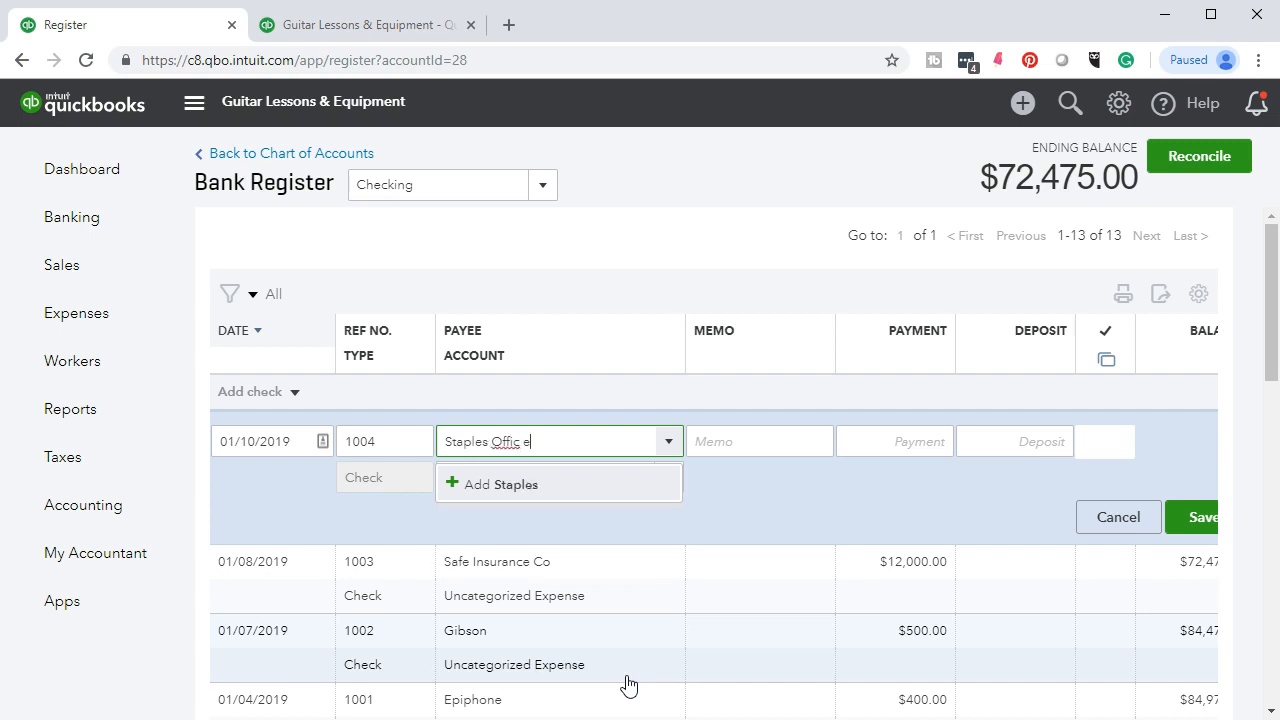
text( Supplies)
key(Return)
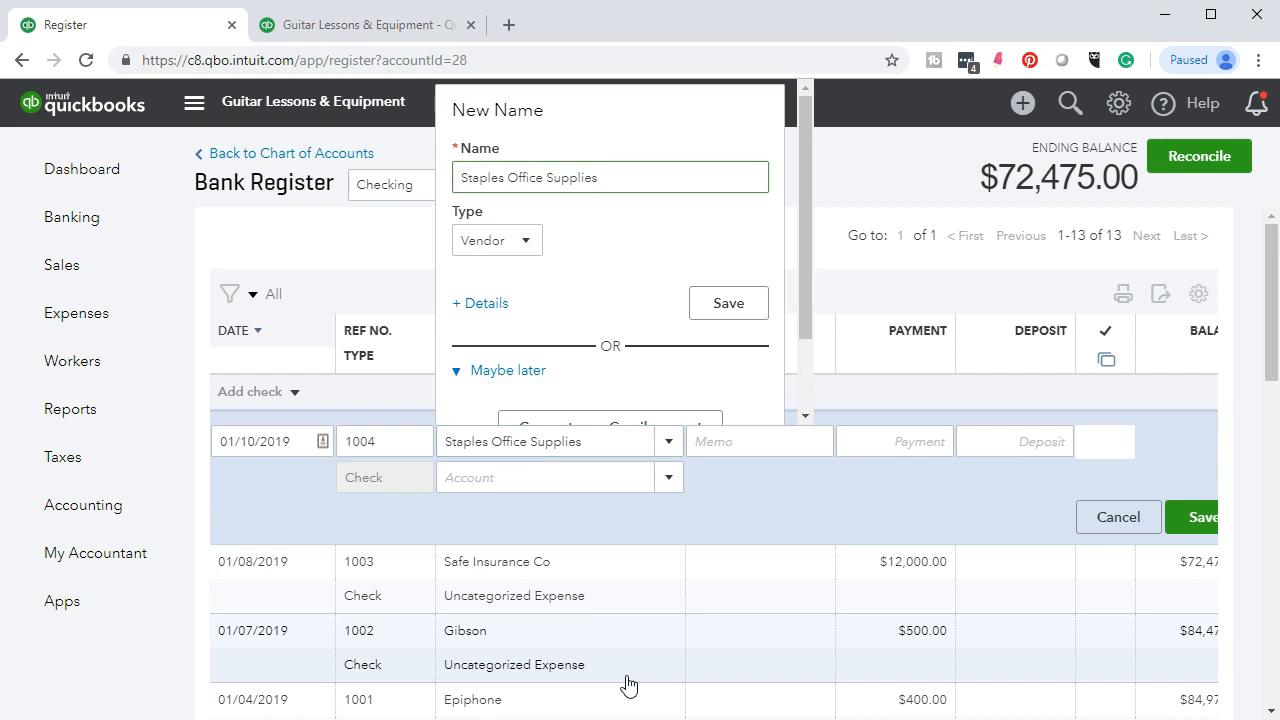
click(732, 307)
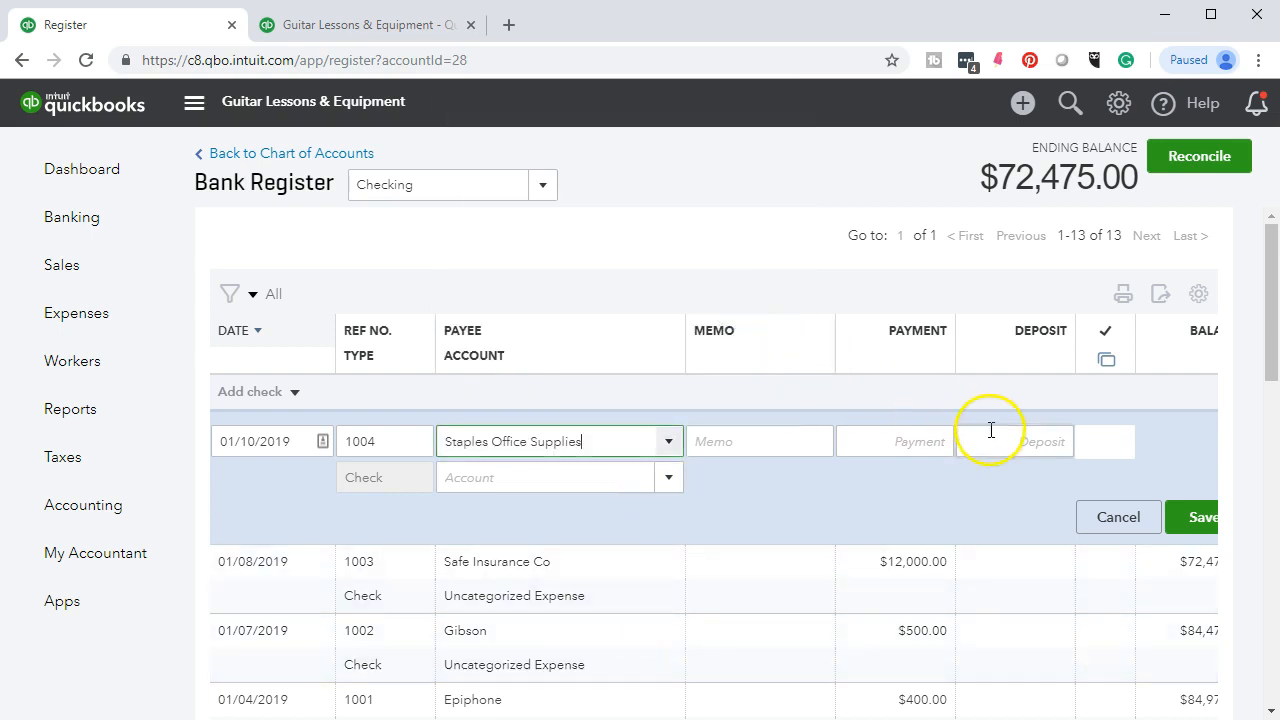
Enter 400 as the payment amount of the Staples Office Supplies check.
click(1006, 432)
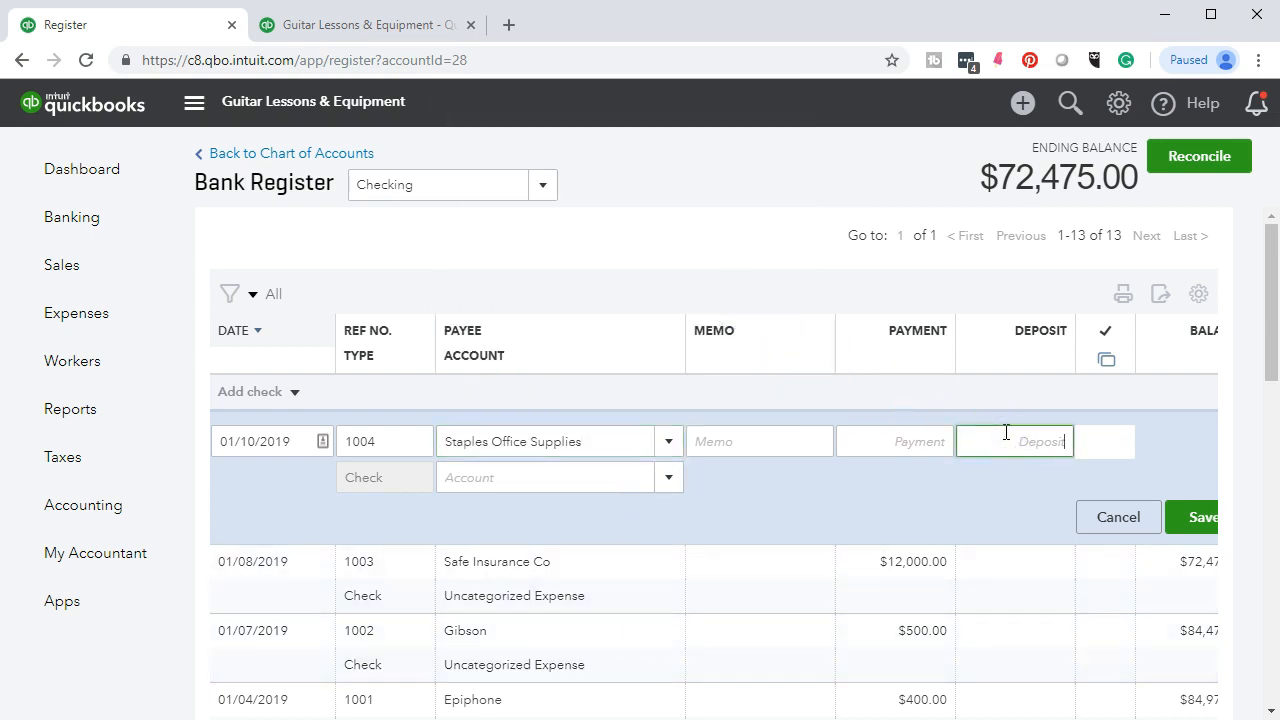
click(925, 442)
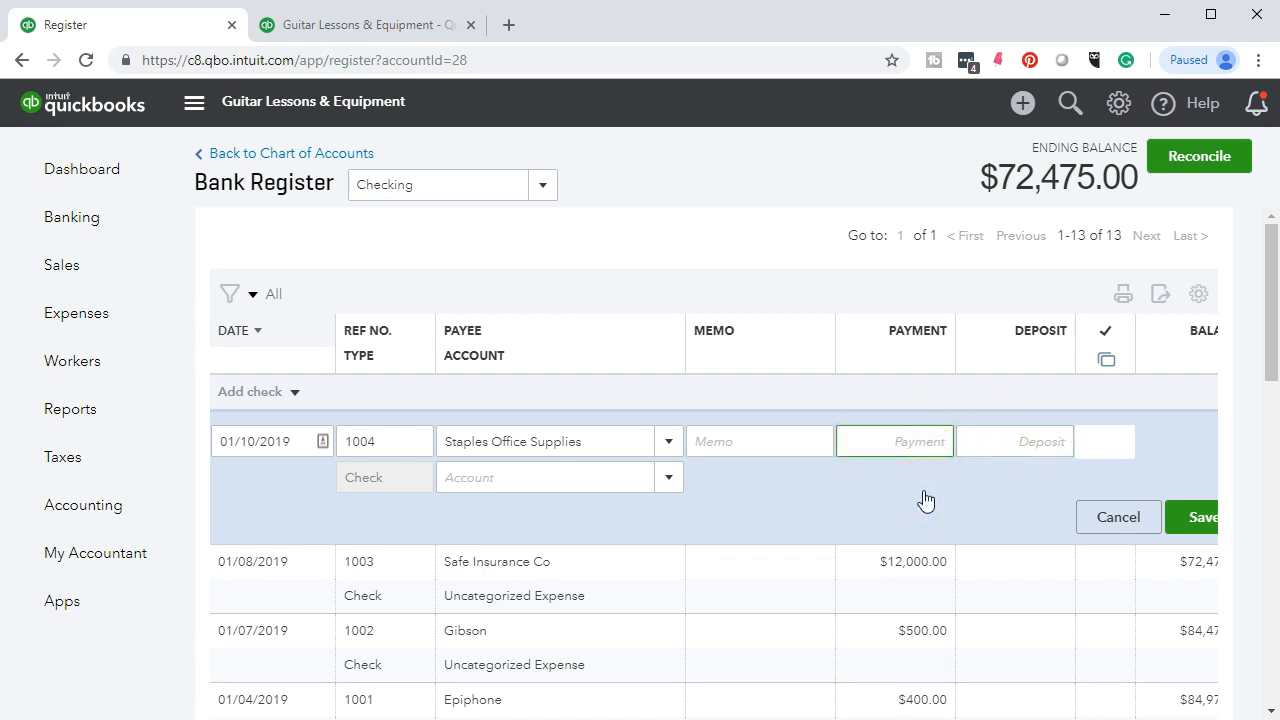
text(400)
key(Tab)
key(Tab)
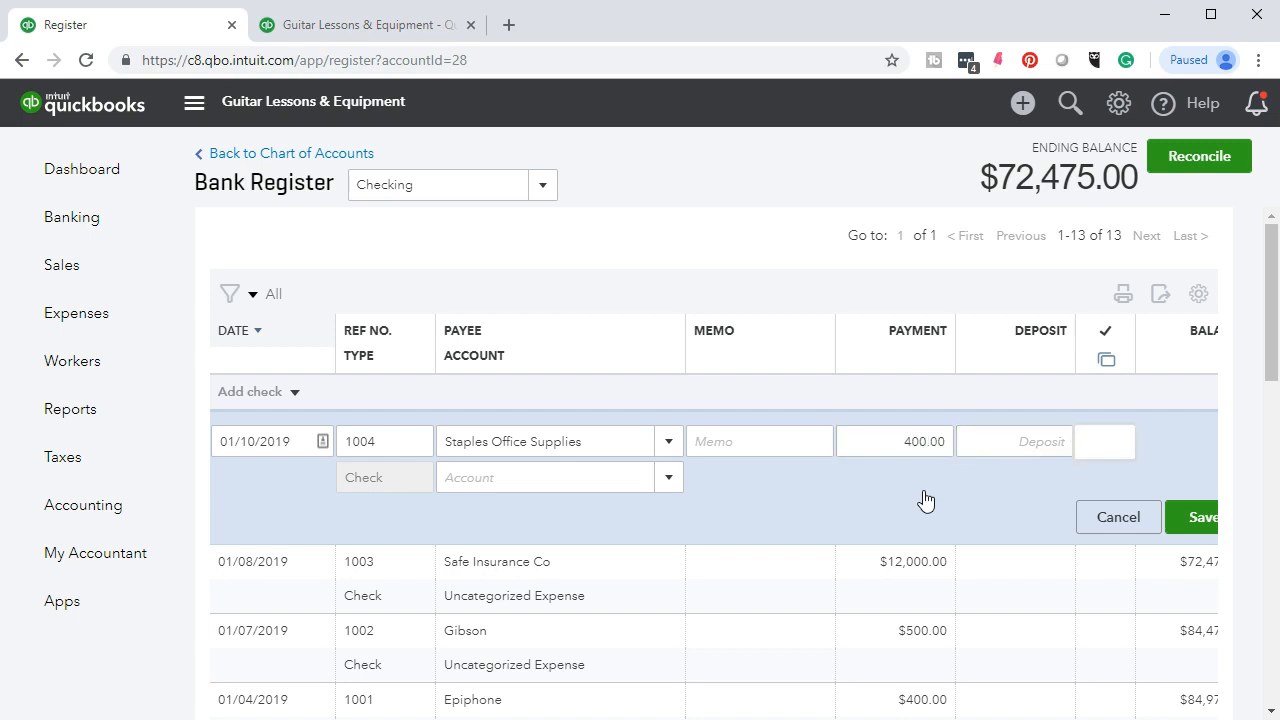
Assign the Staples Office Supplies check to the Office Supplies & Software expense account and save the transaction.
click(920, 488)
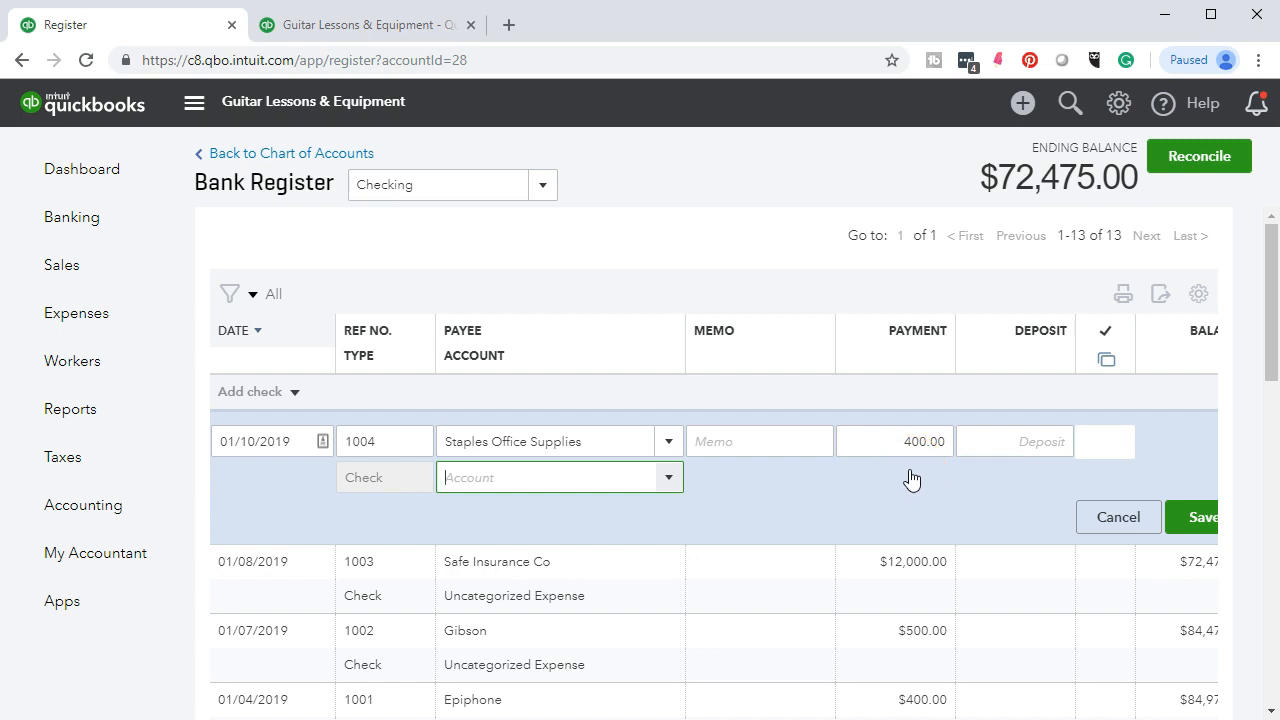
click(667, 478)
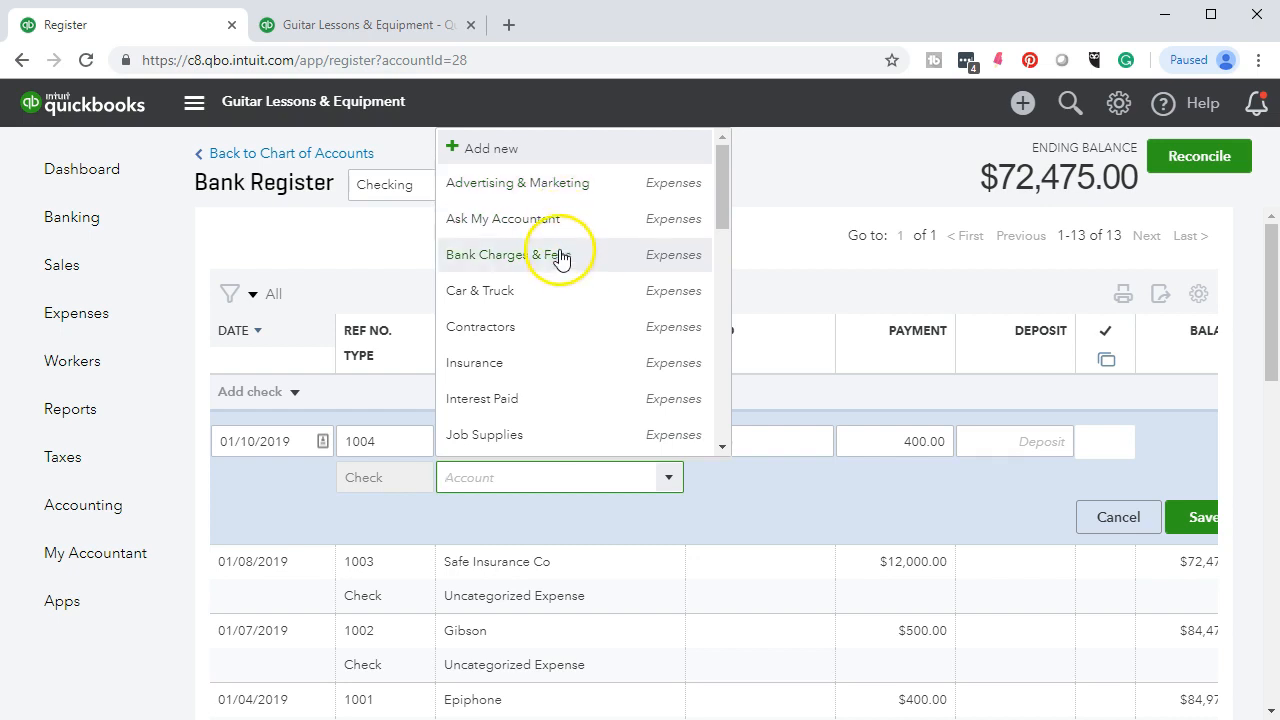
scroll(558, 287, down, 1)
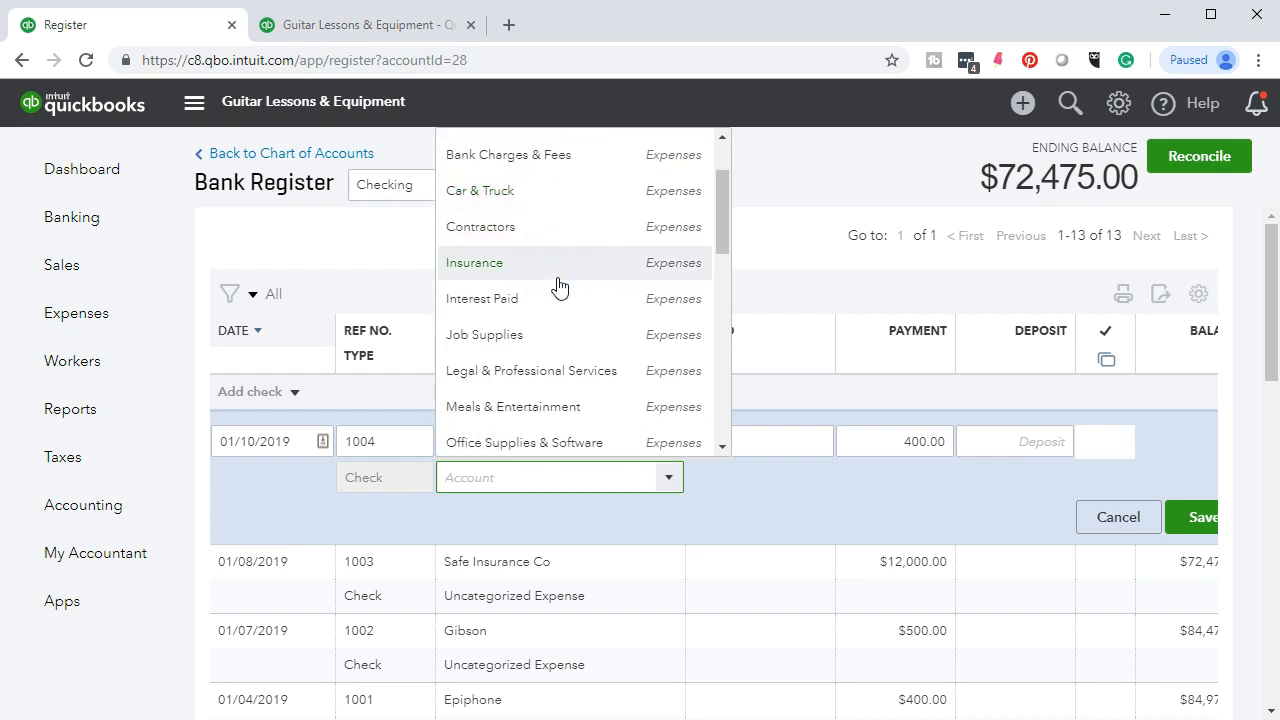
scroll(548, 335, down, 1)
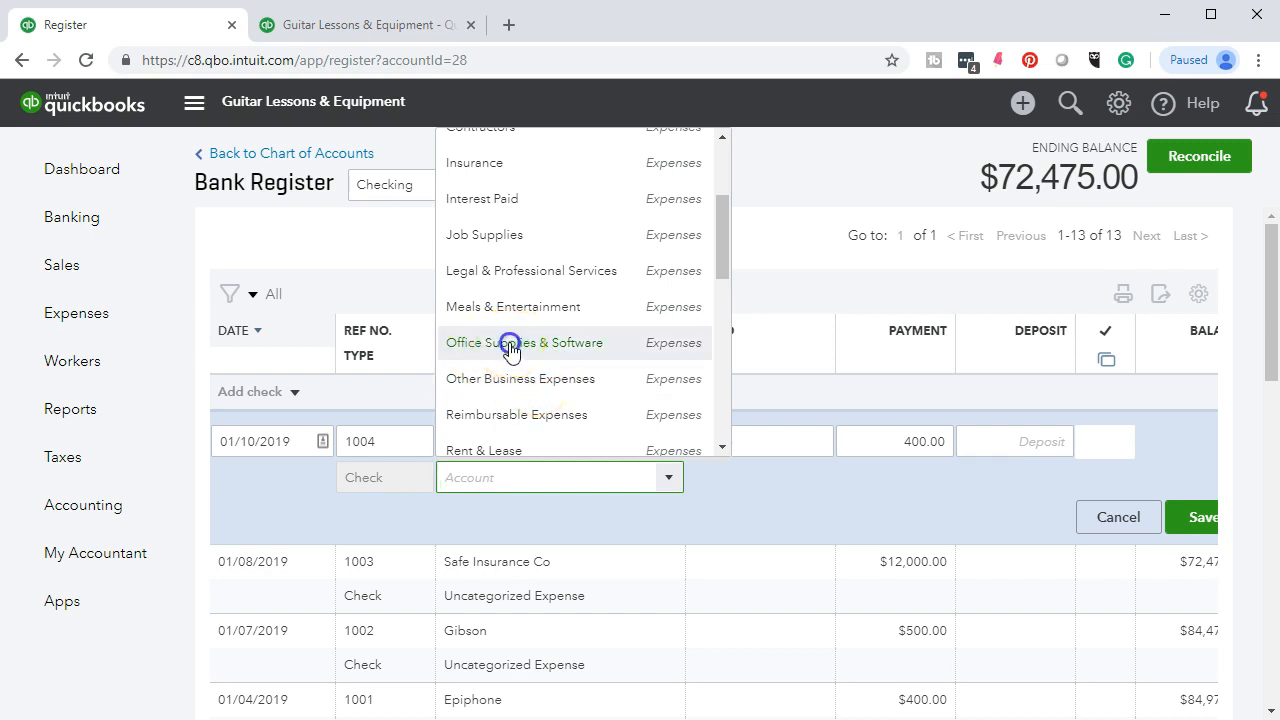
click(511, 350)
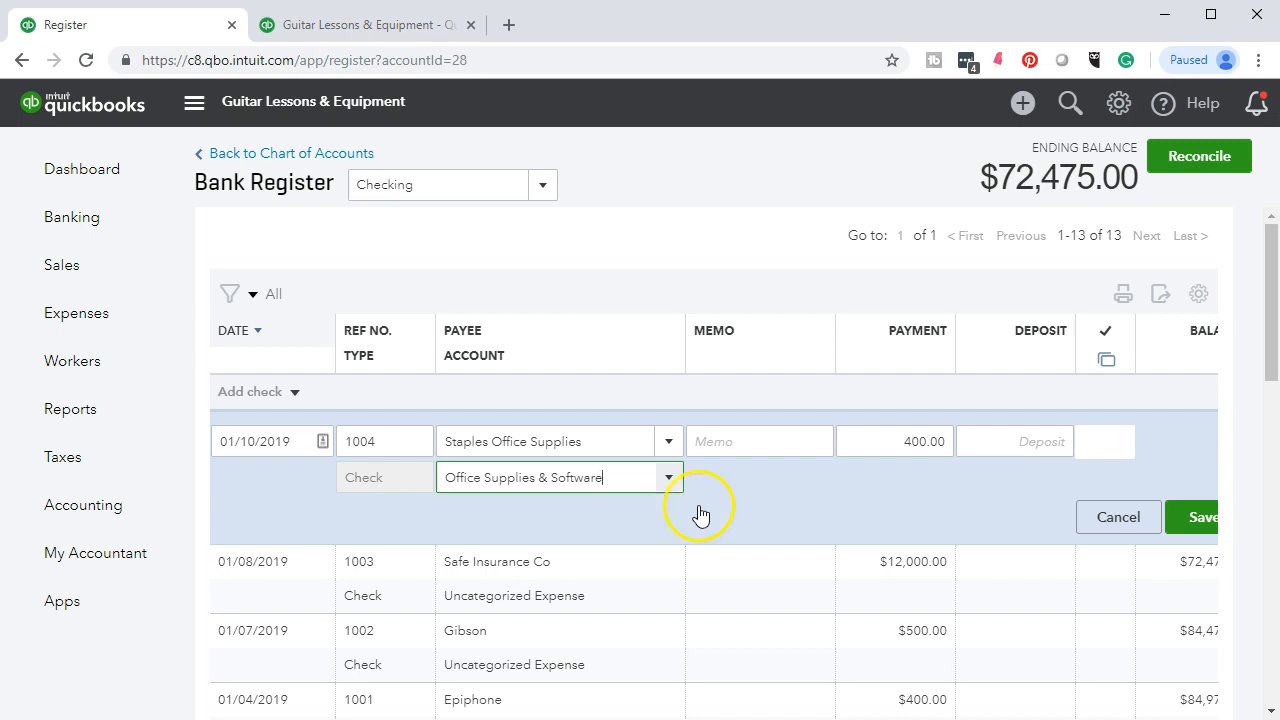
click(1196, 516)
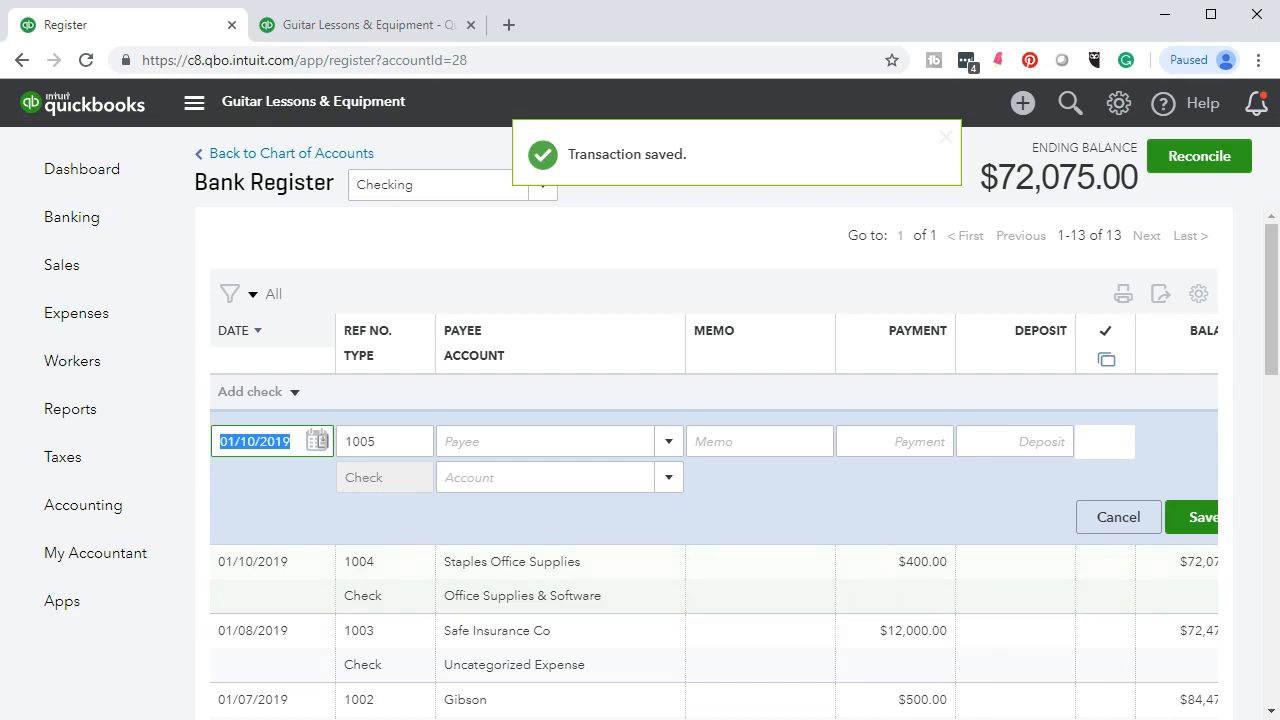
Switch to the bank statement PDF, highlight the 400 amount of the Staples office supplies check, and return to the QuickBooks register.
click(862, 700)
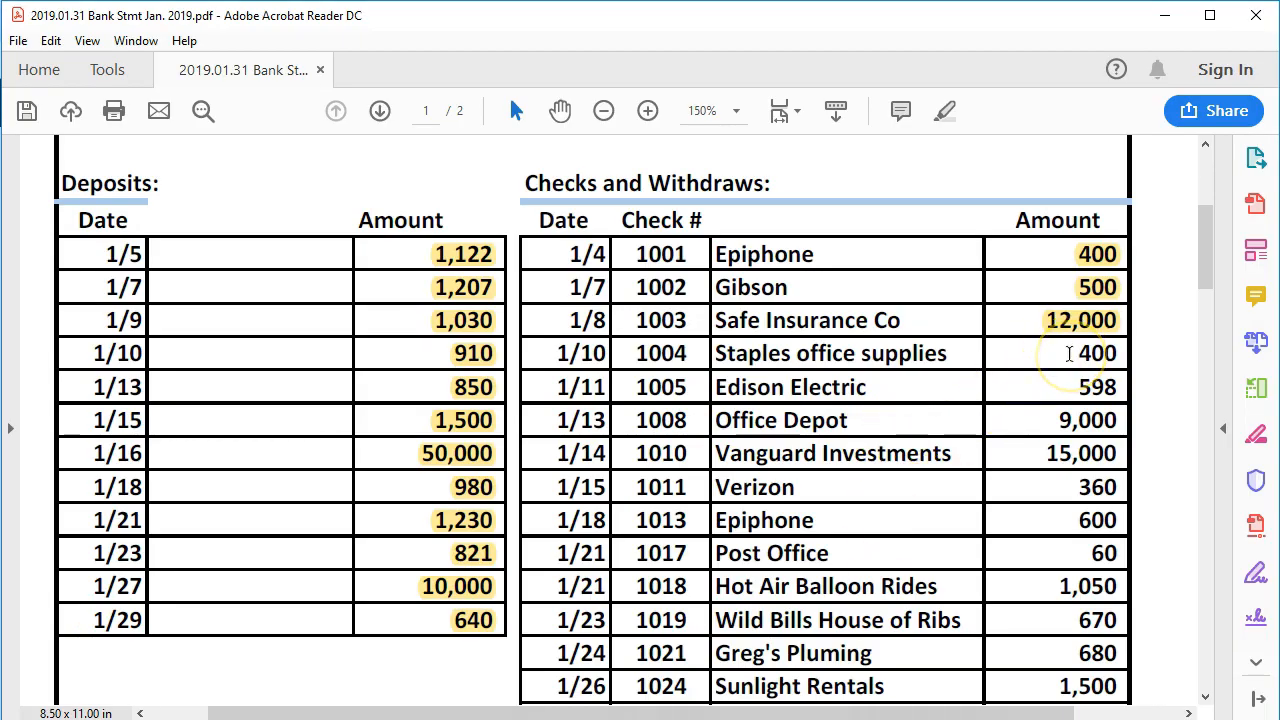
drag(1069, 353, 1115, 347)
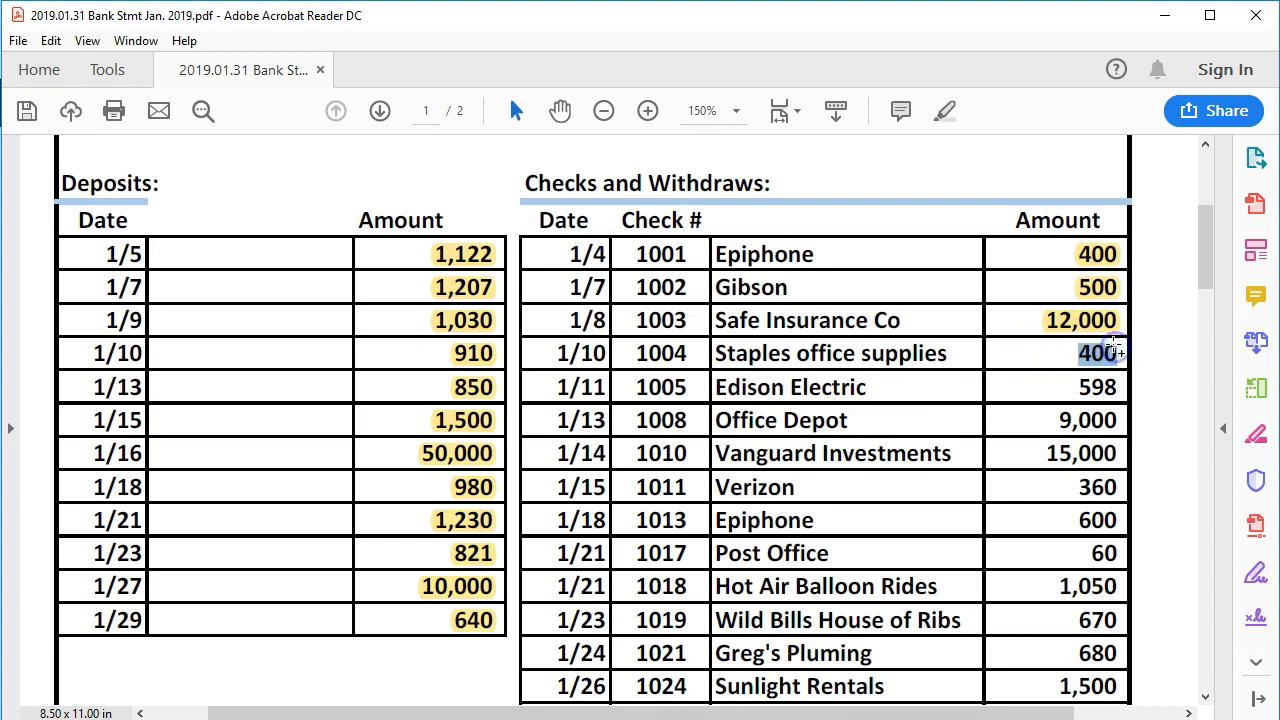
right_click(1116, 350)
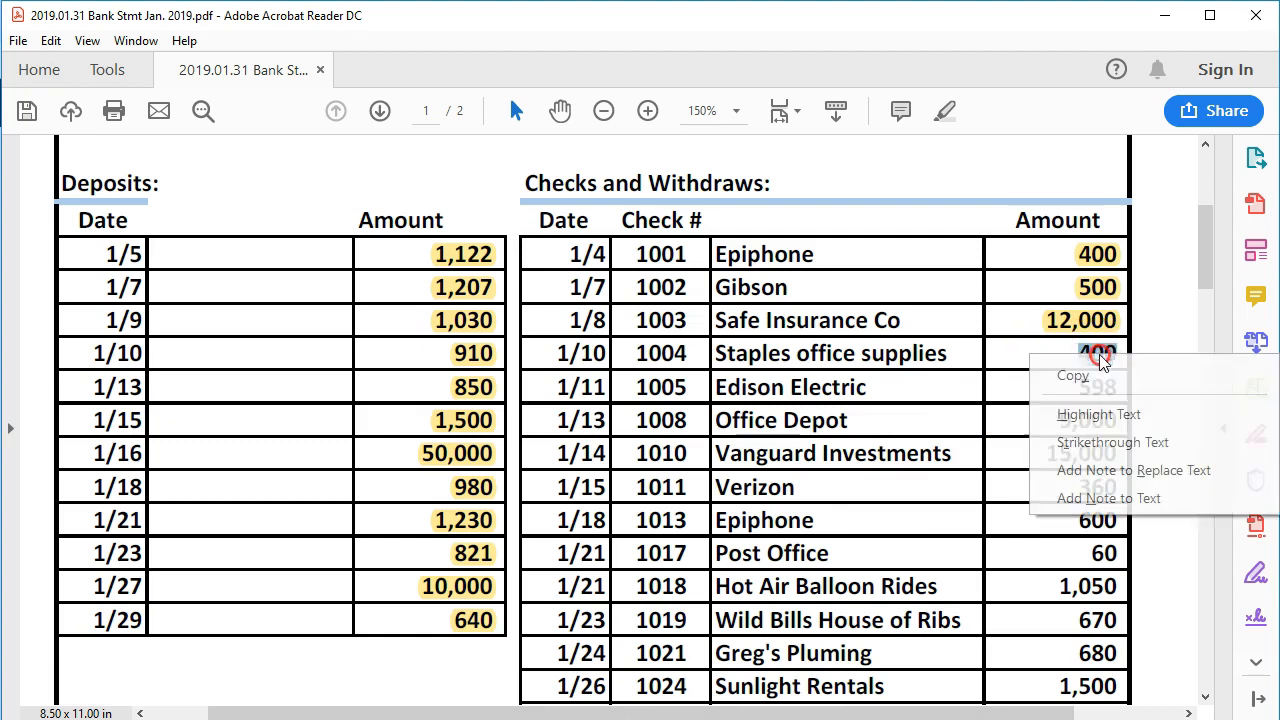
click(1098, 414)
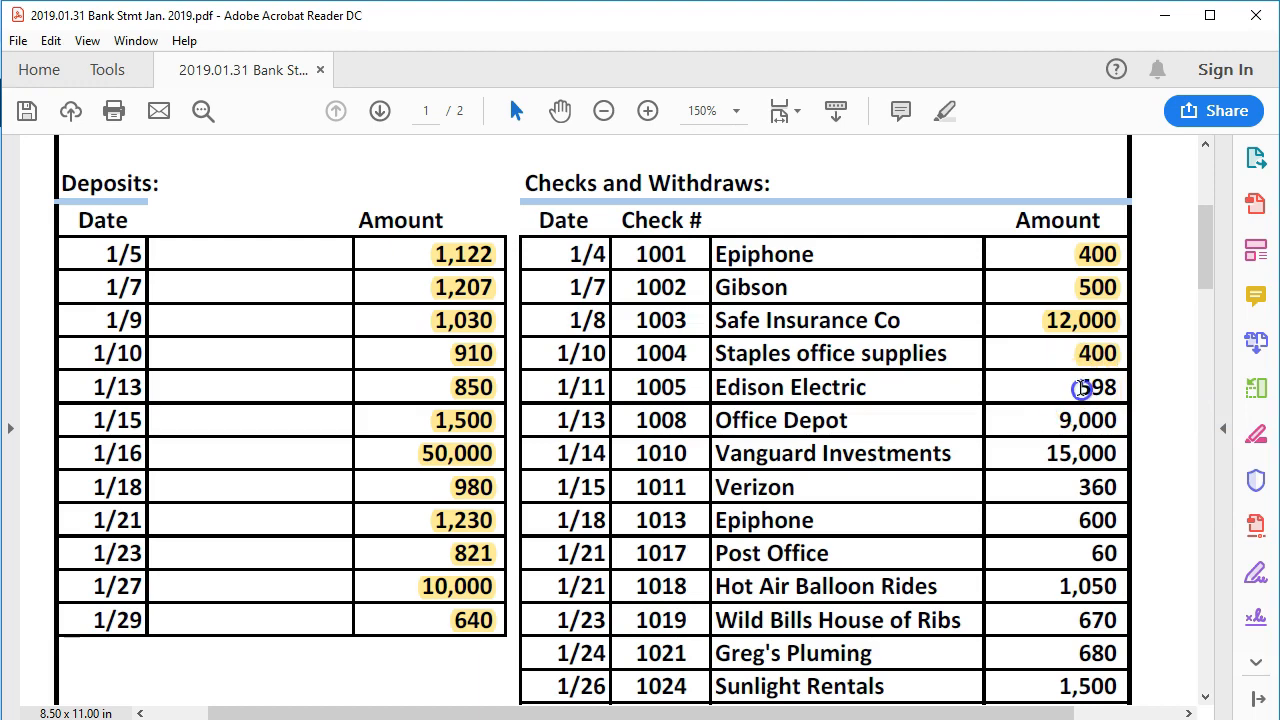
key(alt+Tab)
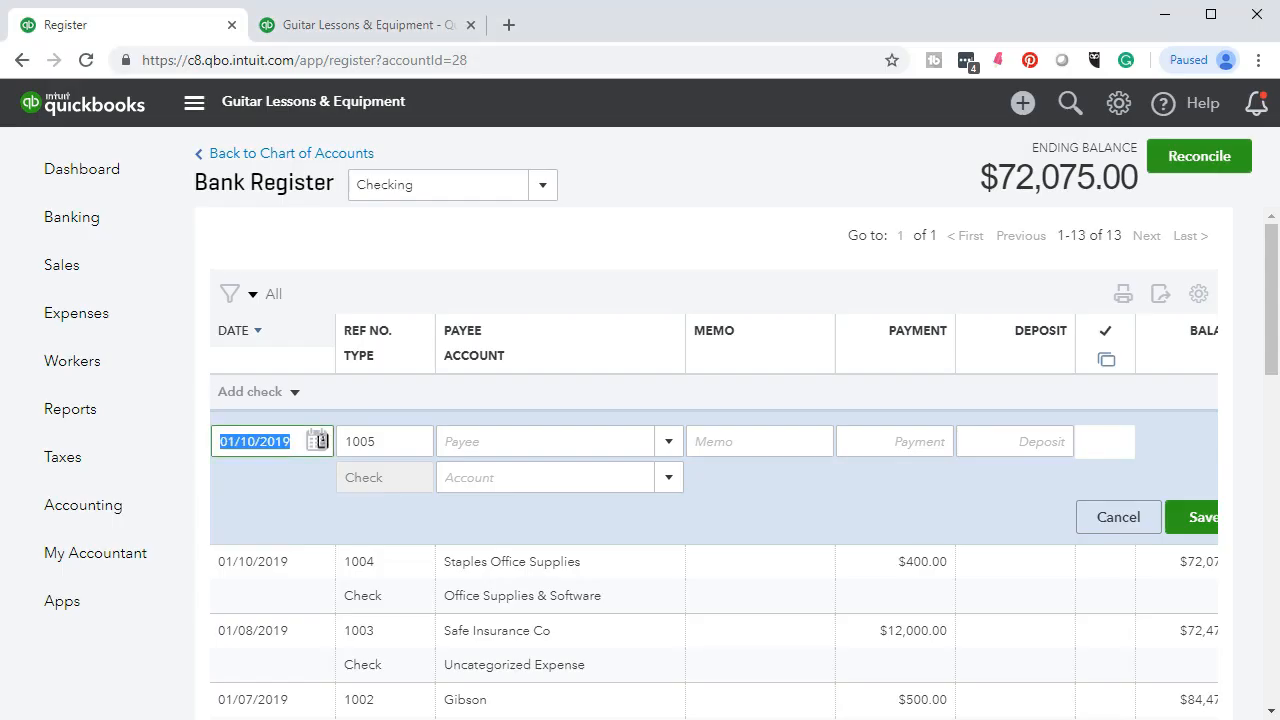
Date check 1005 01/11/2019, enter Edison Electric as its payee and save it as a new vendor.
key(plus)
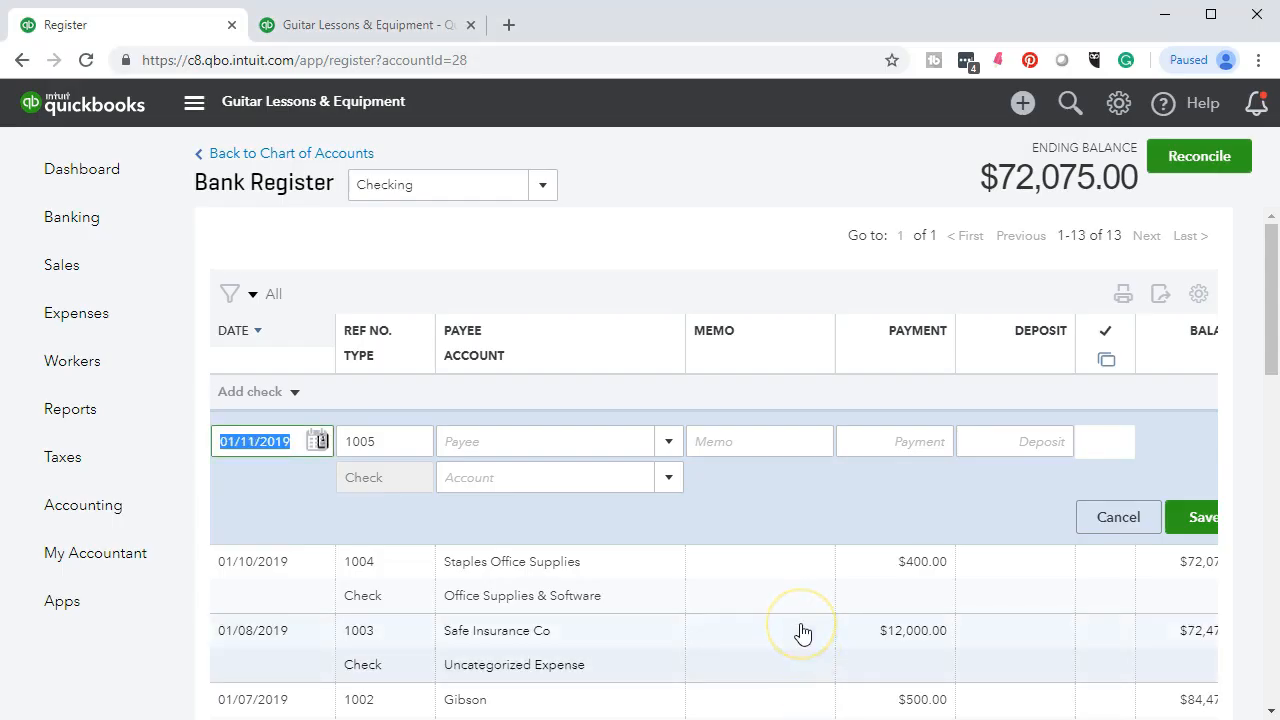
key(Tab)
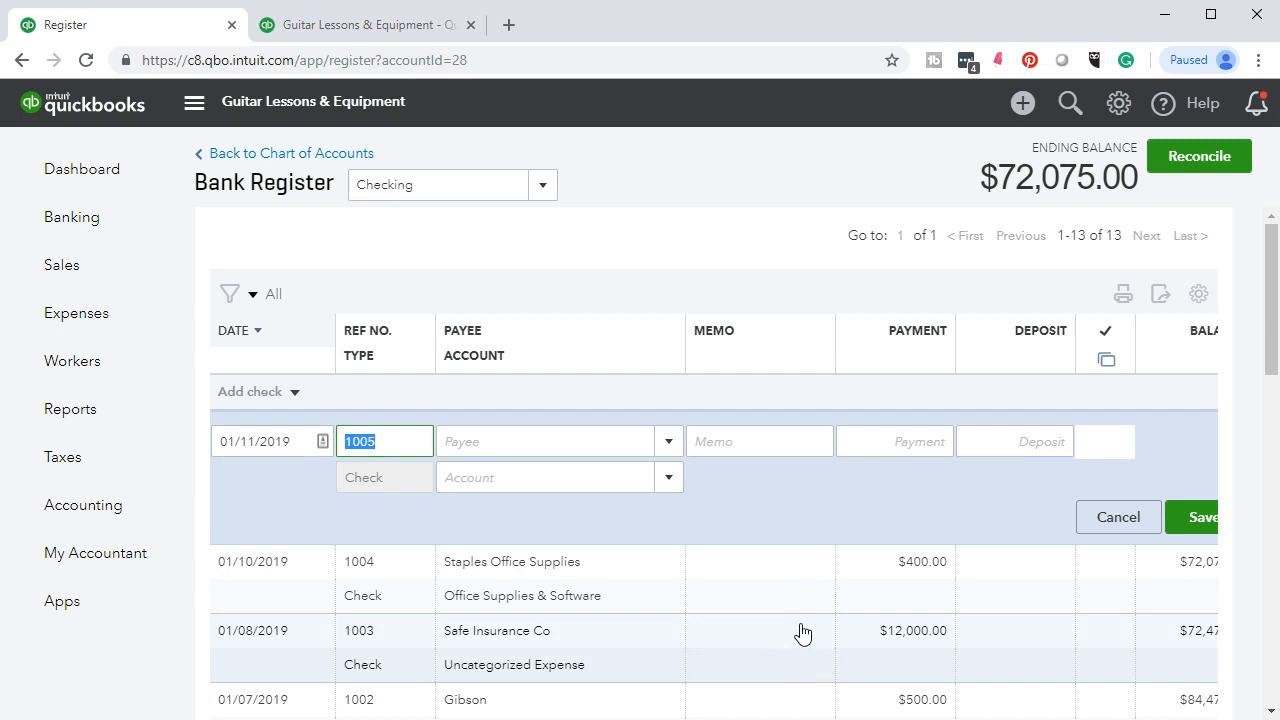
key(Tab)
text(E)
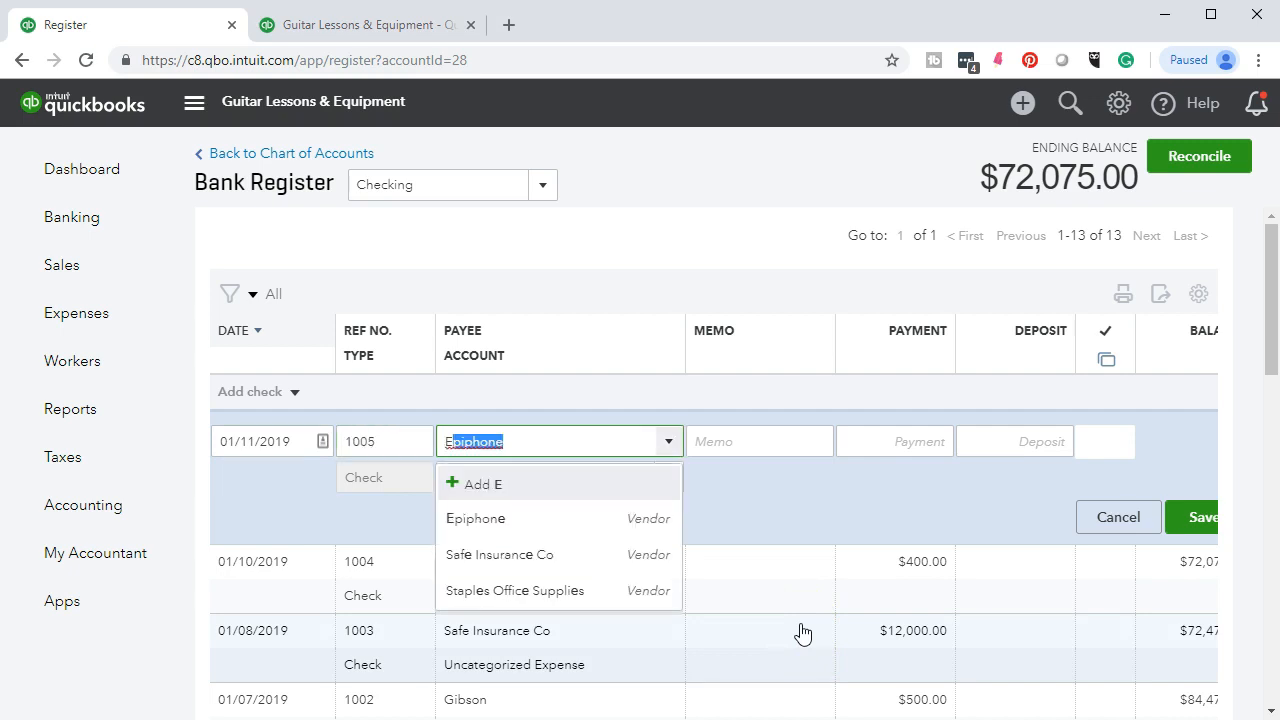
text(dison Electric)
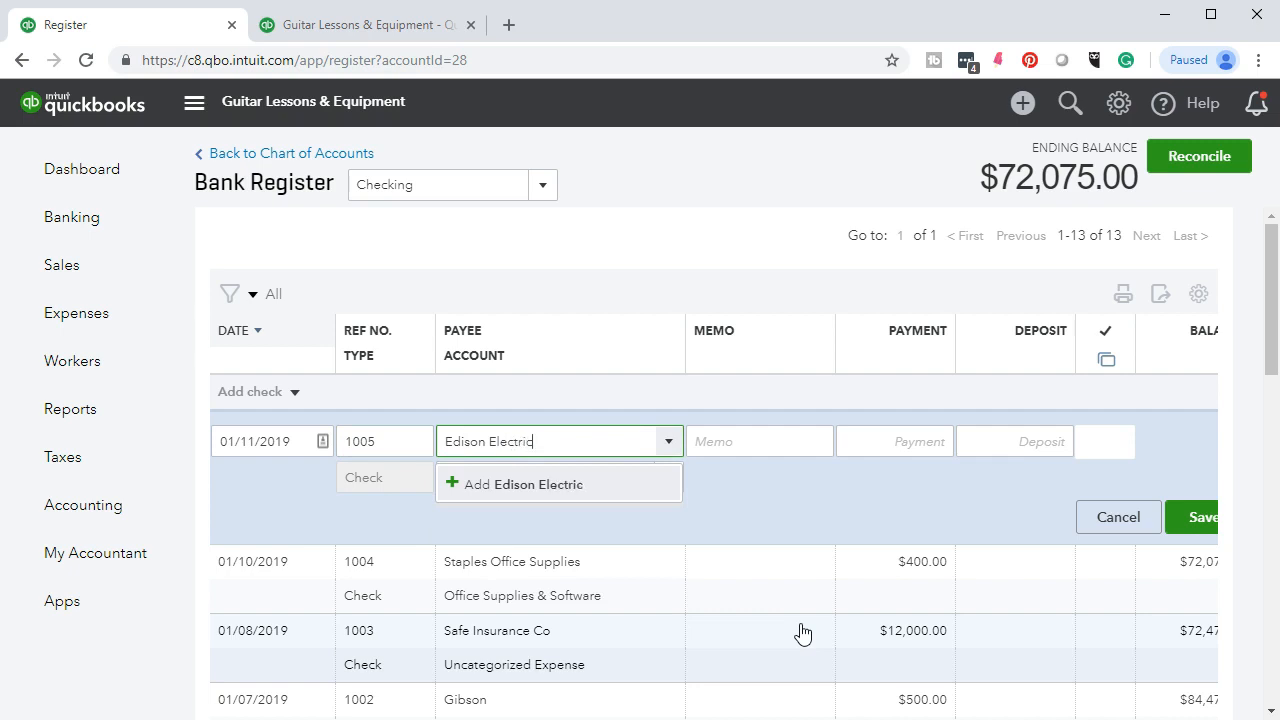
key(Return)
click(728, 303)
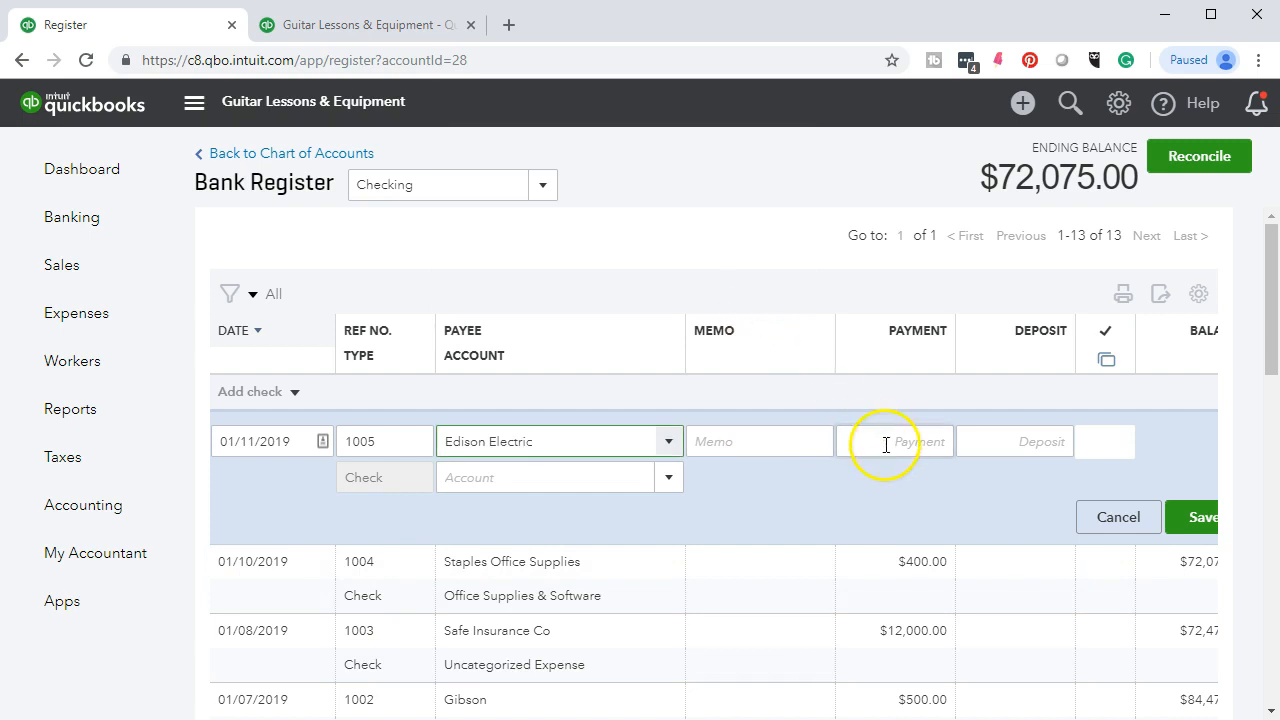
Enter 598 as the payment amount of the Edison Electric check.
click(882, 442)
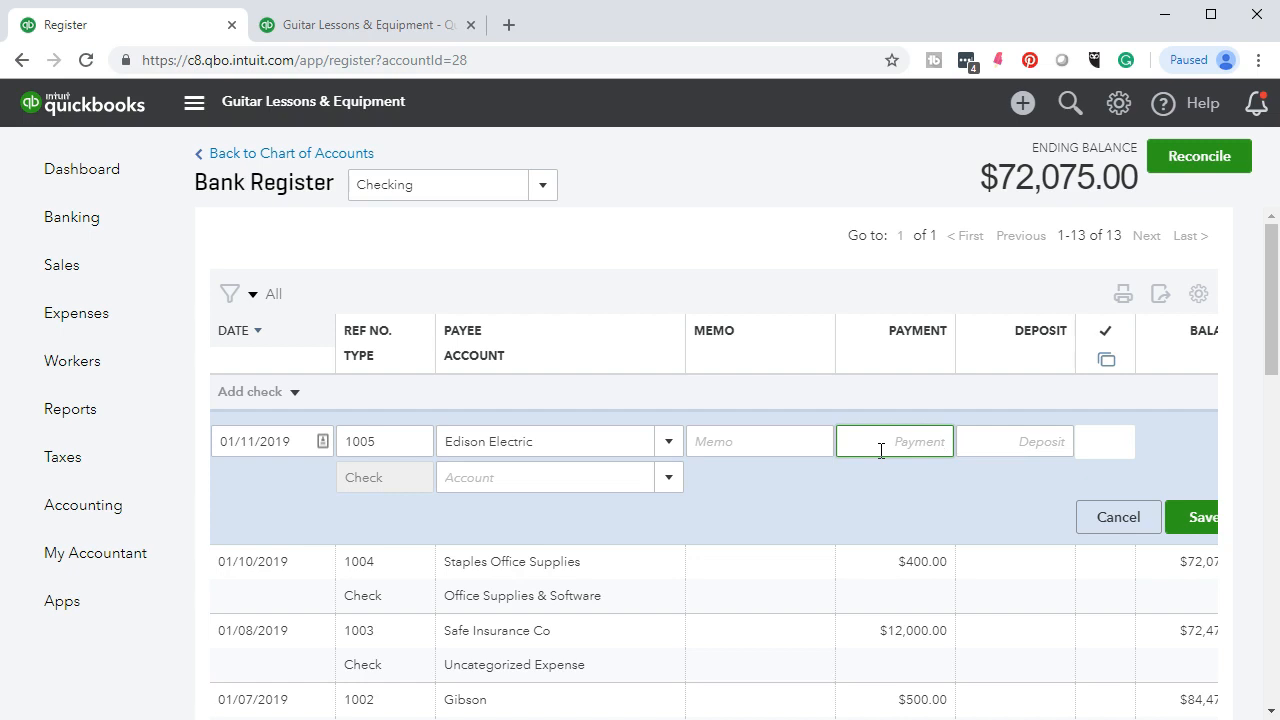
text(598)
key(Tab)
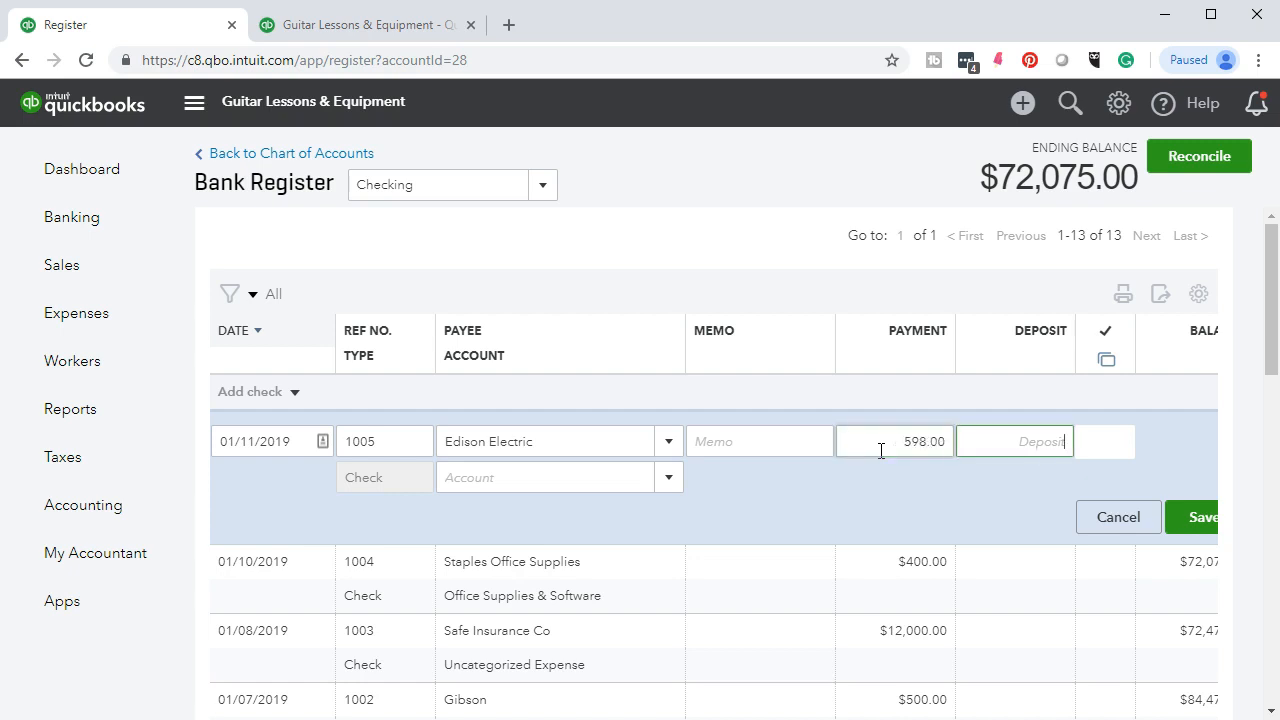
Assign the Edison Electric check to the Utilities expense account and save the transaction.
click(673, 483)
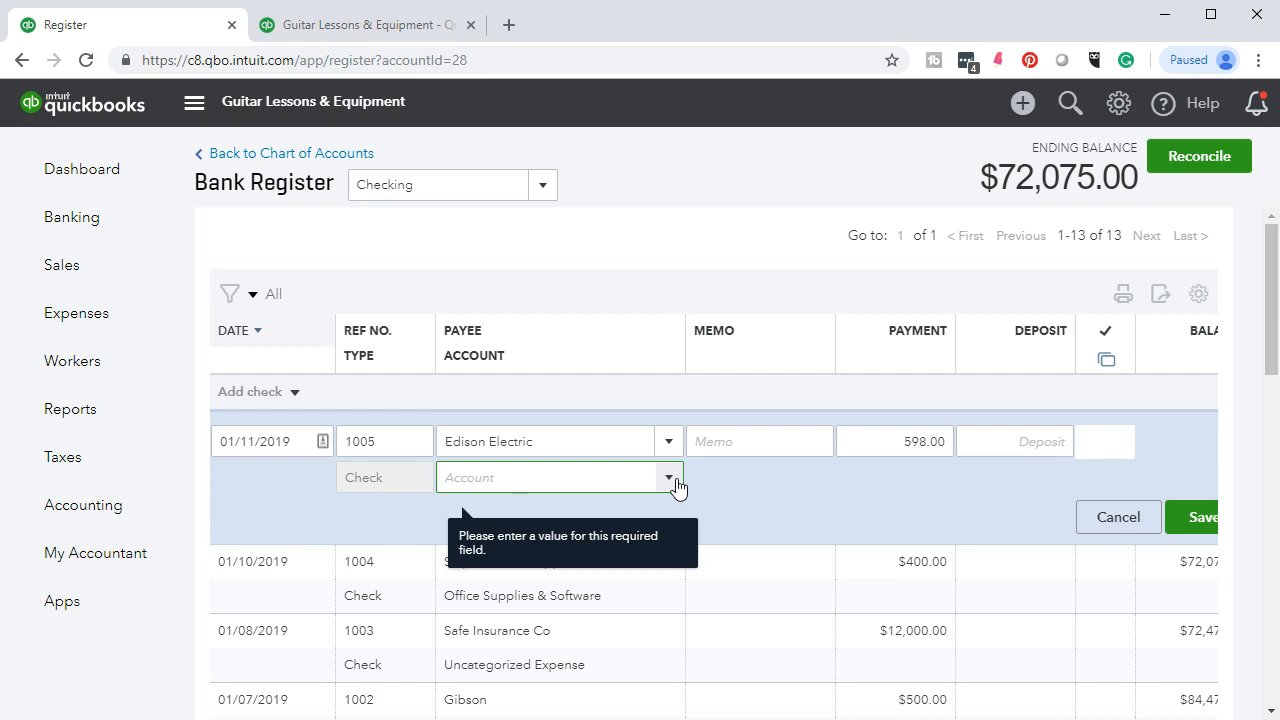
click(676, 483)
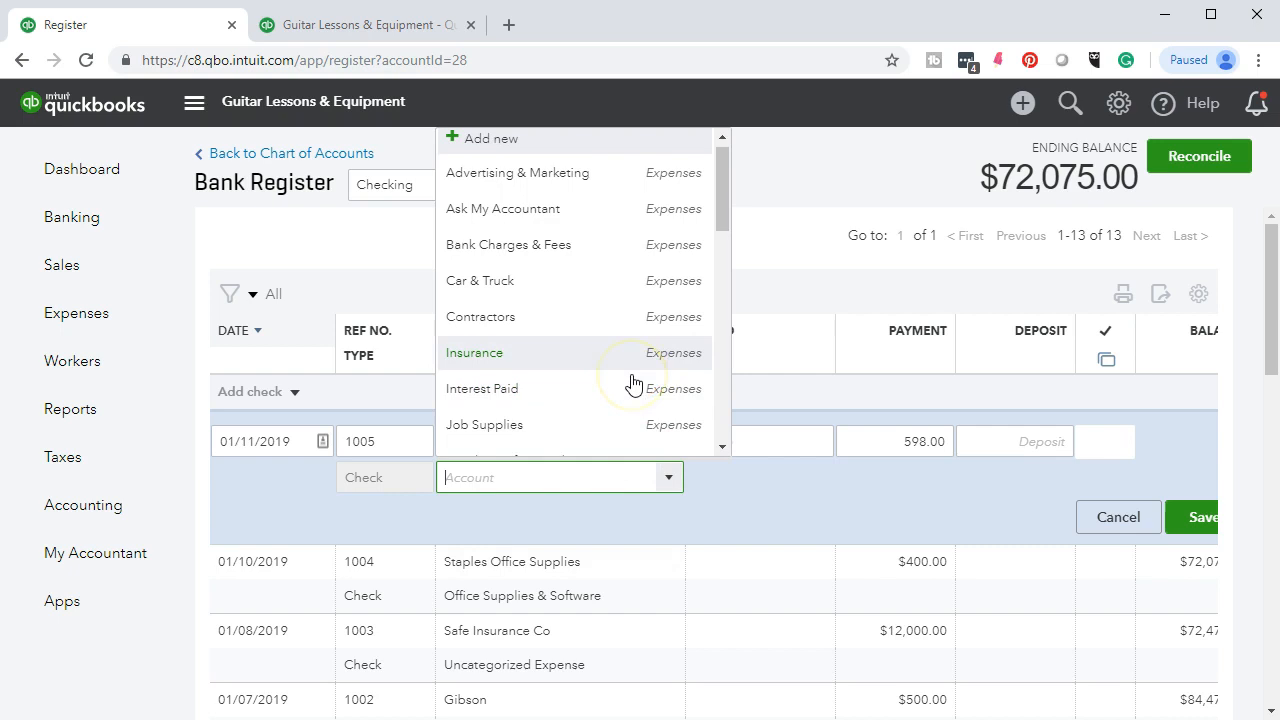
scroll(633, 383, down, 3)
scroll(633, 383, down, 1)
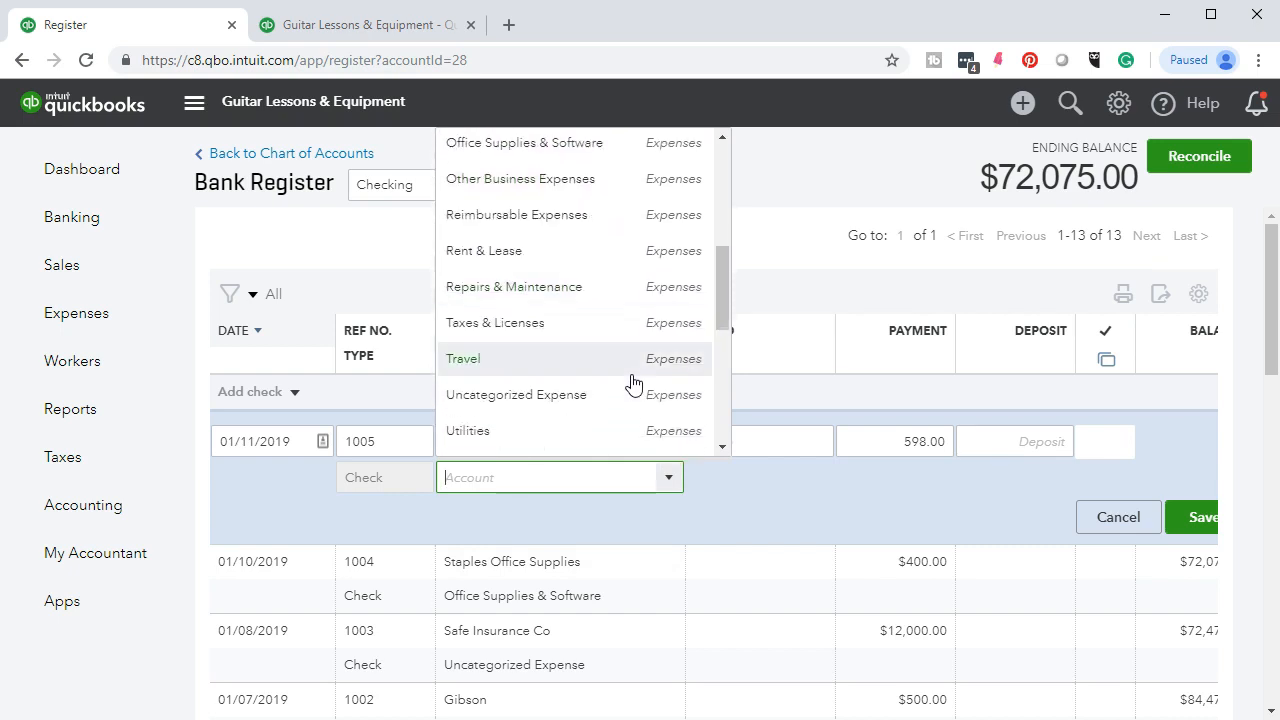
scroll(633, 383, down, 1)
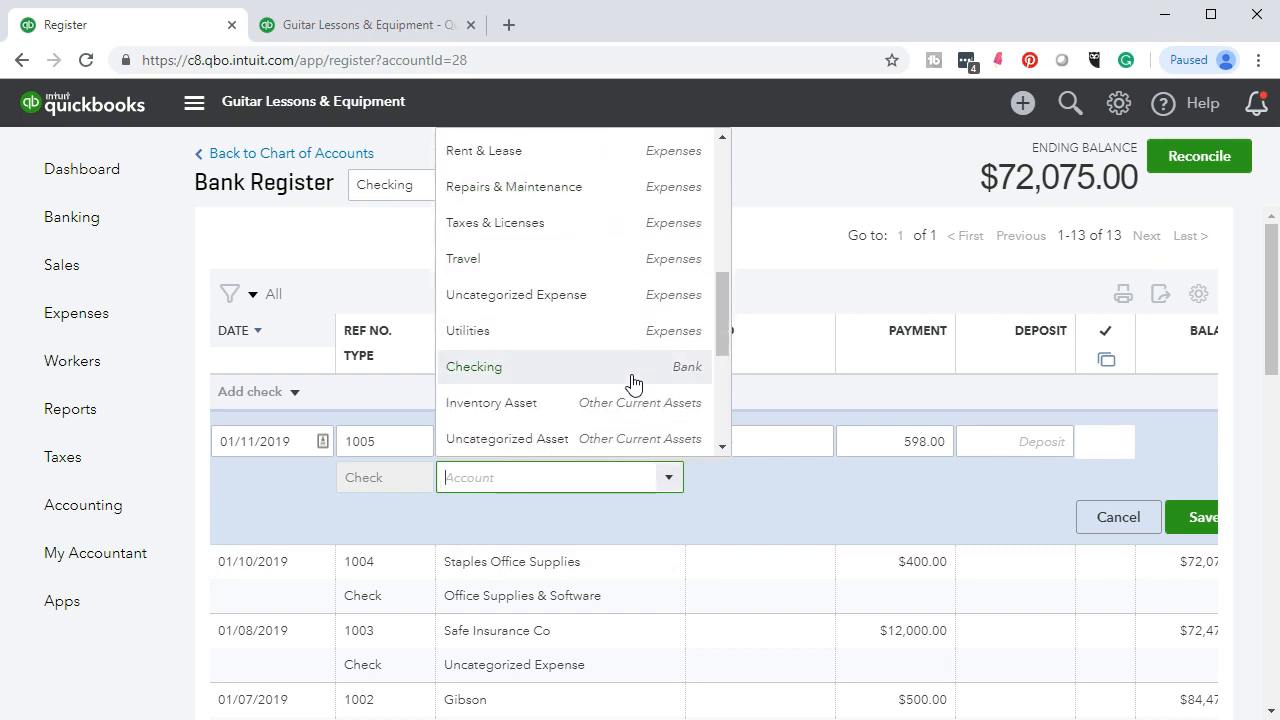
click(550, 340)
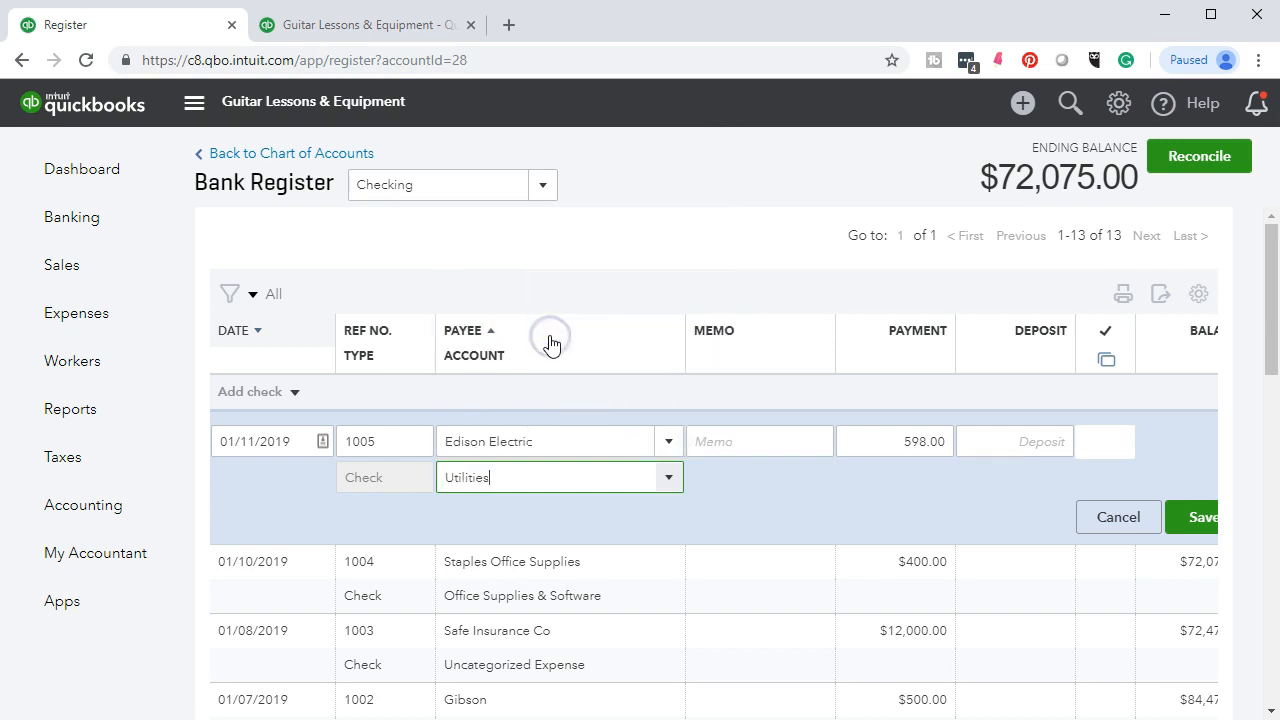
click(1205, 522)
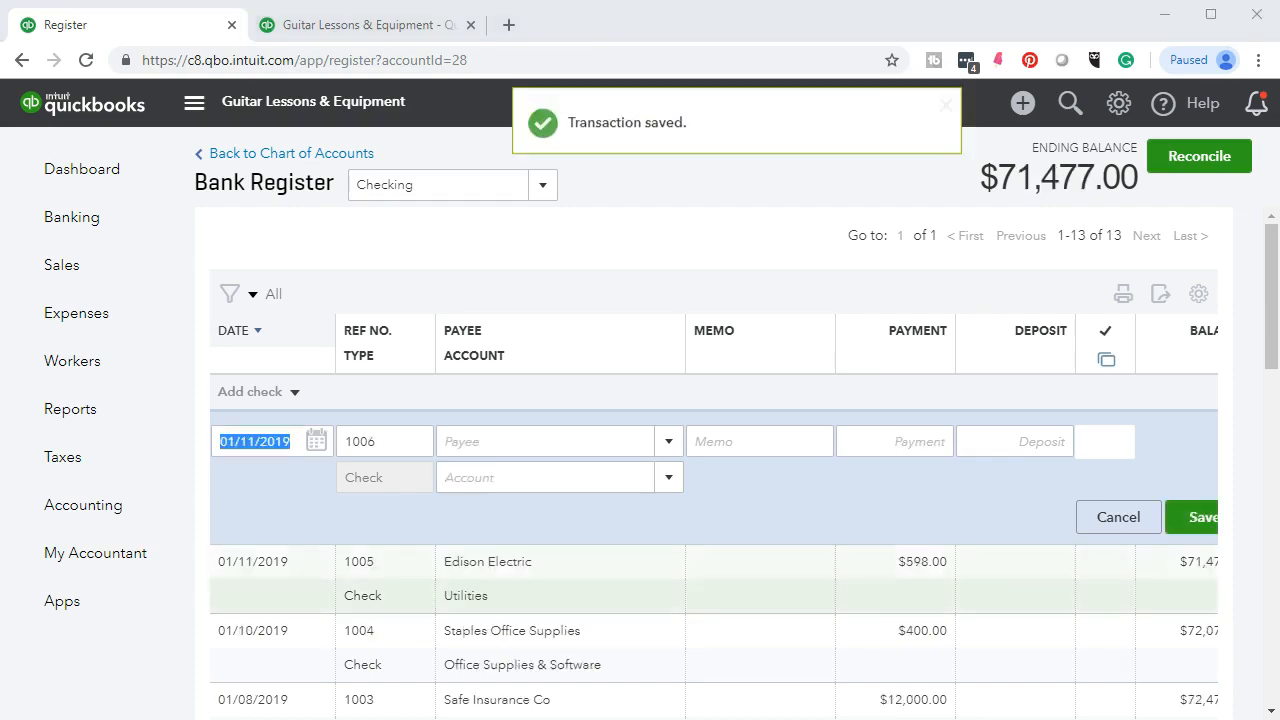
Switch to the bank statement PDF, highlight the 598 amount of the Edison Electric check, and return to the QuickBooks register.
key(alt+Tab)
drag(1066, 382, 1131, 394)
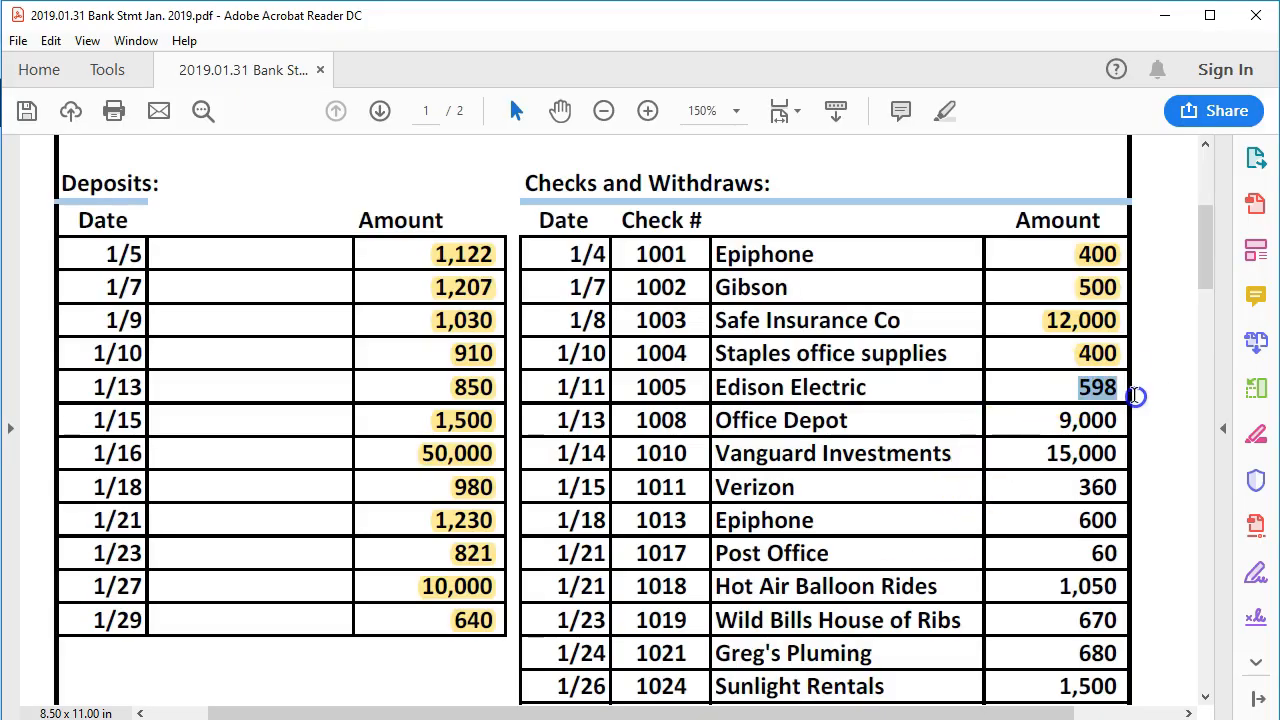
right_click(1130, 393)
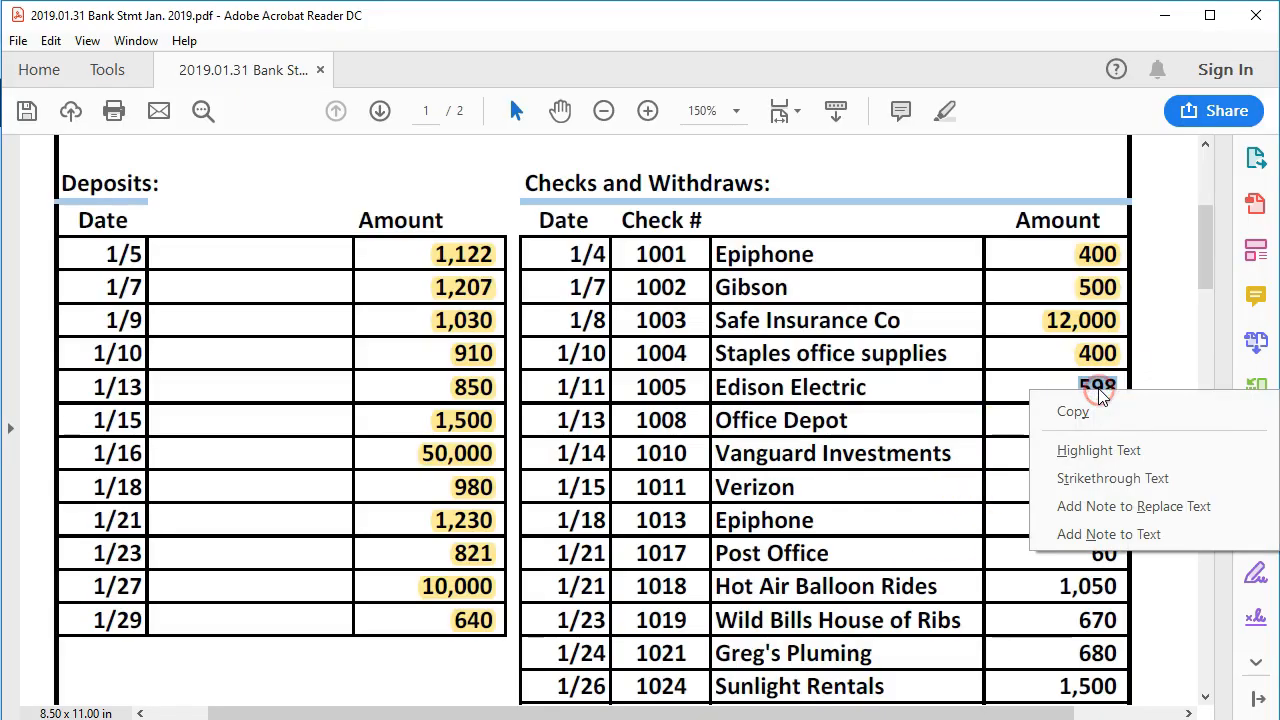
click(1078, 448)
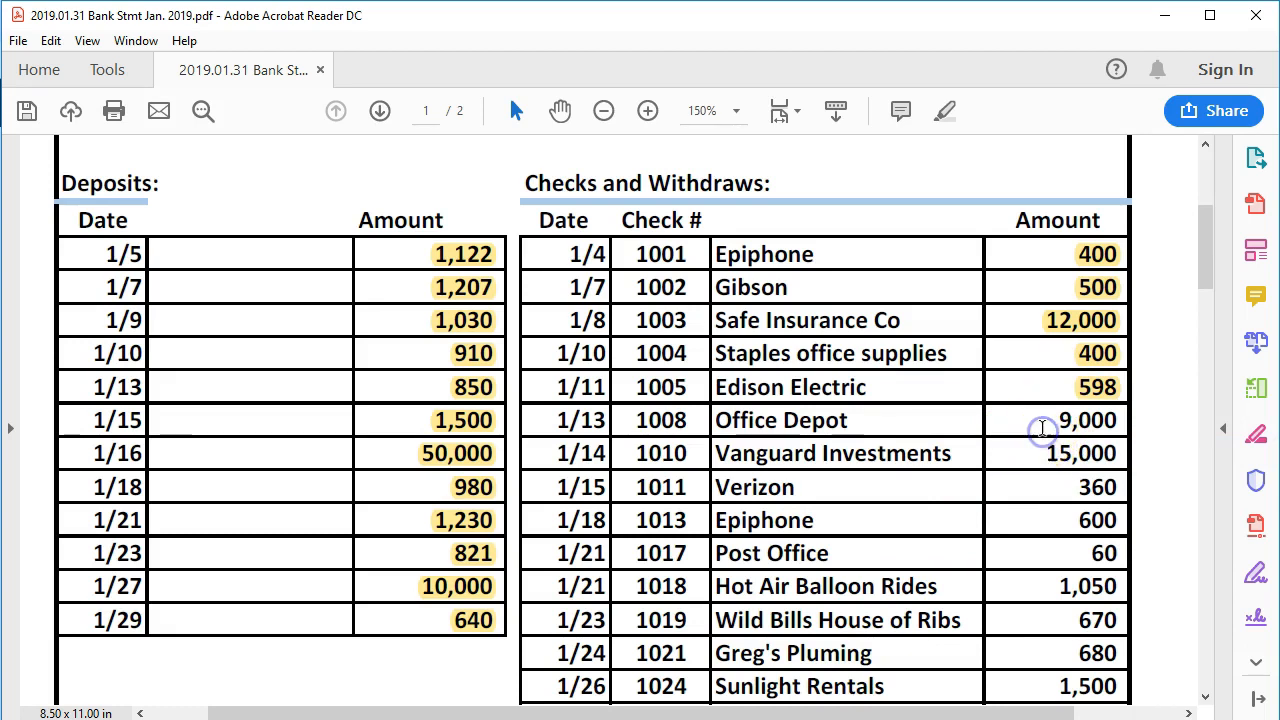
click(1045, 422)
click(924, 513)
click(907, 690)
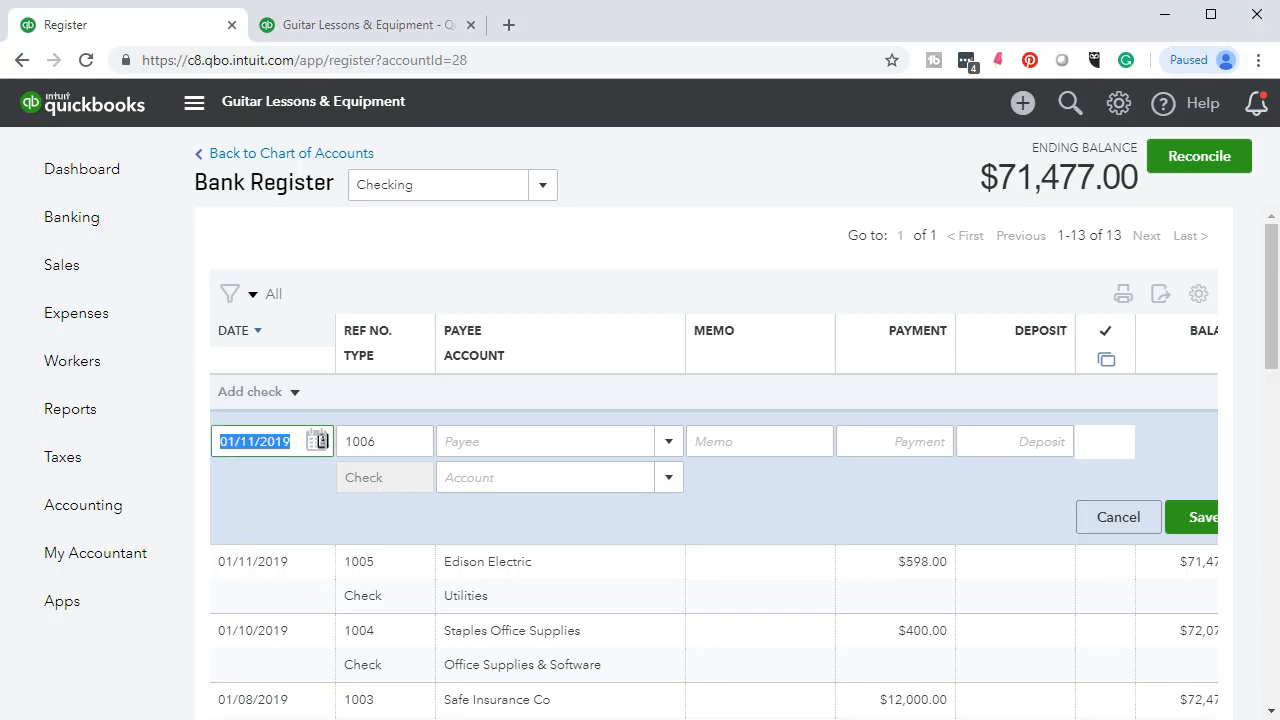
click(861, 719)
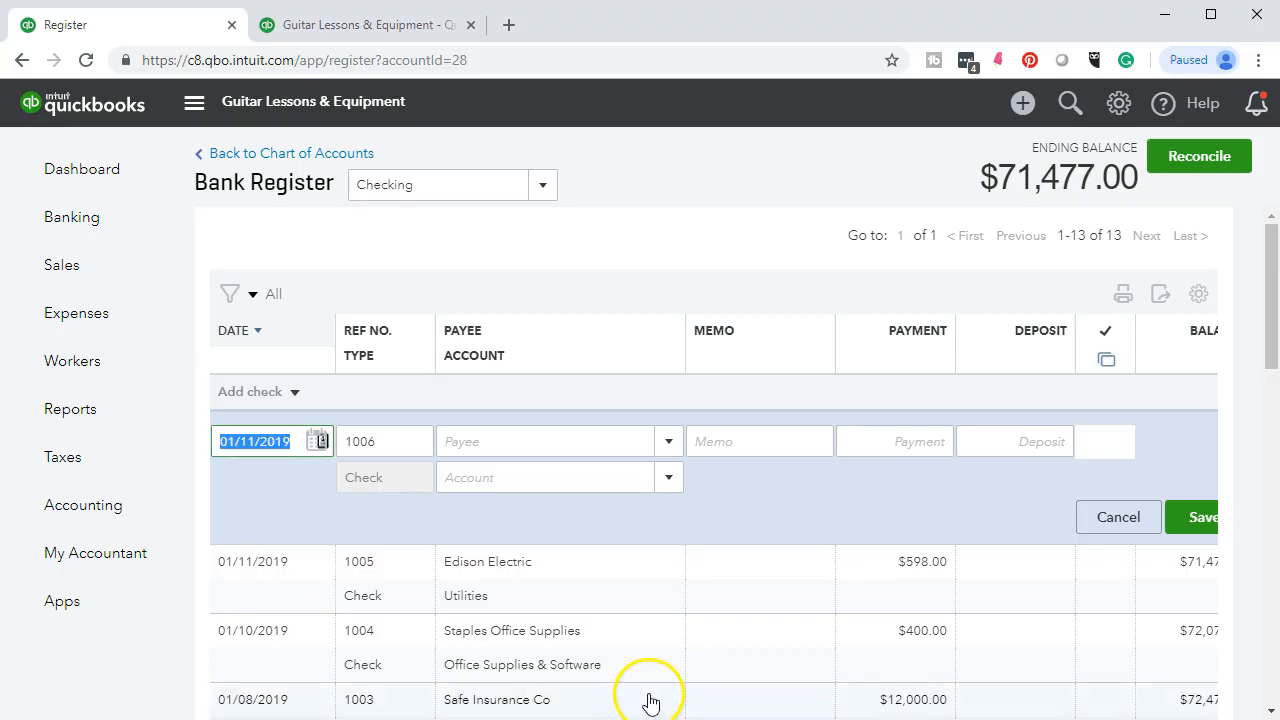
Date the new check 01/13/2019 and set its reference number to 1008.
key(plus)
key(Tab)
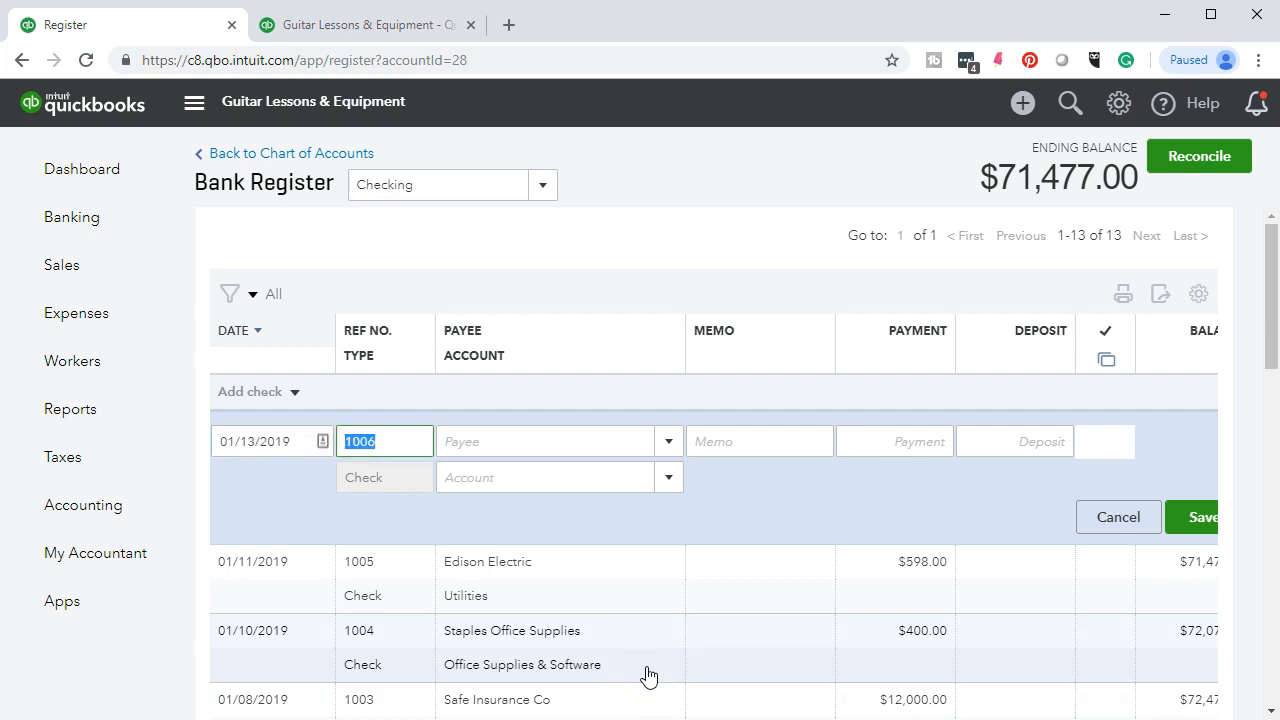
text(+)
key(BackSpace)
text(1008)
key(Tab)
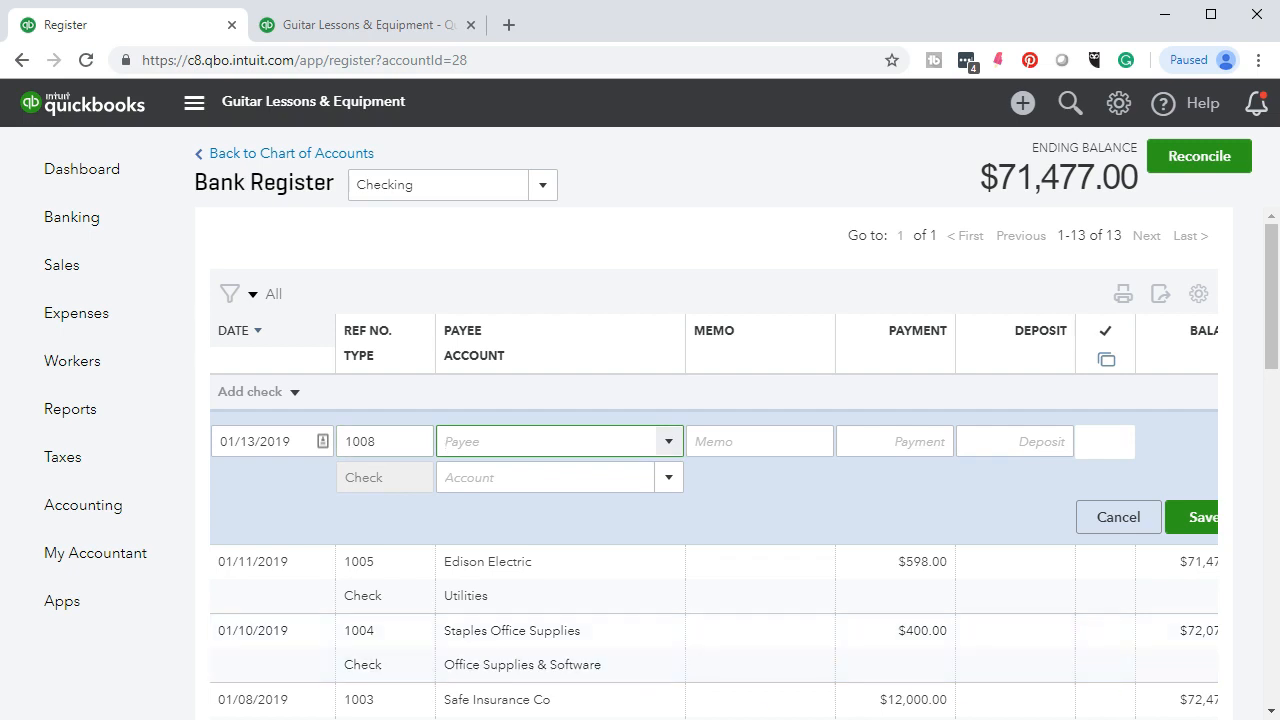
Enter Office Depot as the payee of check 1008 and save it as a new vendor.
text(Offi)
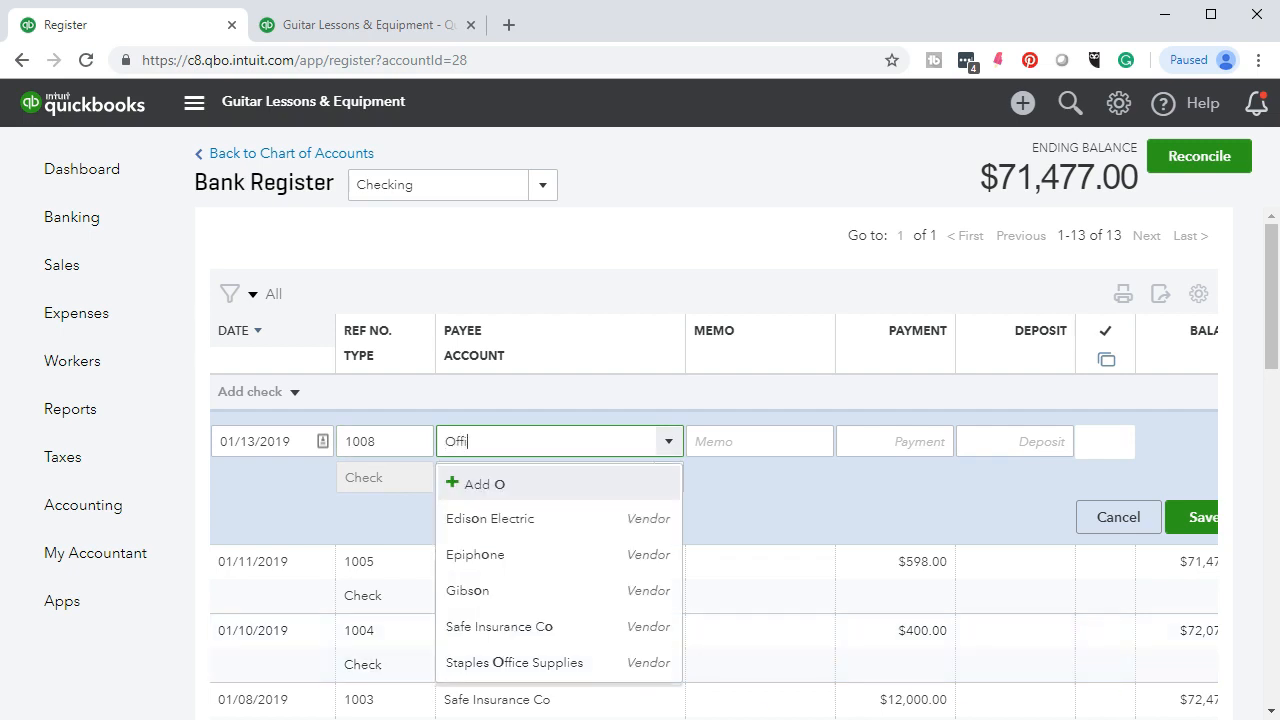
text(ce Depot)
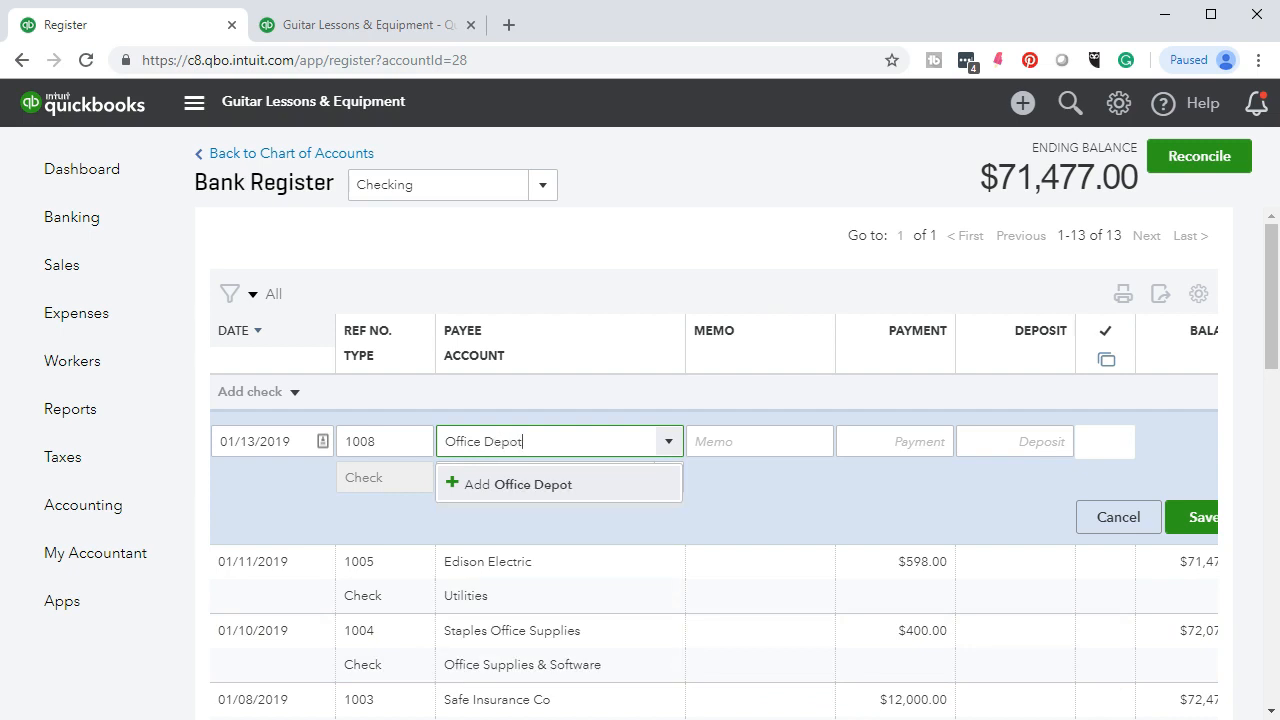
key(Return)
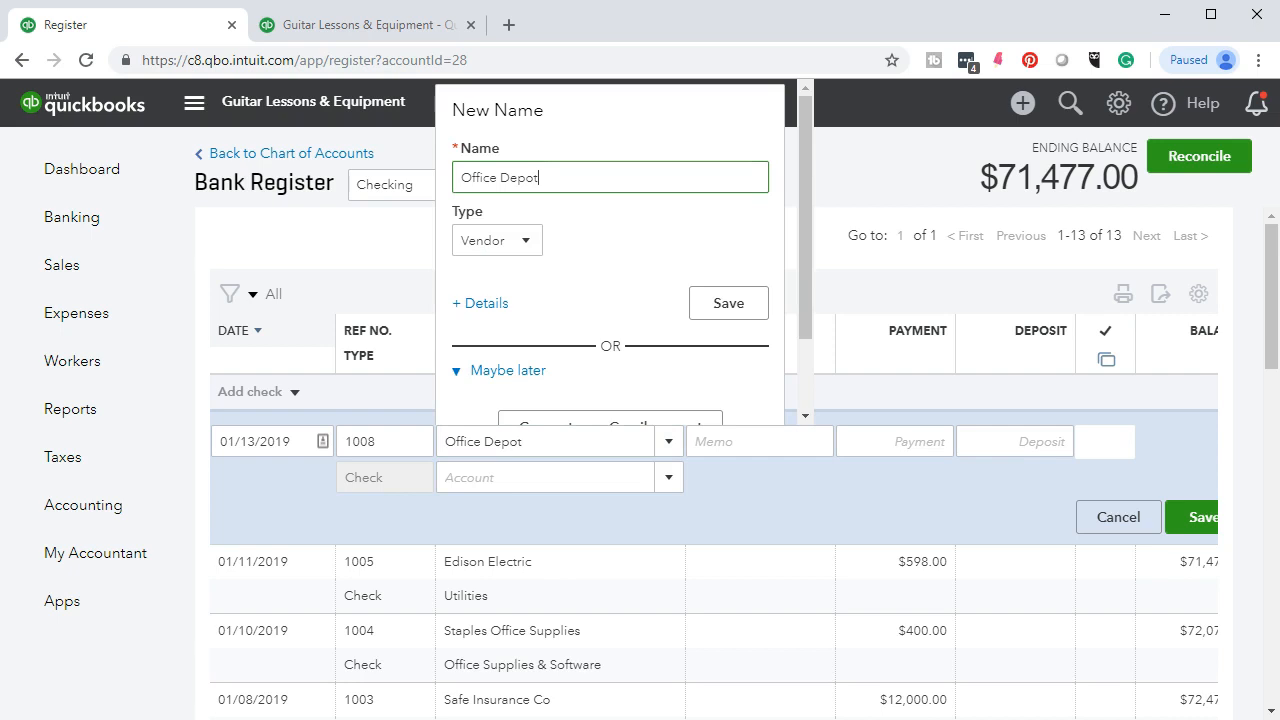
click(740, 304)
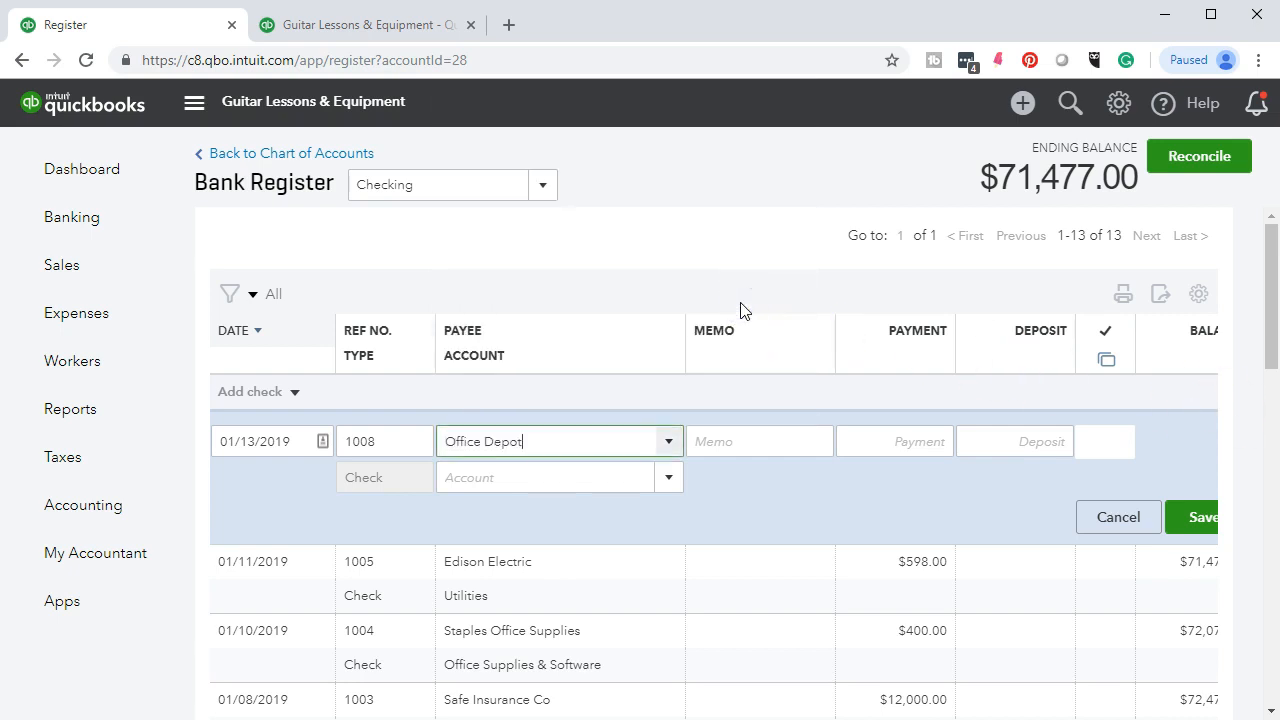
Enter 9,000 as the payment amount of the Office Depot check, leaving the memo empty.
key(Tab)
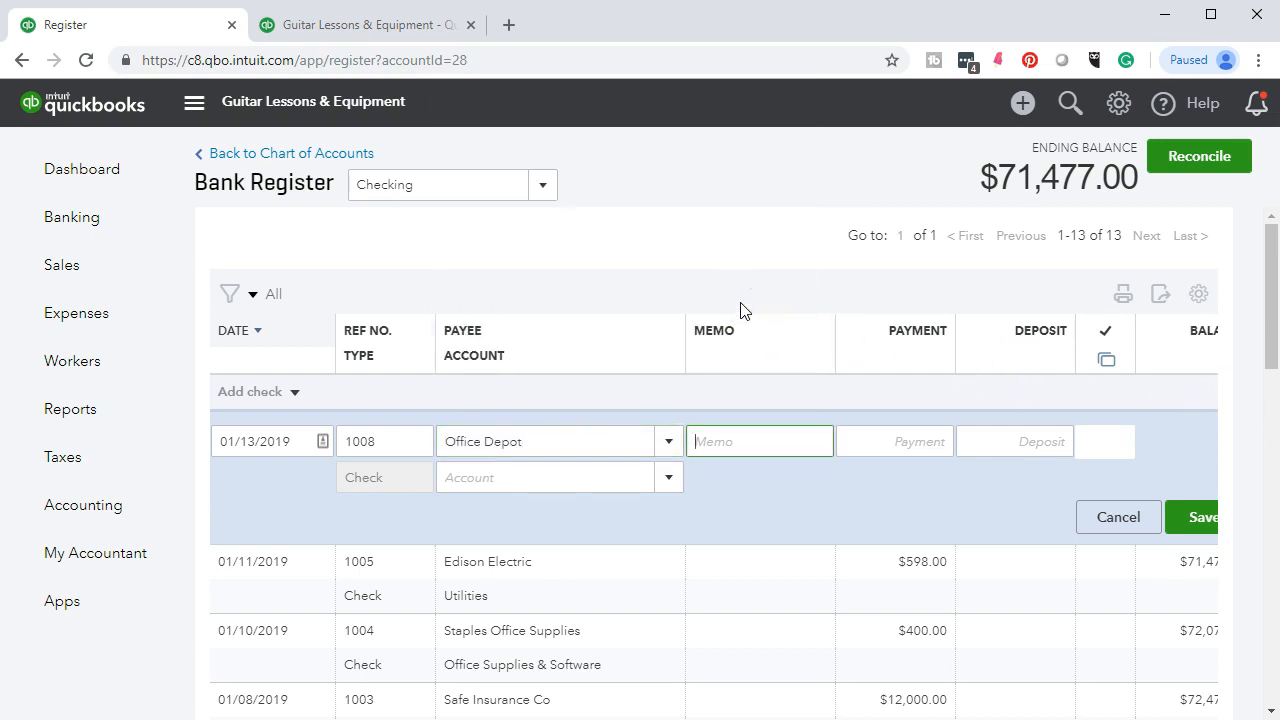
key(Tab)
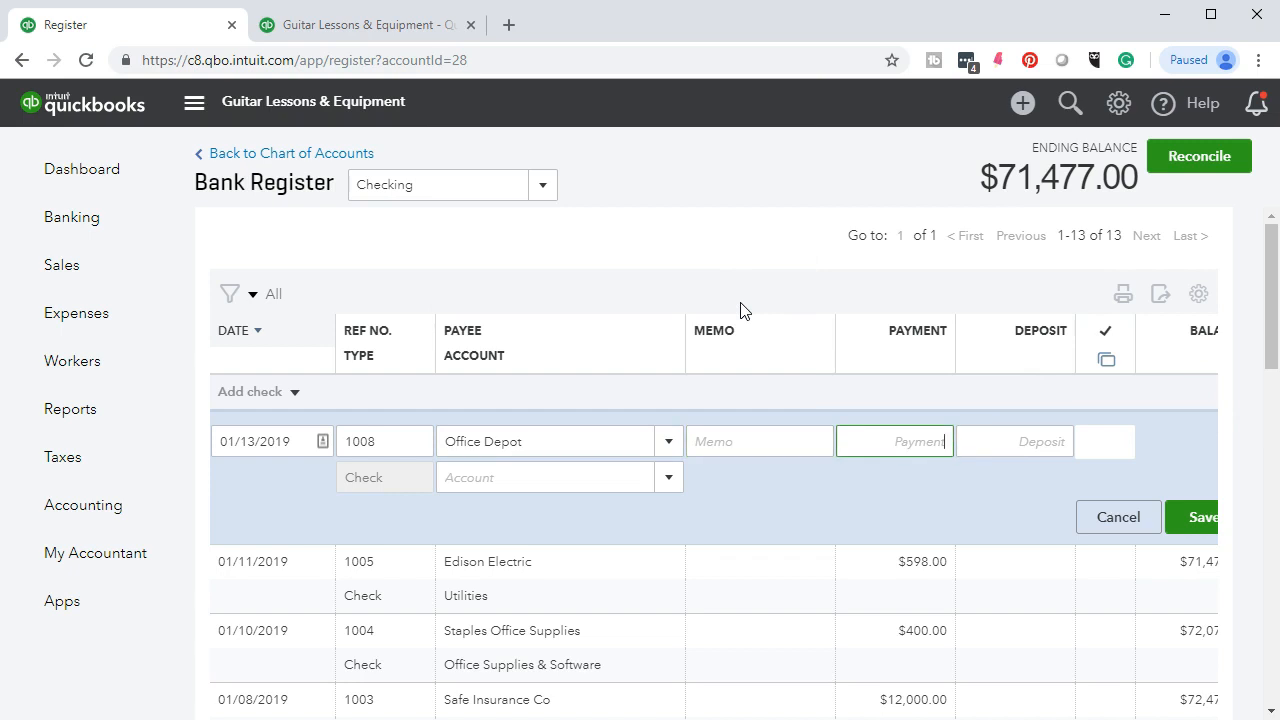
text(9000)
key(Tab)
key(Tab)
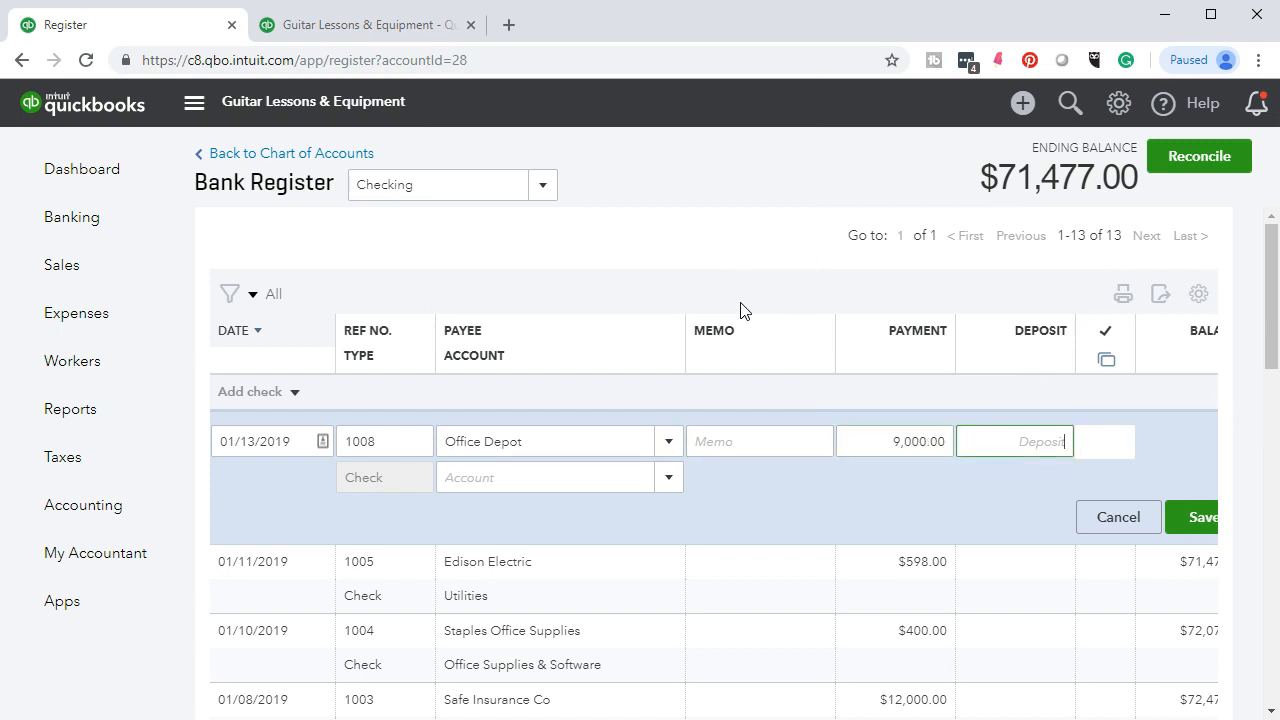
Assign the Office Depot check to the Uncategorized Expense account and save the transaction.
click(632, 474)
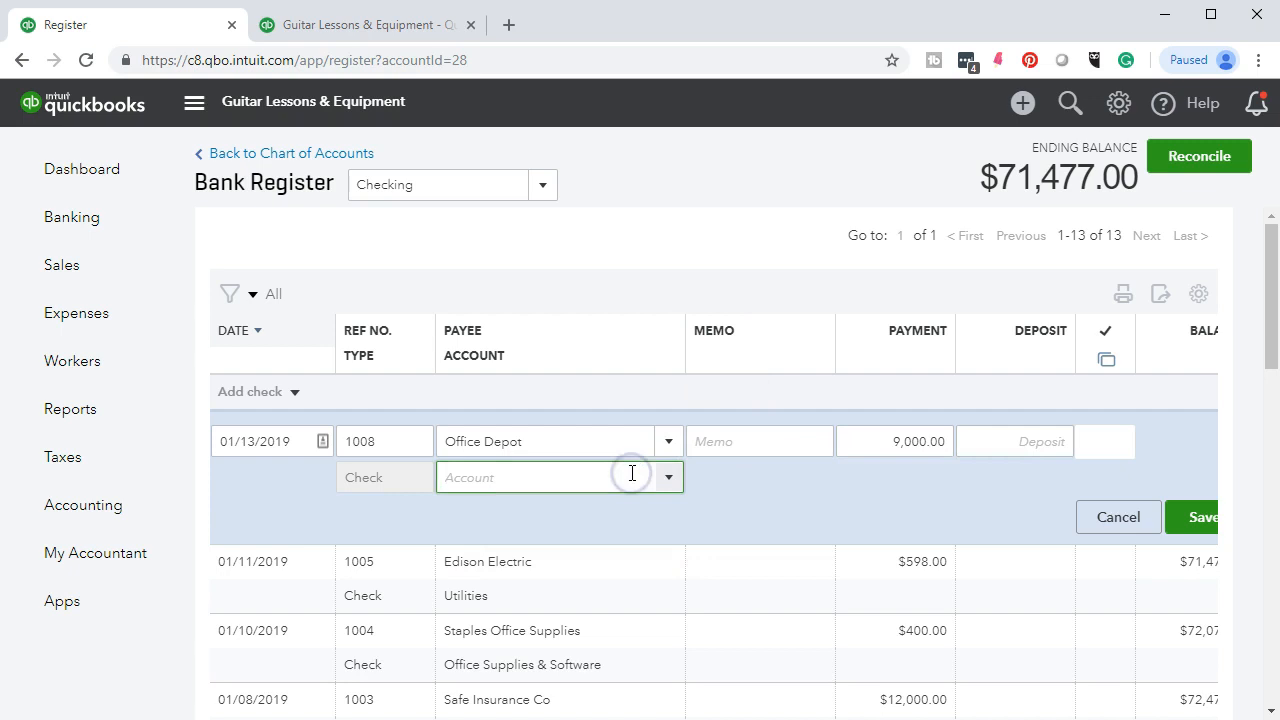
text(Uncategorized Expense)
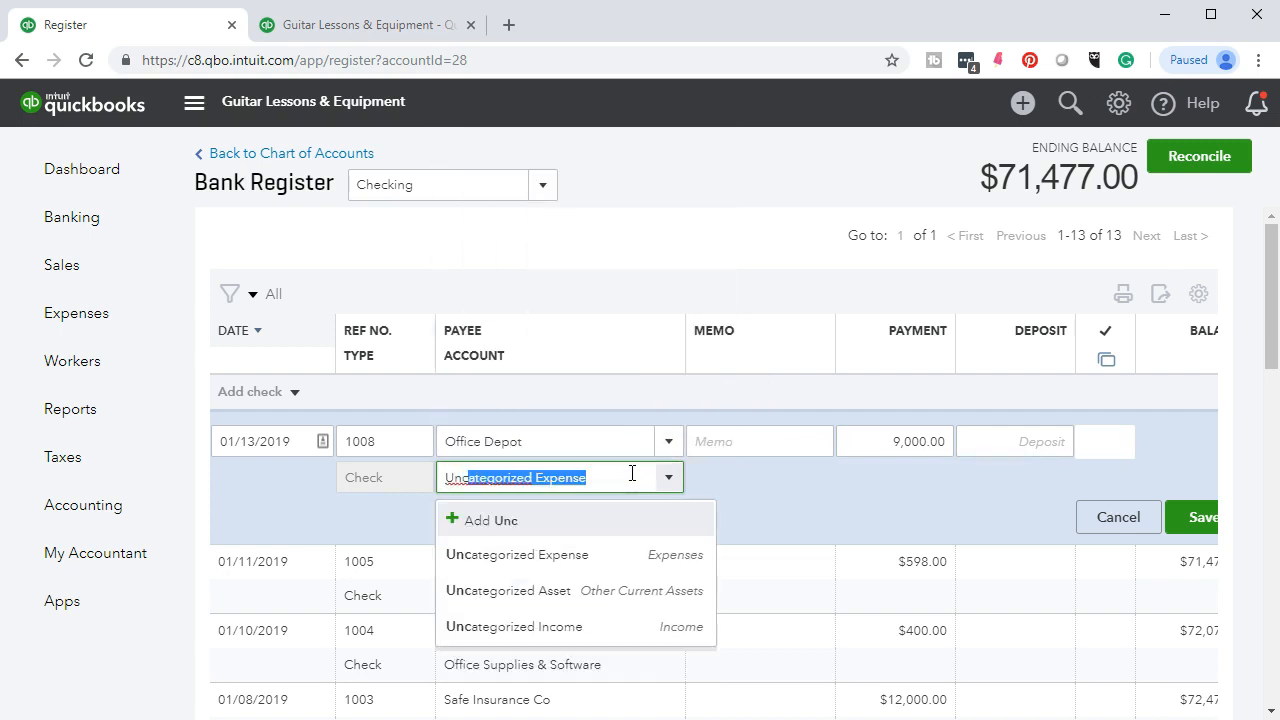
click(574, 555)
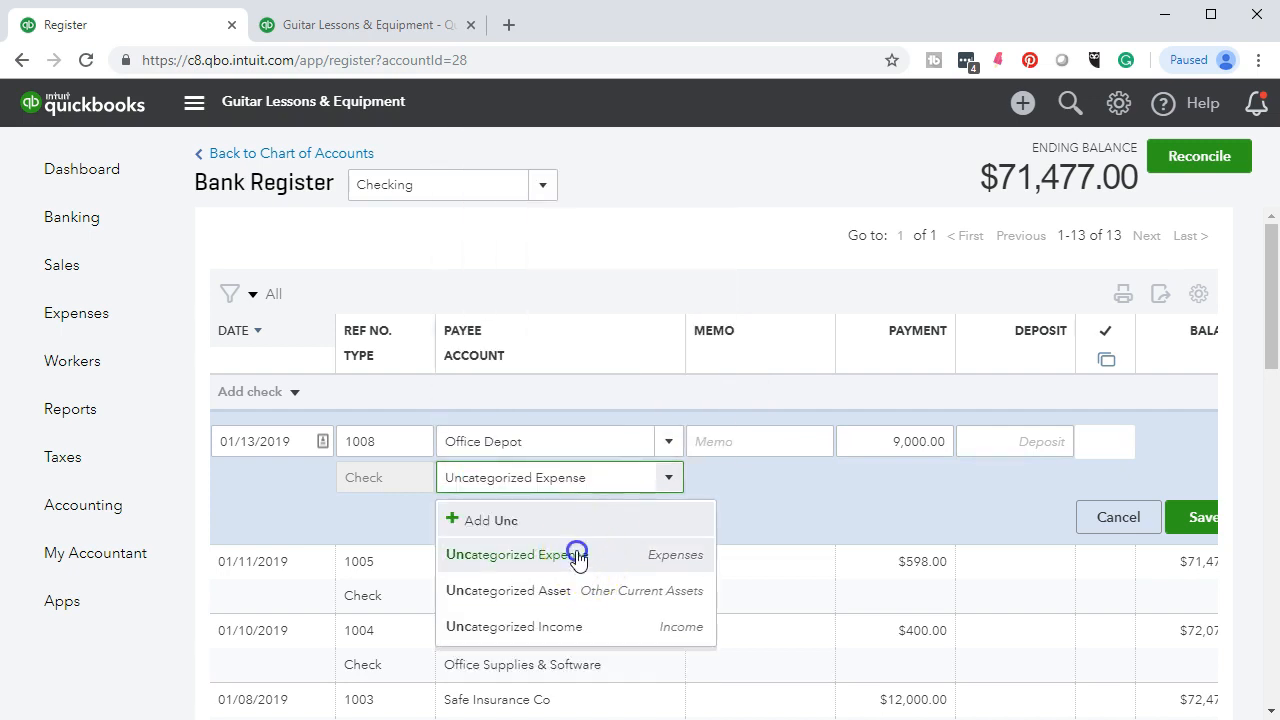
click(1195, 517)
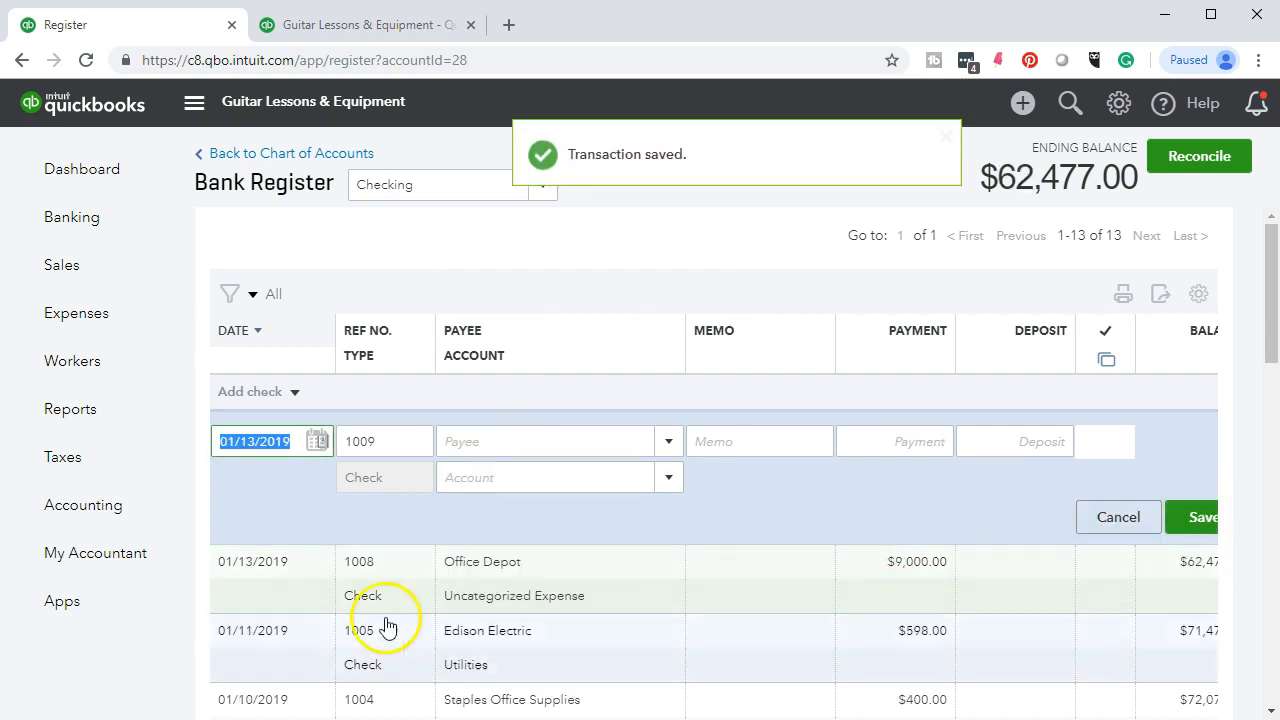
In Word, add the bullet "1/13 Office Depot 9,000. What was this for. Seems high for office supplies. Was it equipment?" and save the document.
key(alt+Tab)
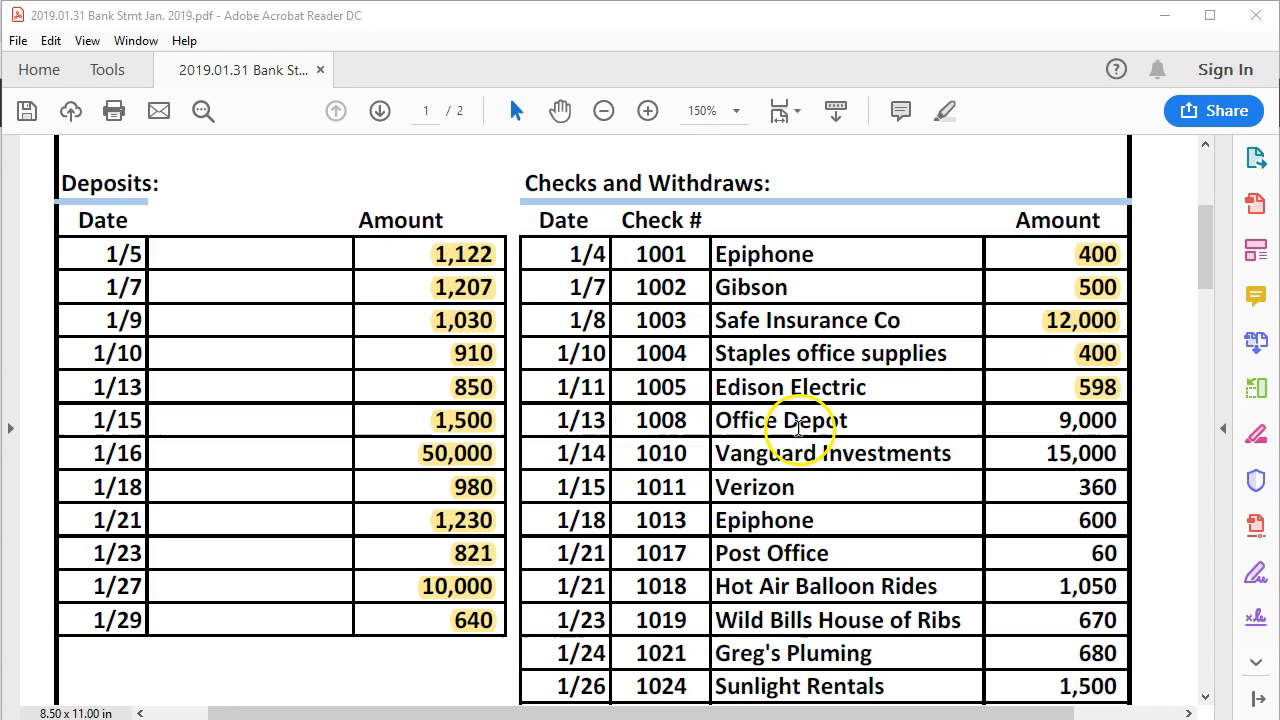
key(alt+Tab)
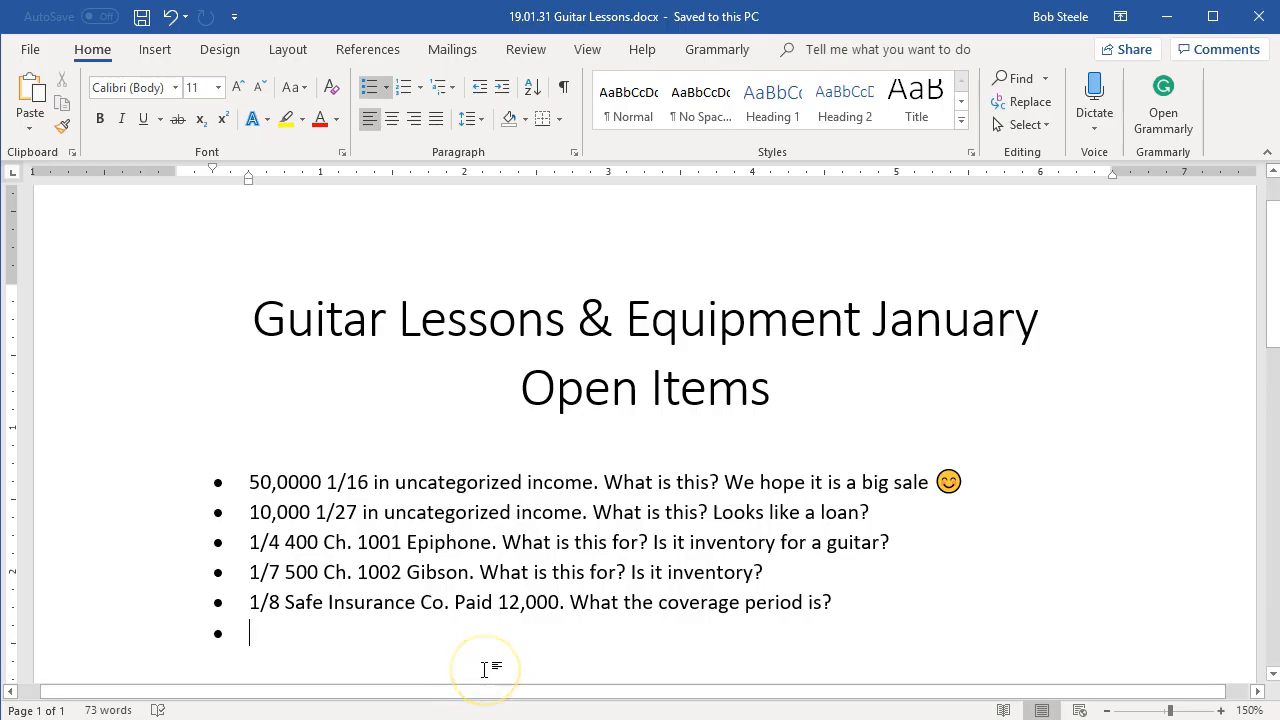
text(1/13)
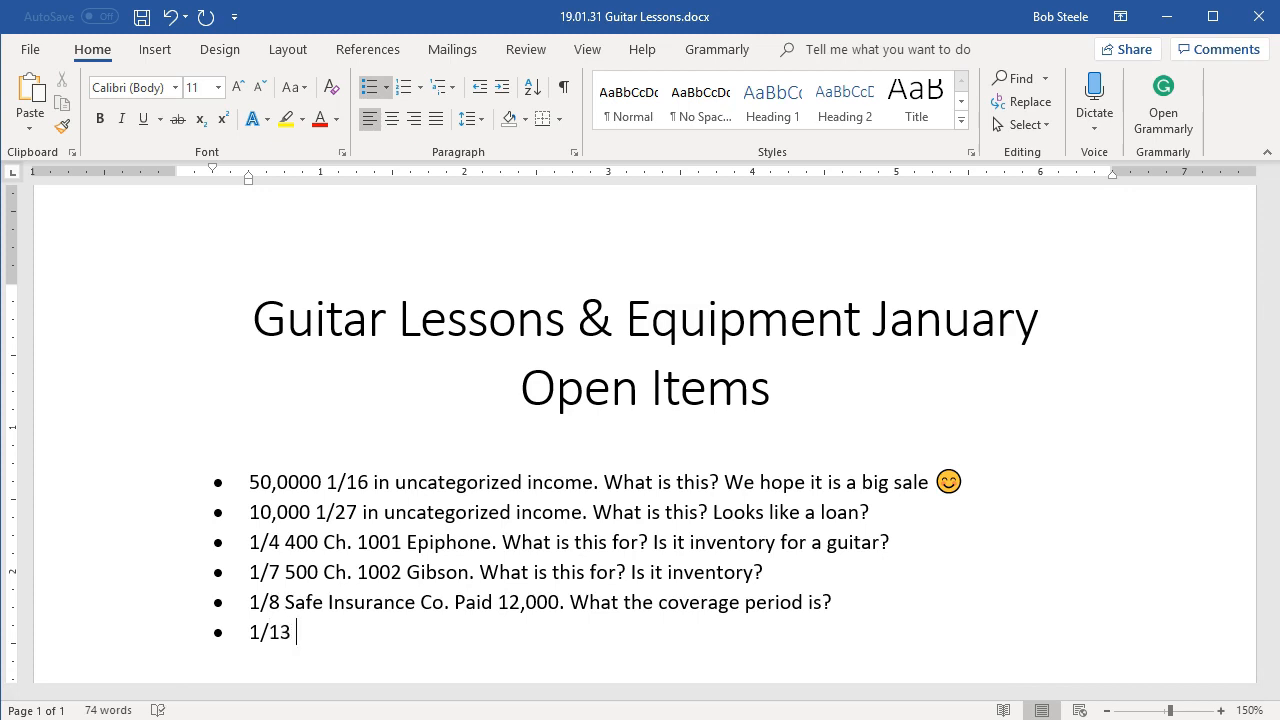
text( Office Doepot.)
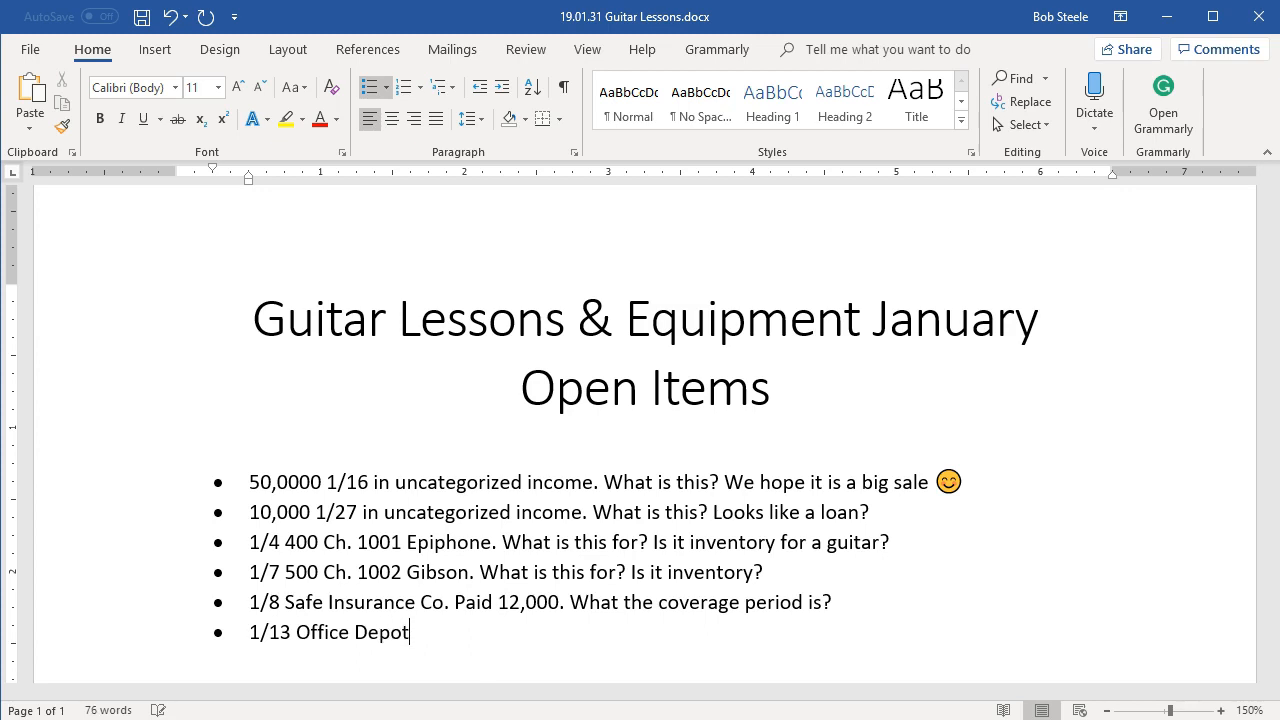
key(BackSpace)
key(BackSpace)
text(9,000. Wh)
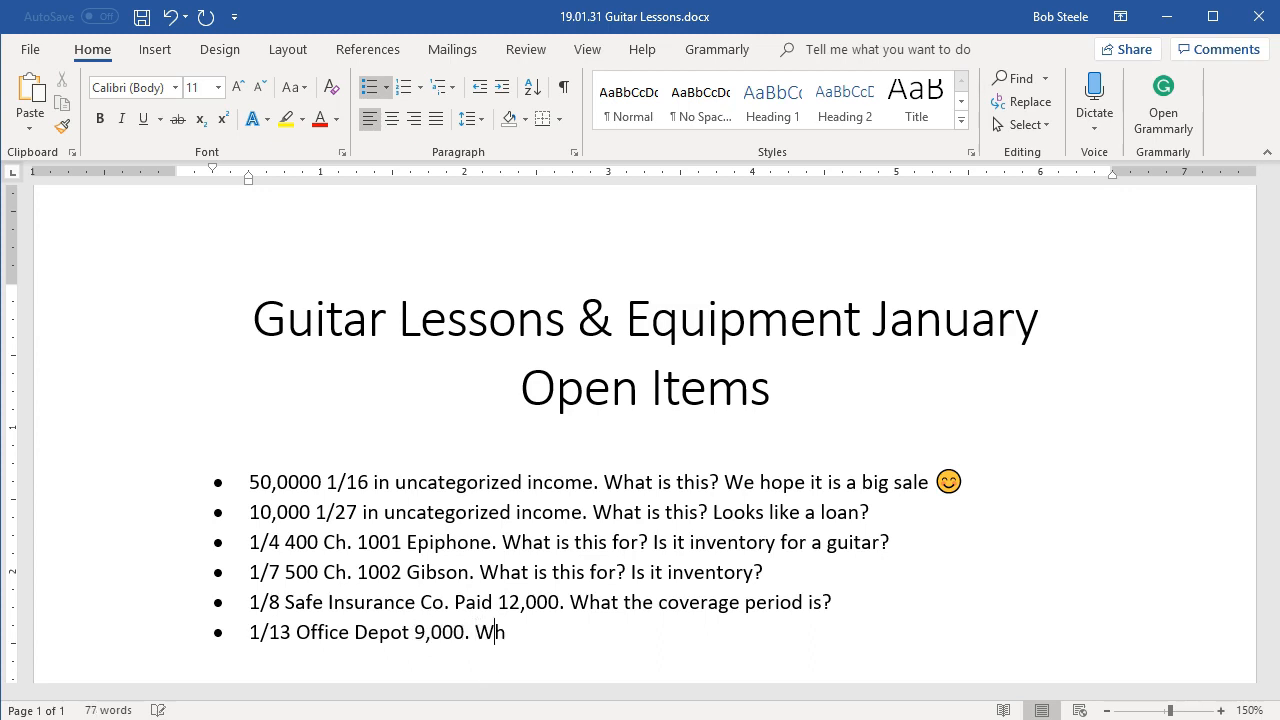
text(at was this )
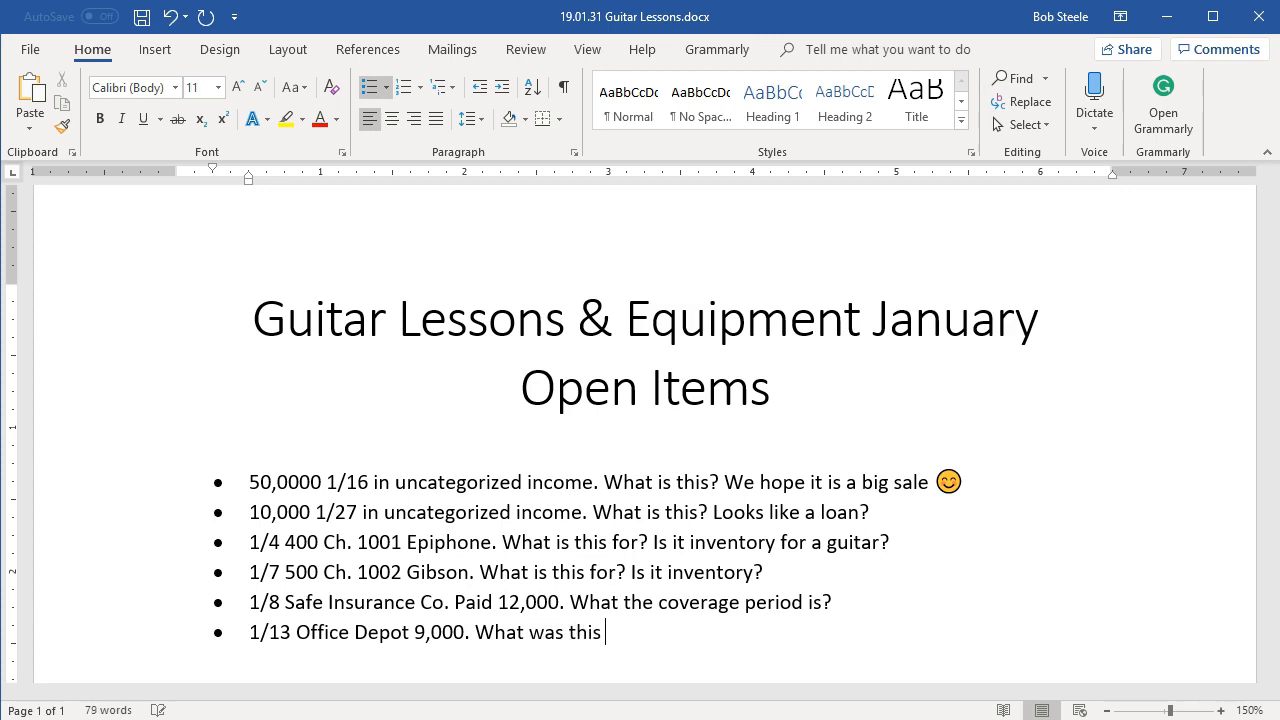
text(for. Seems hight)
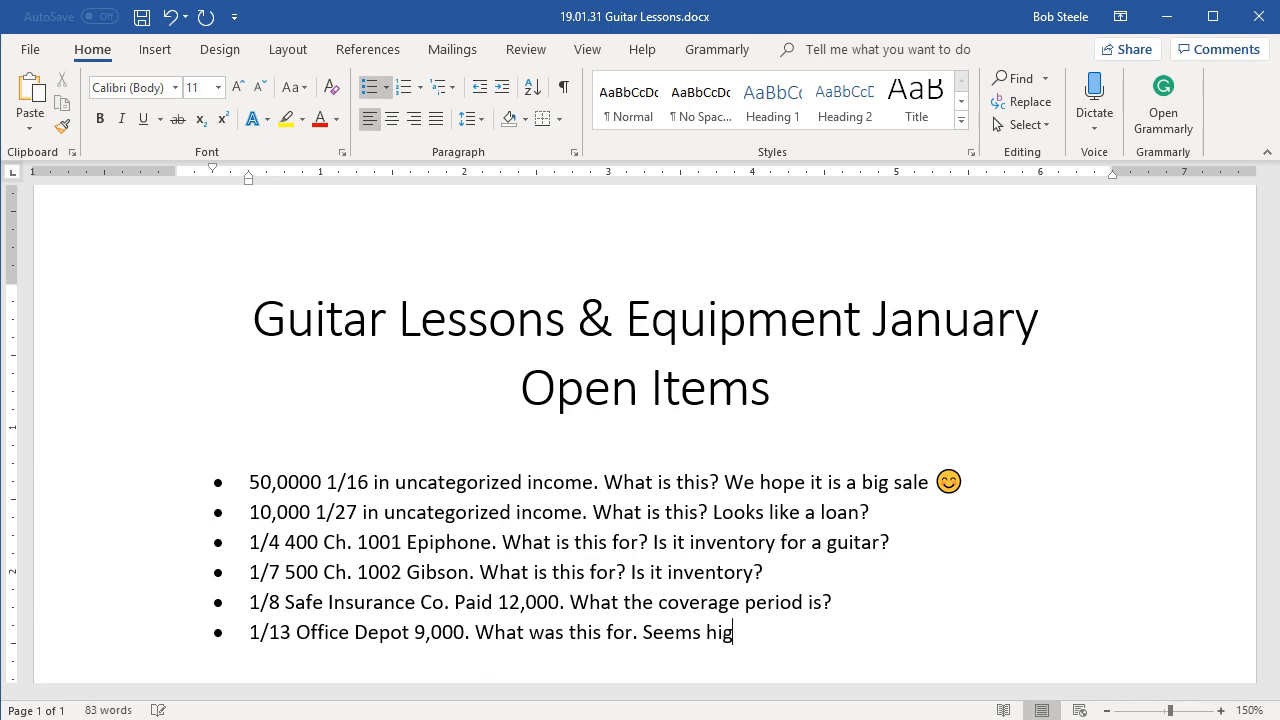
key(BackSpace)
text(for office supplies.)
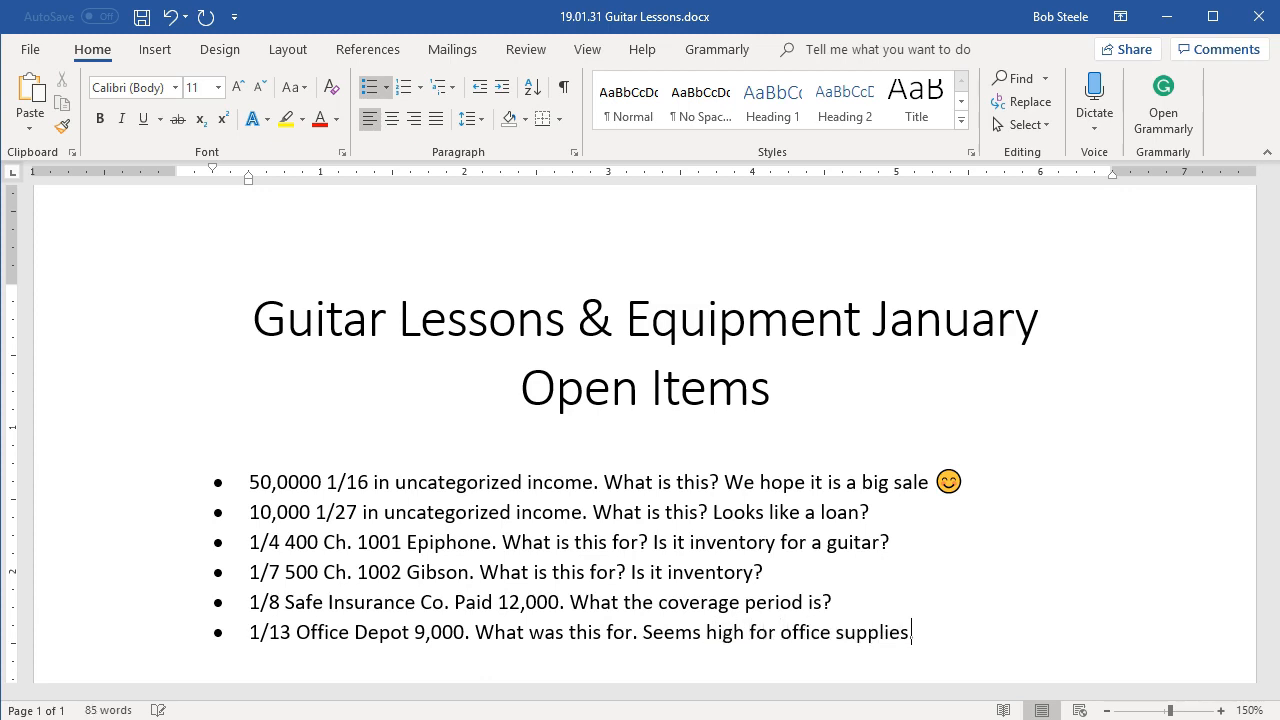
text( Was it equipment?)
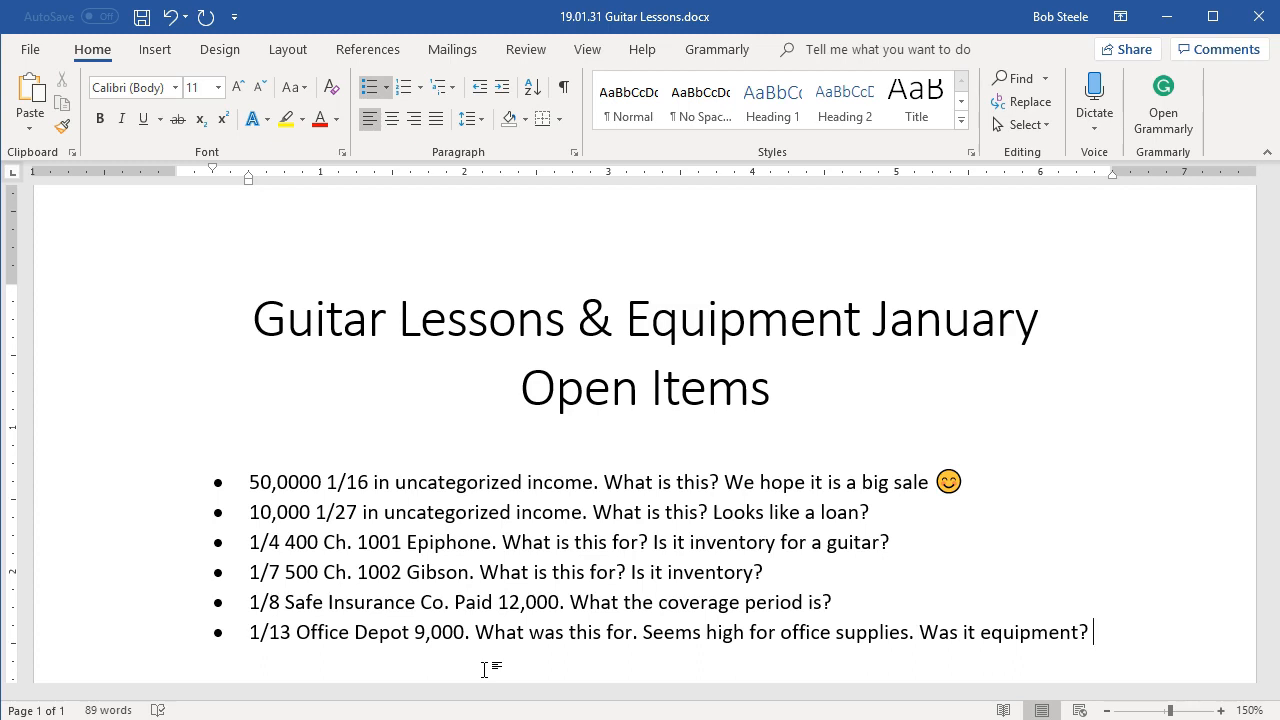
click(142, 17)
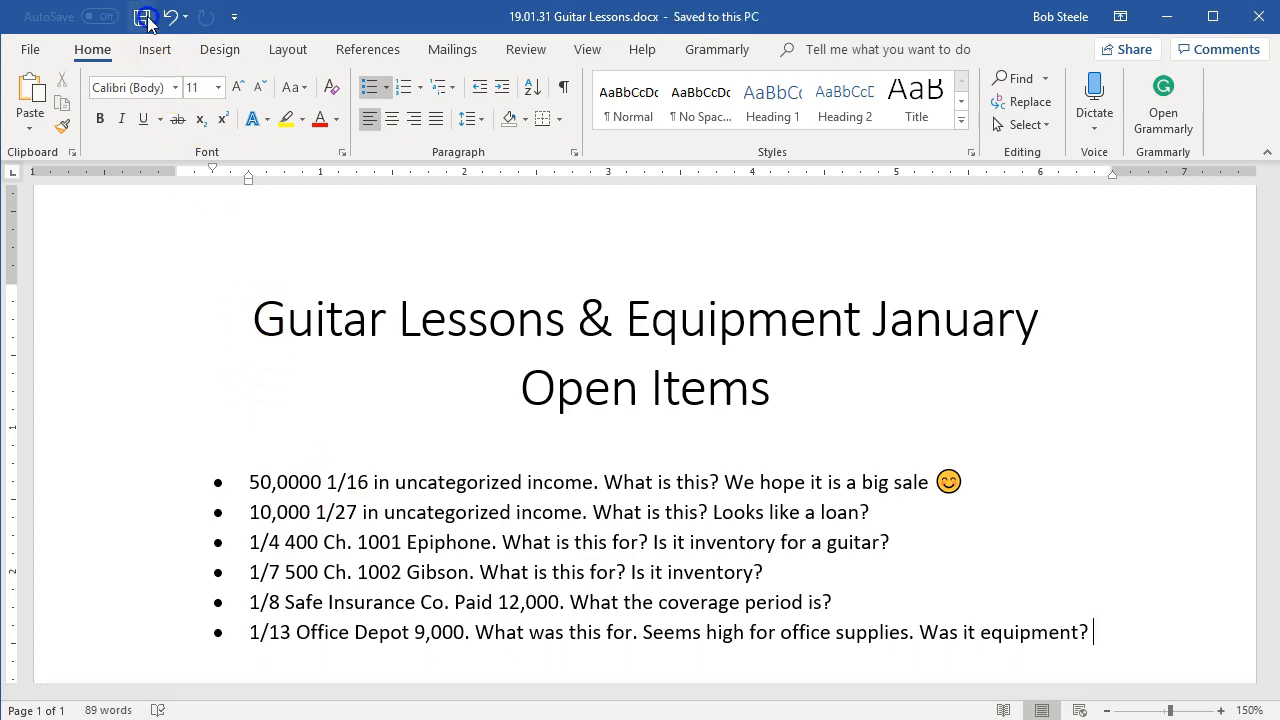
Switch to the bank statement PDF, highlight the 9,000 amount of the Office Depot check, and return to the QuickBooks register.
click(1172, 17)
drag(1058, 419, 1112, 416)
right_click(1111, 418)
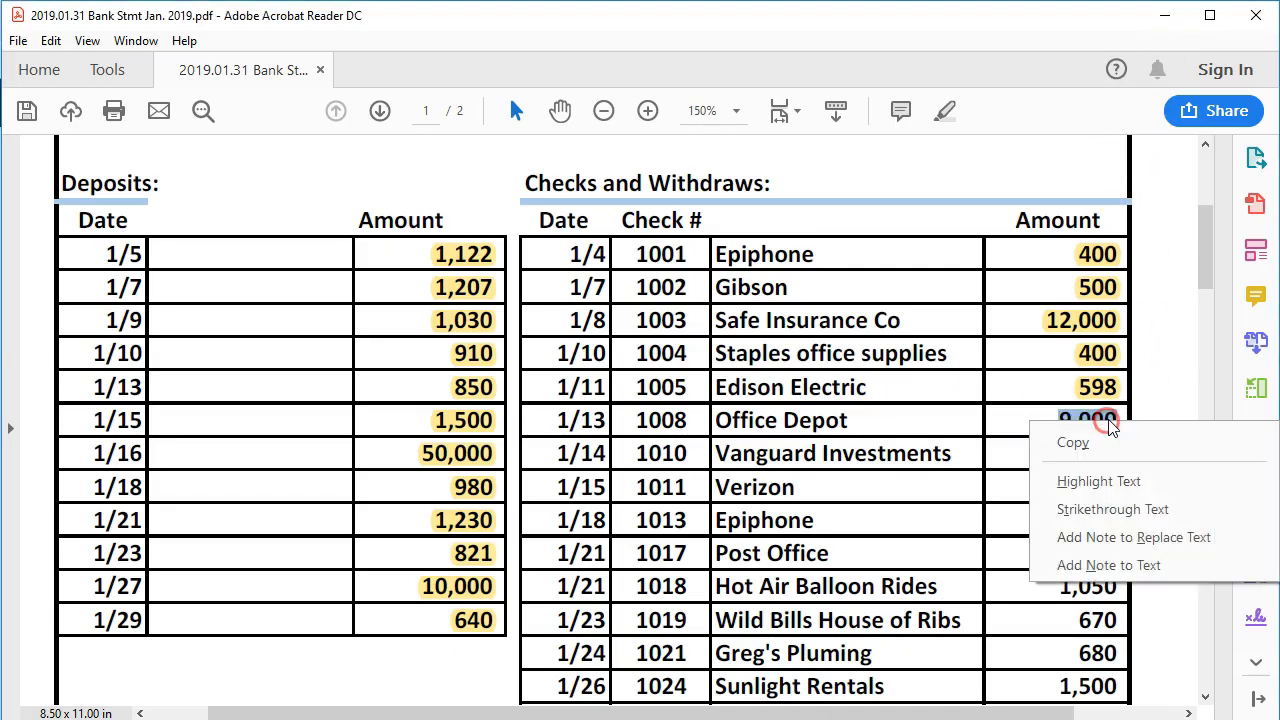
click(1098, 481)
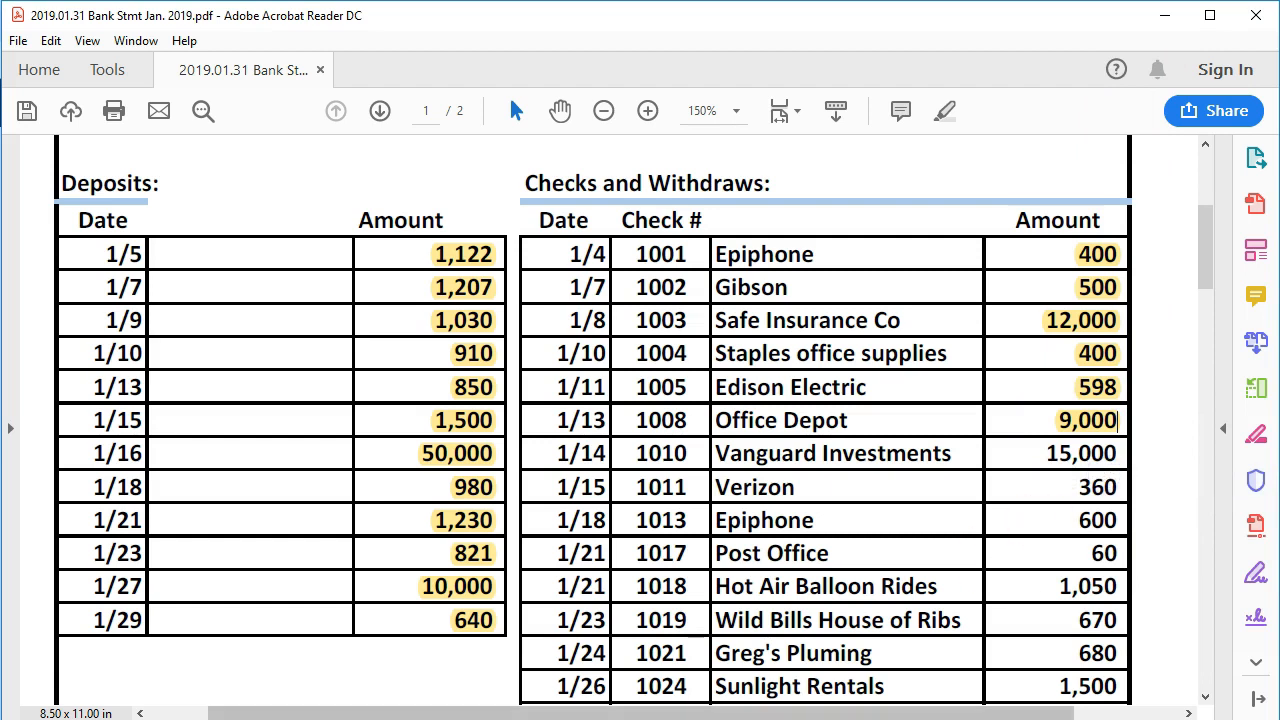
click(1045, 453)
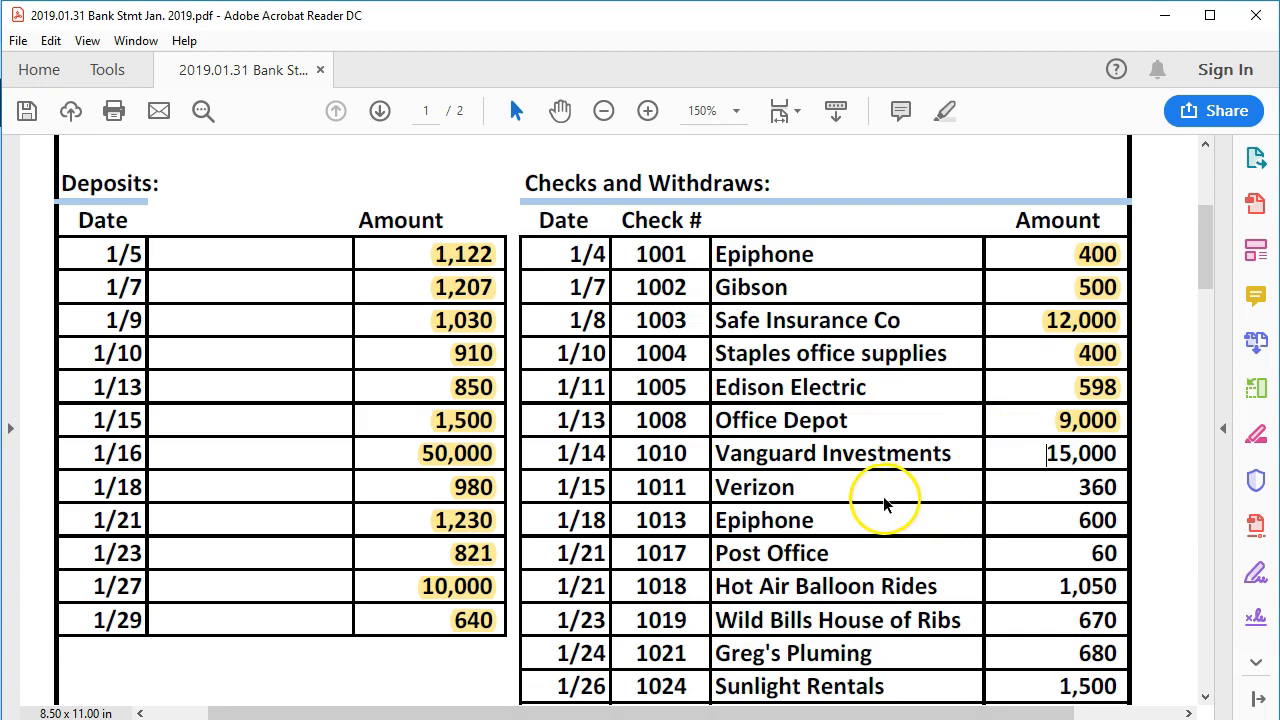
click(1016, 484)
click(1014, 513)
key(alt+Tab)
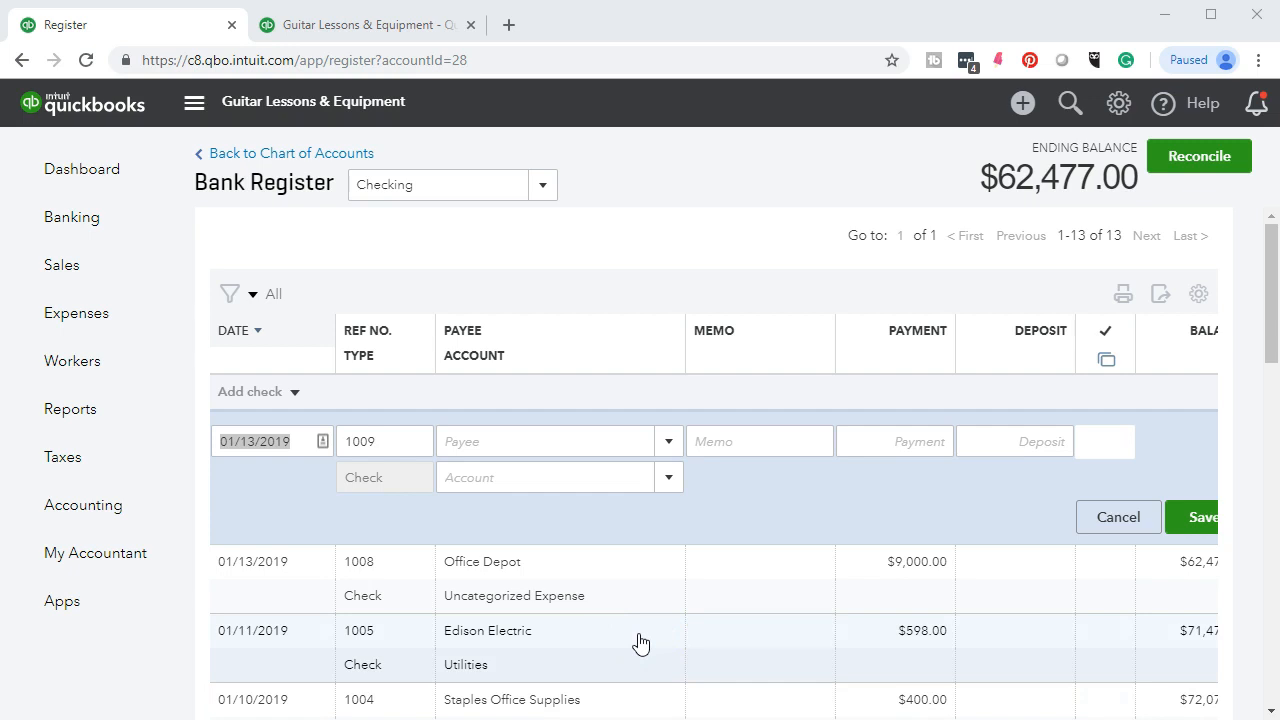
Date the next check 01/14/2019 and set its reference number to 1010.
click(269, 441)
key(plus)
key(Tab)
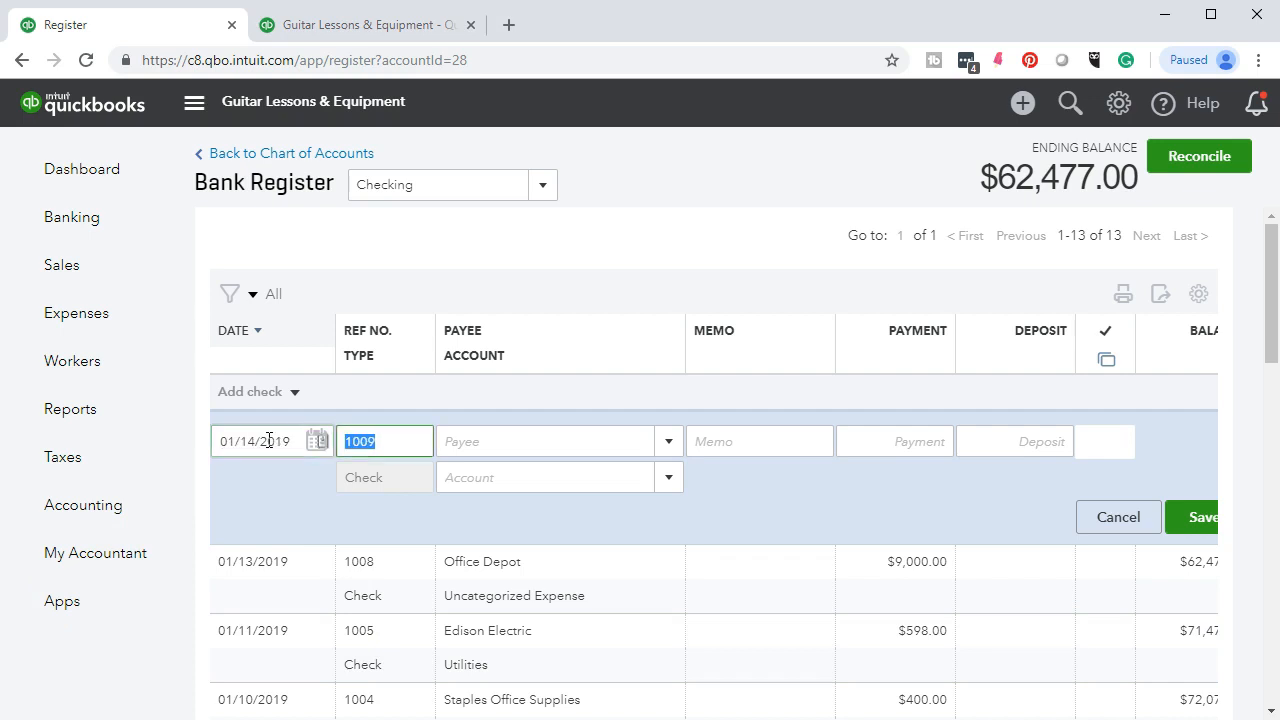
text(1010)
key(Tab)
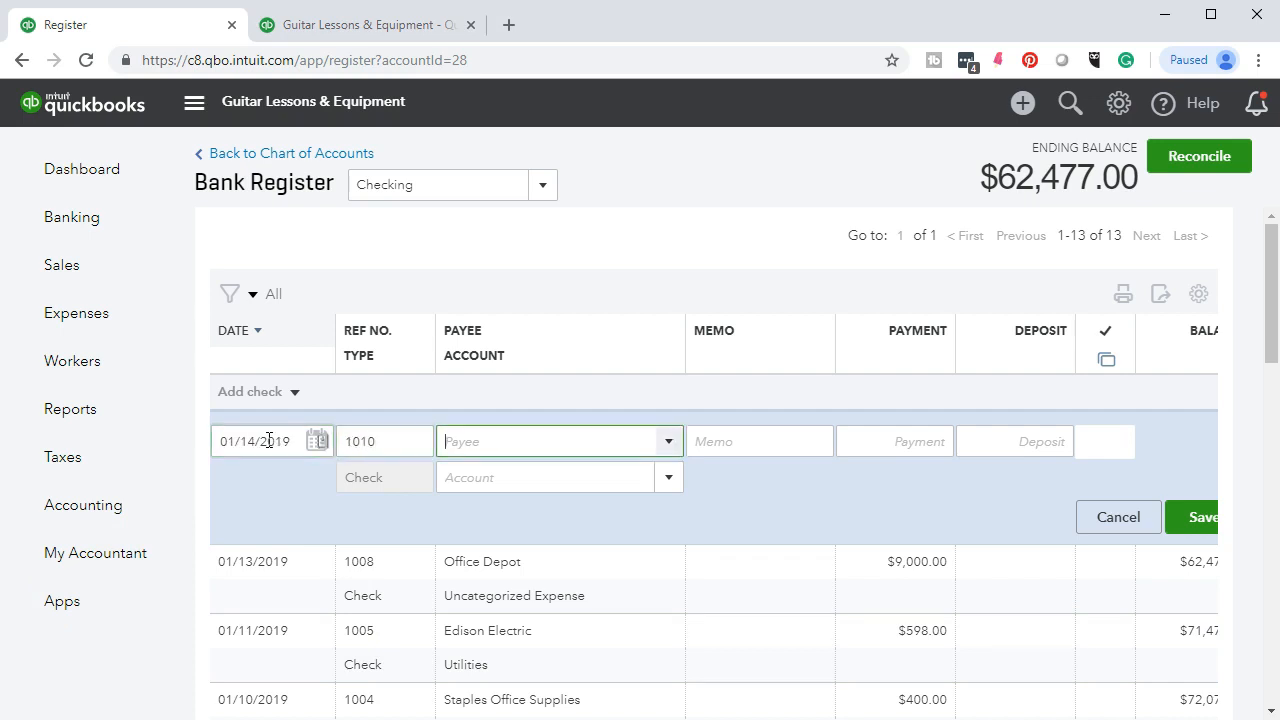
Enter Vanguard Investments as the payee of check 1010 and save it as a new vendor.
text(Vang)
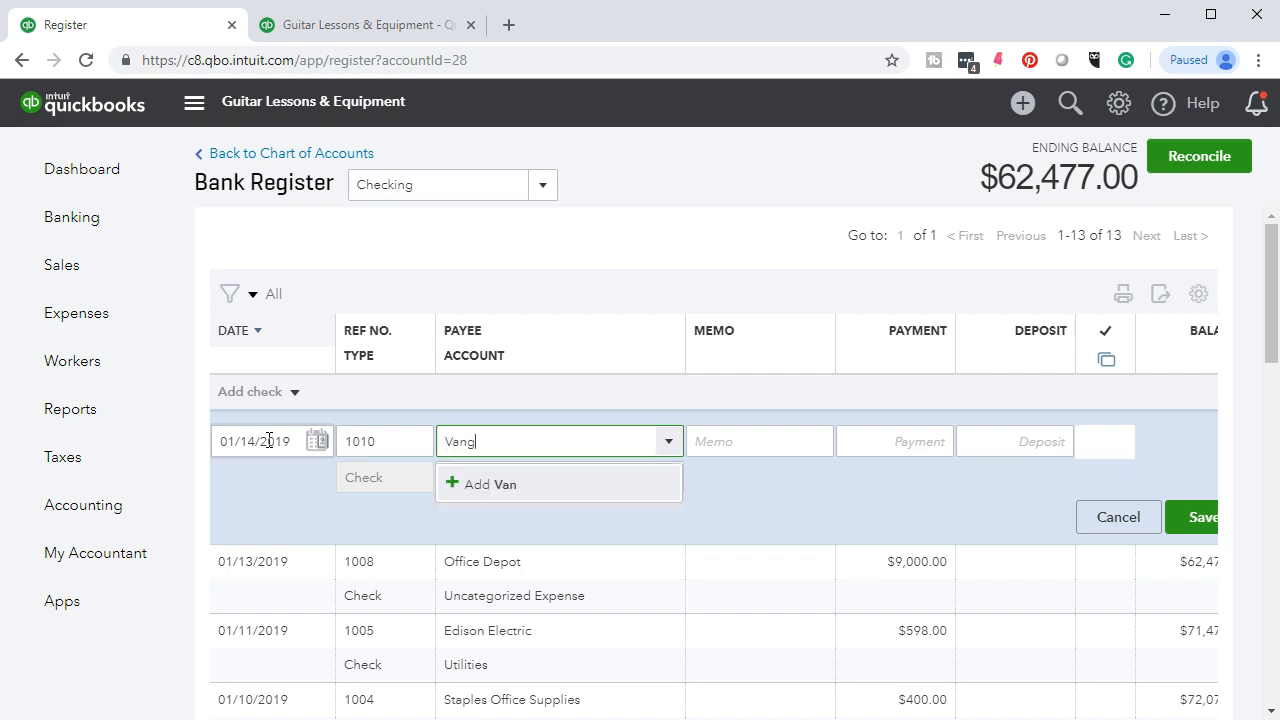
text(uard Investmen)
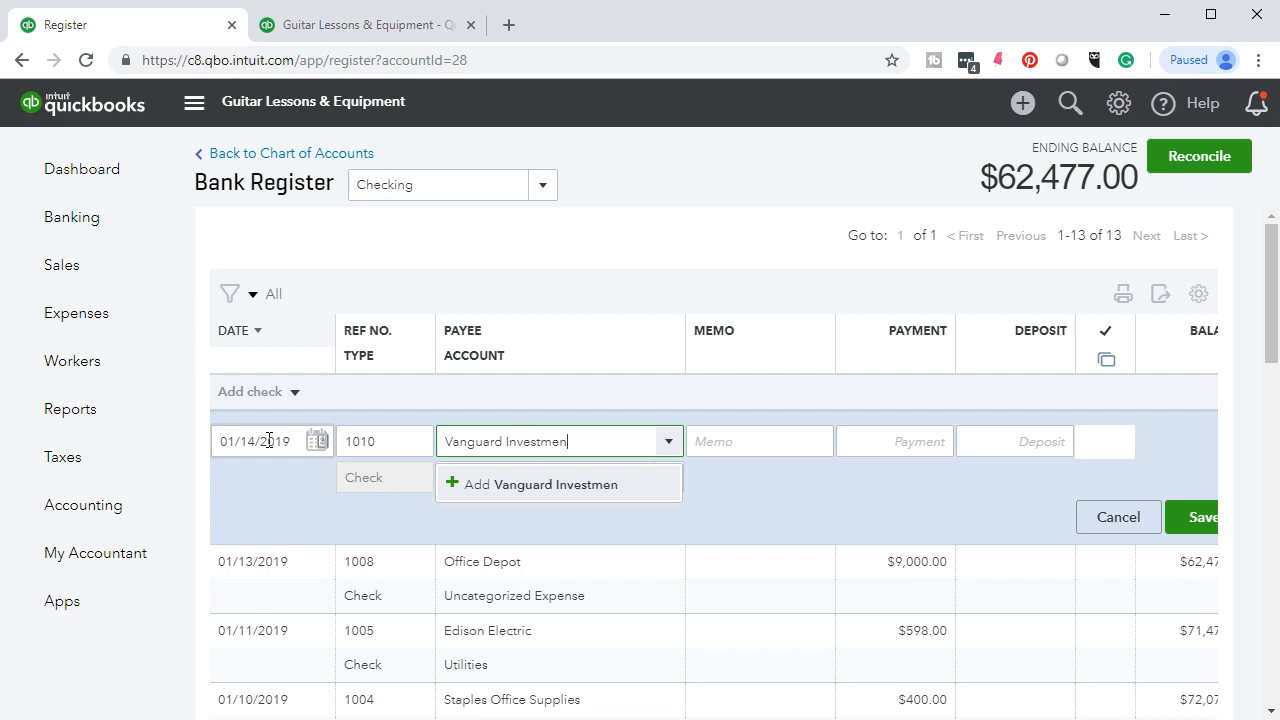
text(ts)
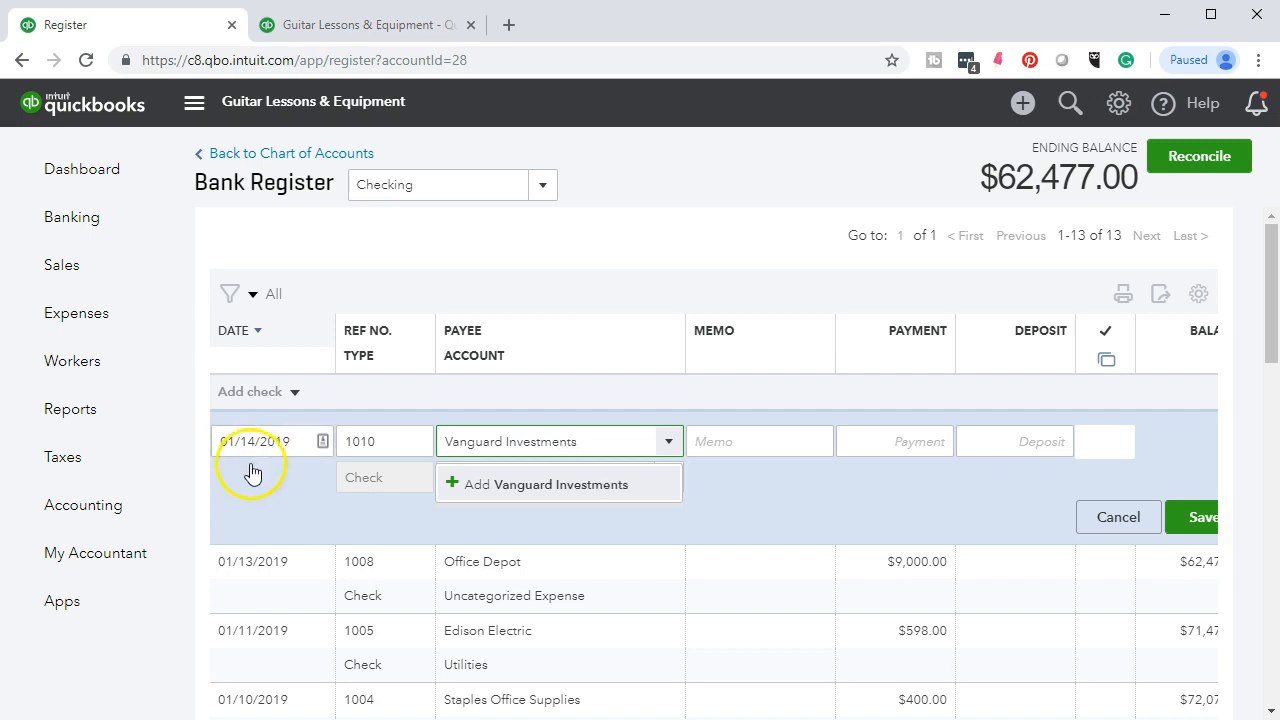
click(544, 478)
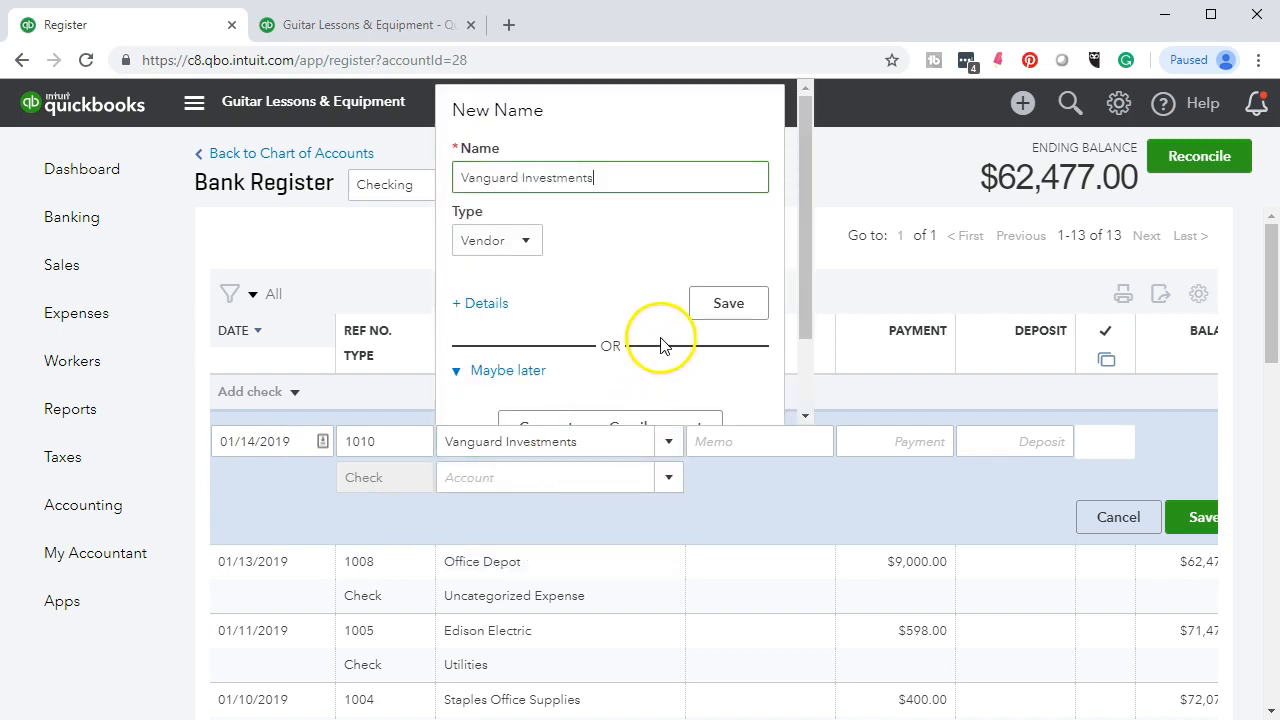
click(714, 312)
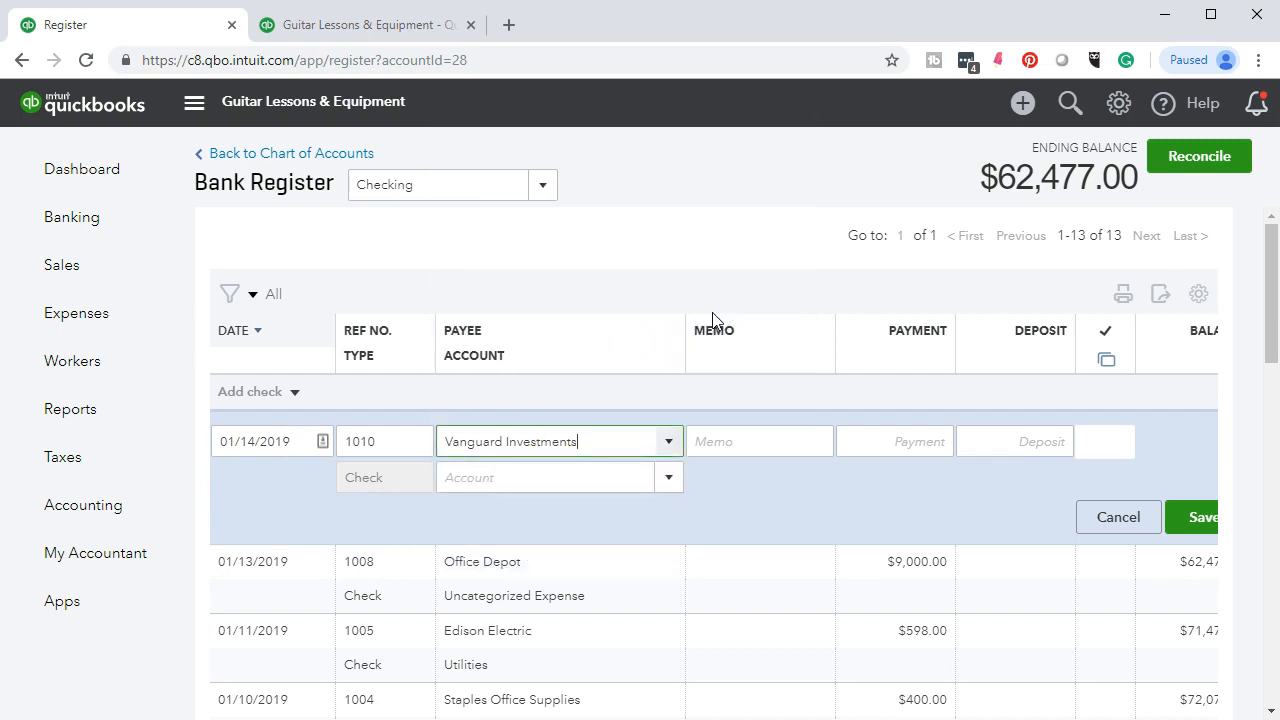
Set check 1010's payment to 15,000 with Uncategorized Expense as the account and save the transaction.
click(891, 438)
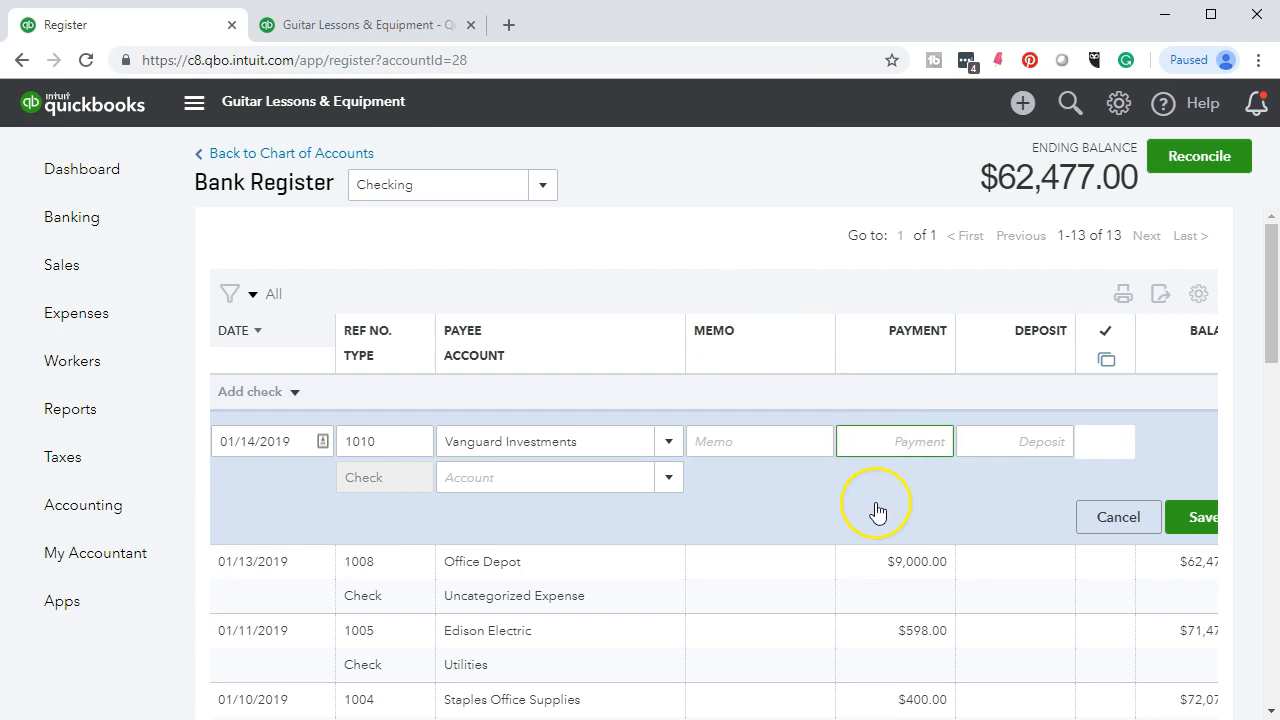
text(15,000)
key(Tab)
click(622, 640)
click(514, 477)
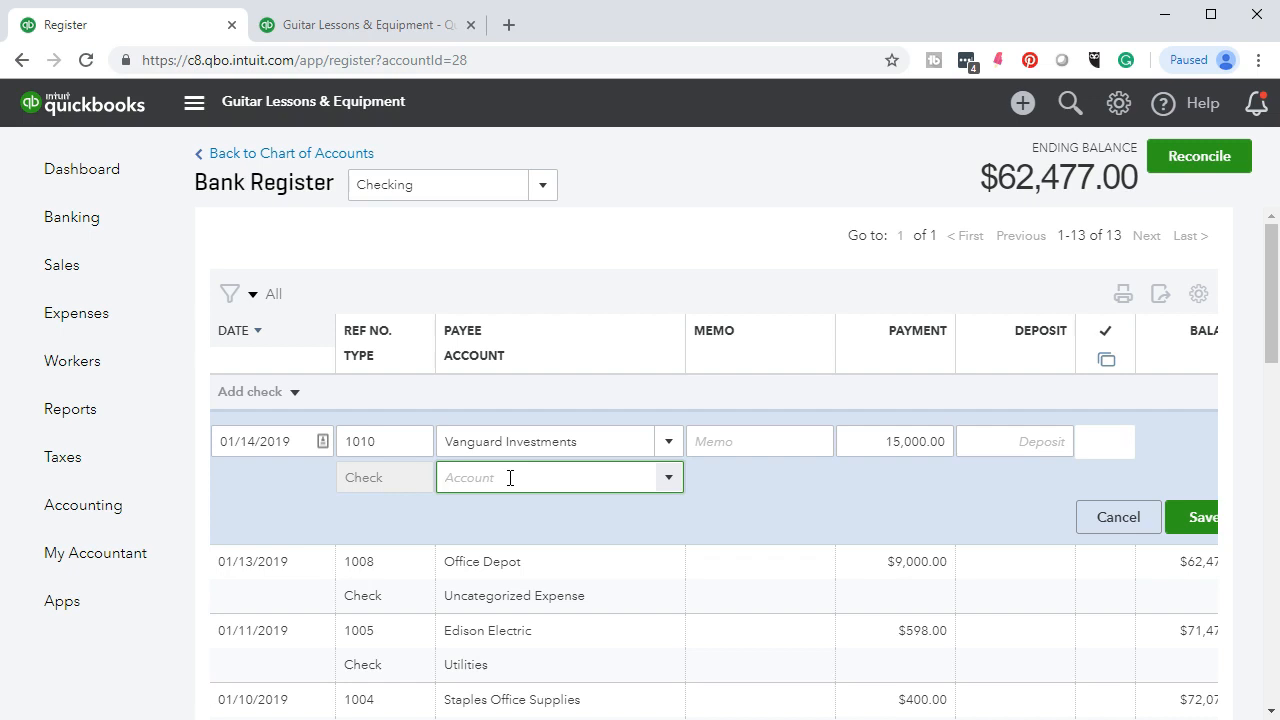
text(Uncategorized Expense)
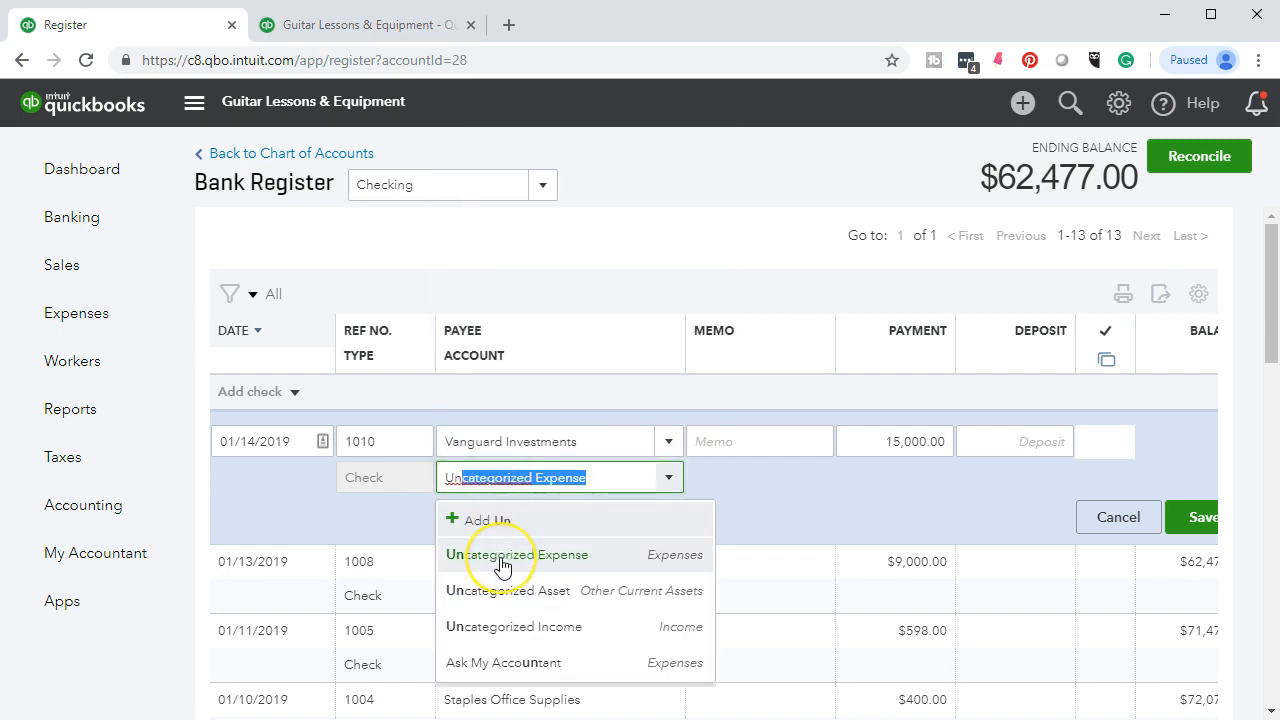
click(502, 566)
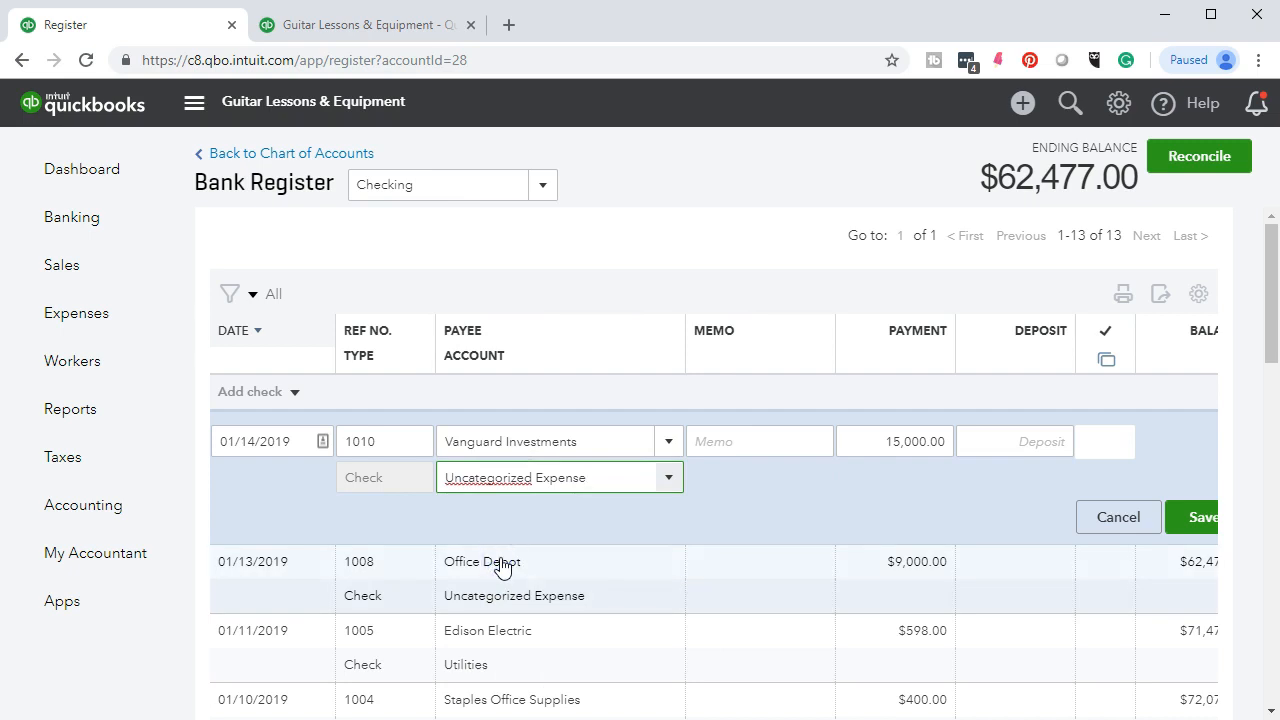
click(1188, 528)
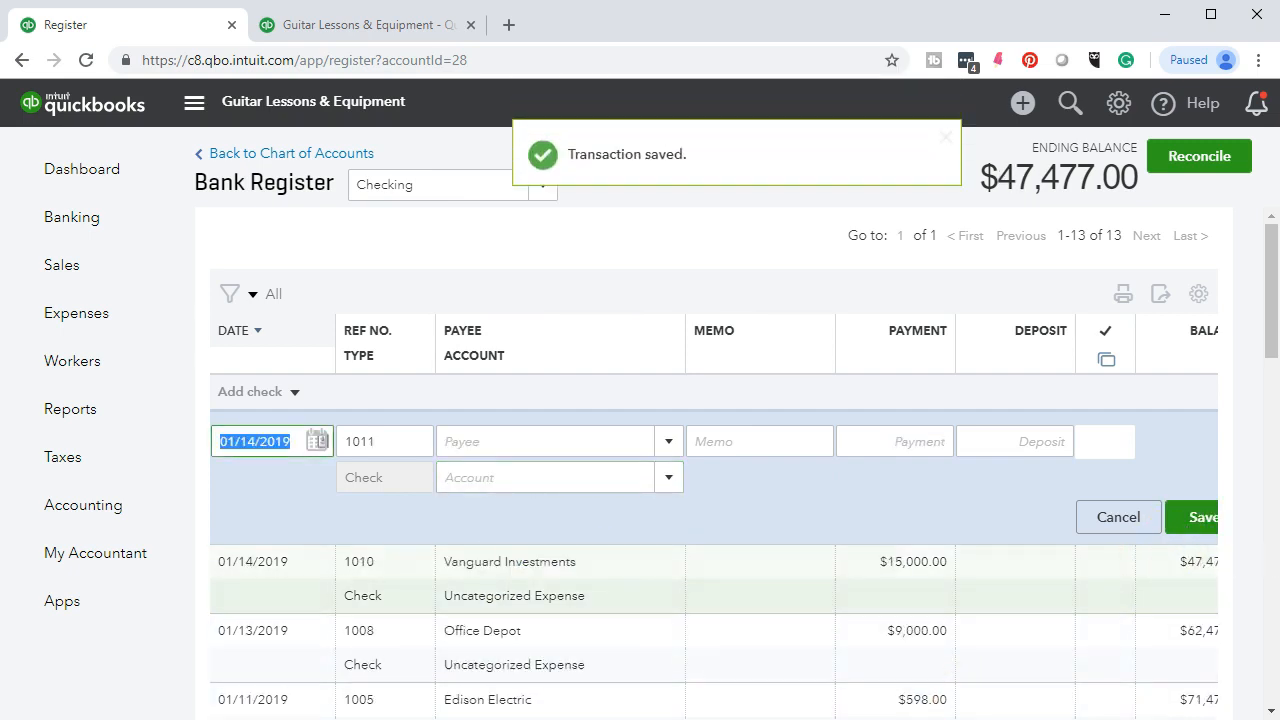
Switch to the bank statement PDF and highlight the 15,000 amount of the Vanguard Investments check.
key(alt+Tab)
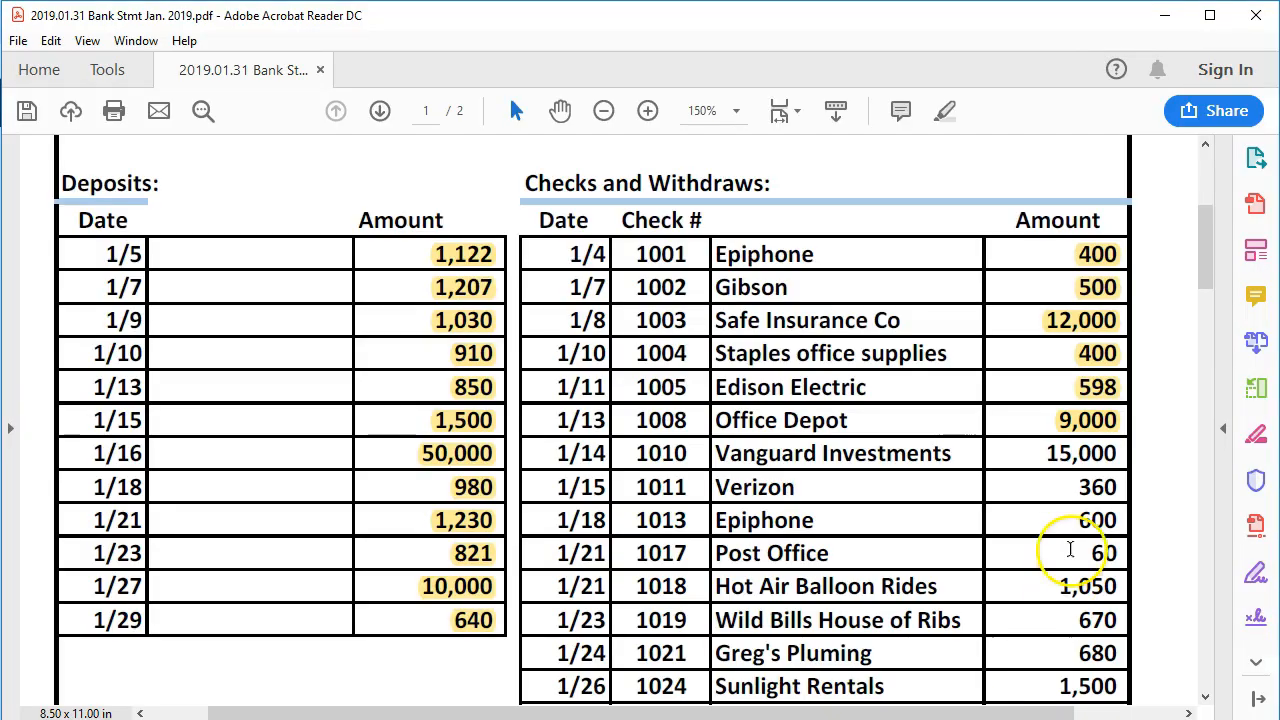
drag(1055, 455, 1131, 454)
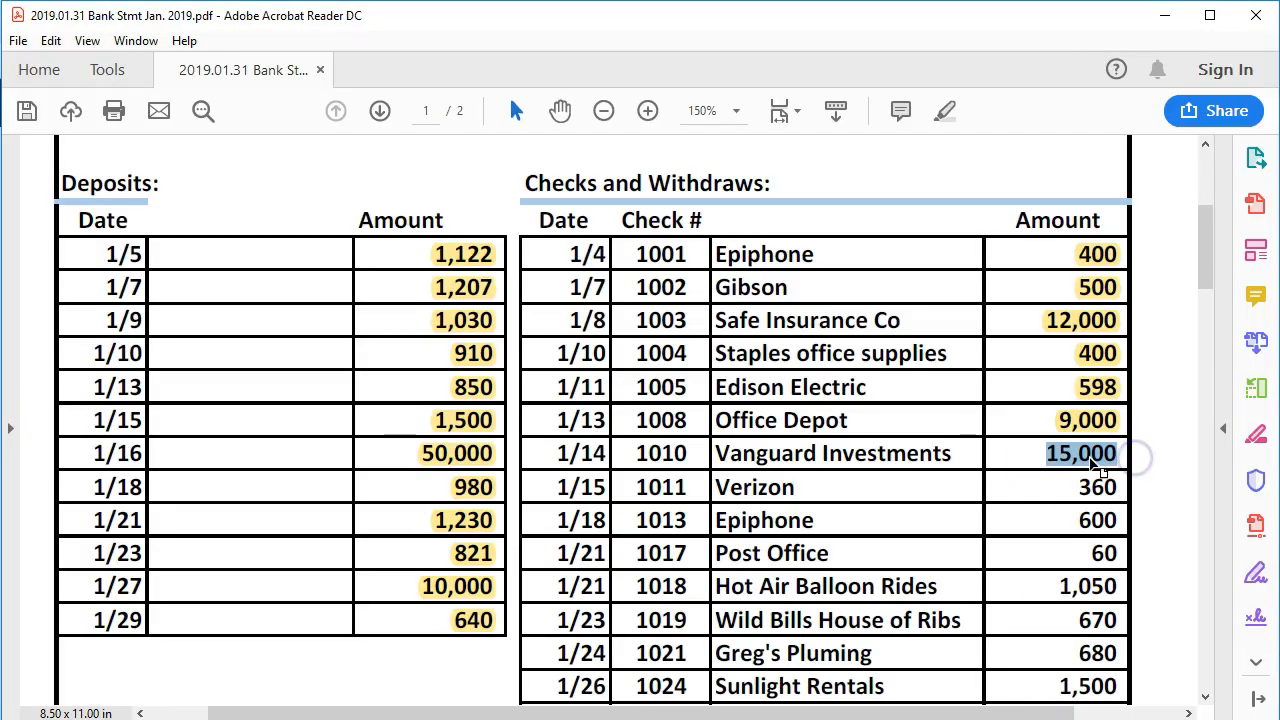
right_click(1100, 464)
click(1097, 520)
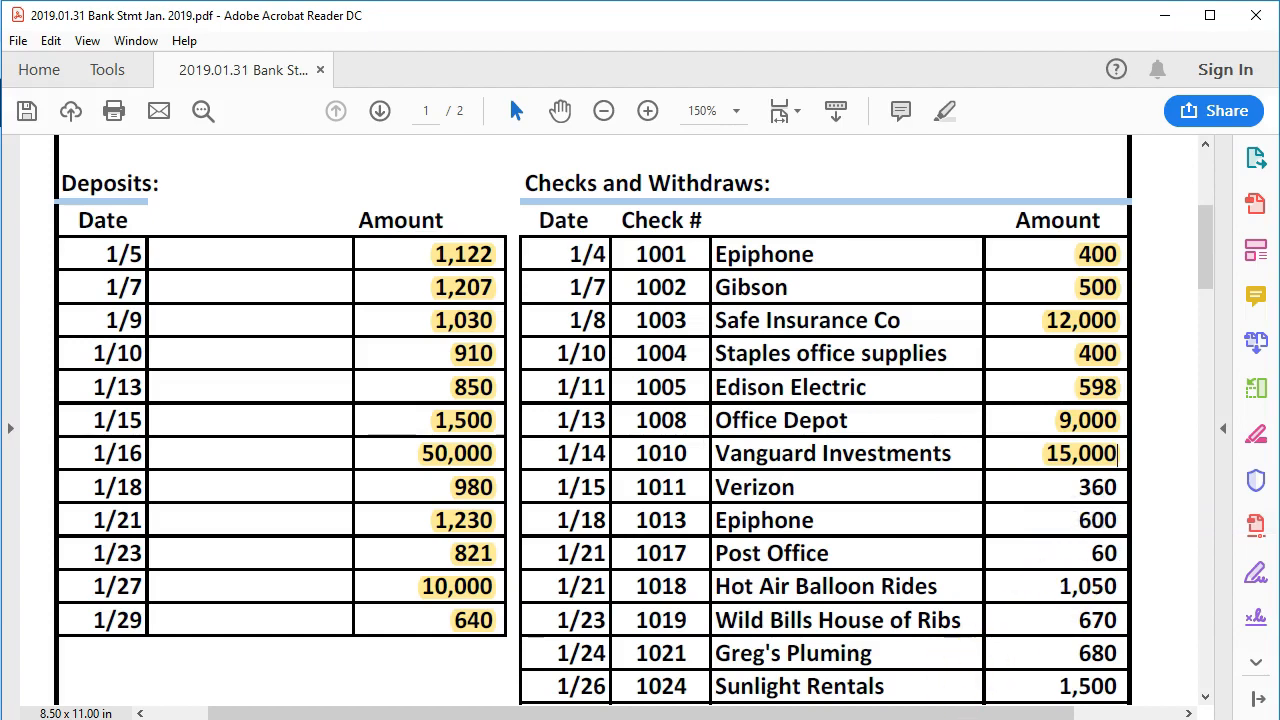
In Word, add the bullet "1/14 15,000 Vanguard Investments. Is this investment in stock and bonds? Is it busness or personal?".
key(alt+Tab)
scroll(857, 594, down, 1)
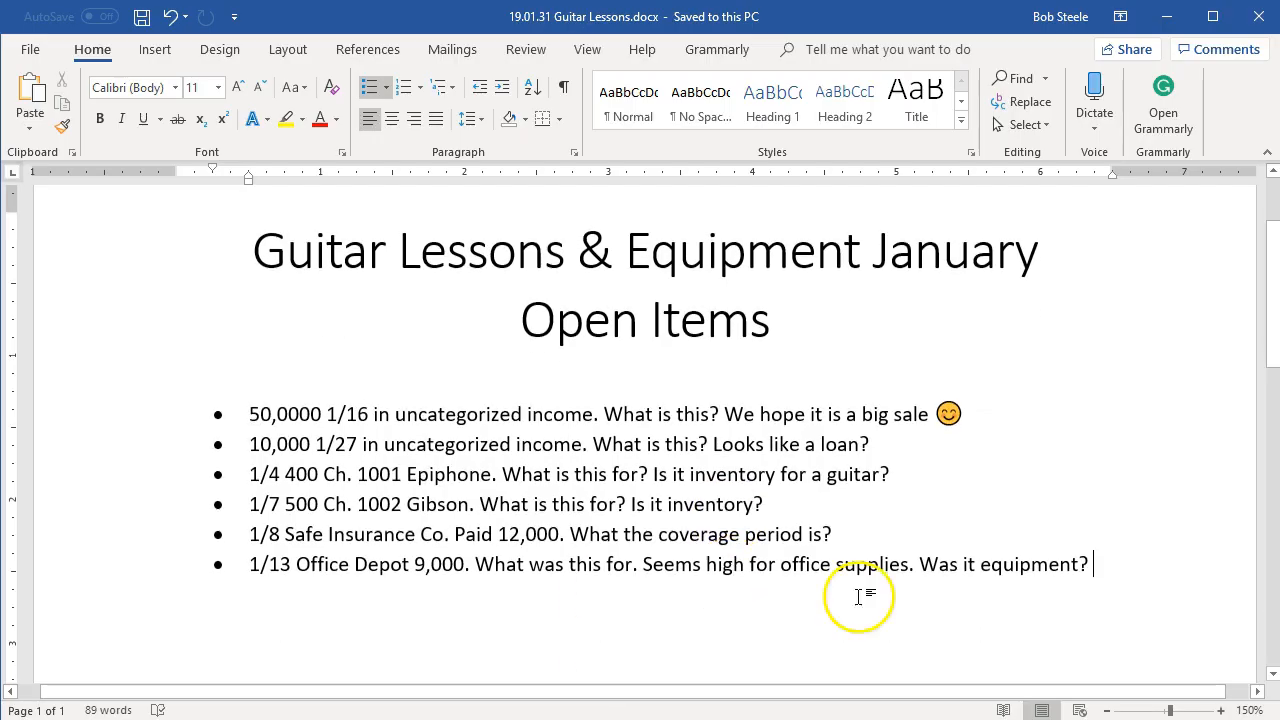
click(1041, 708)
key(Return)
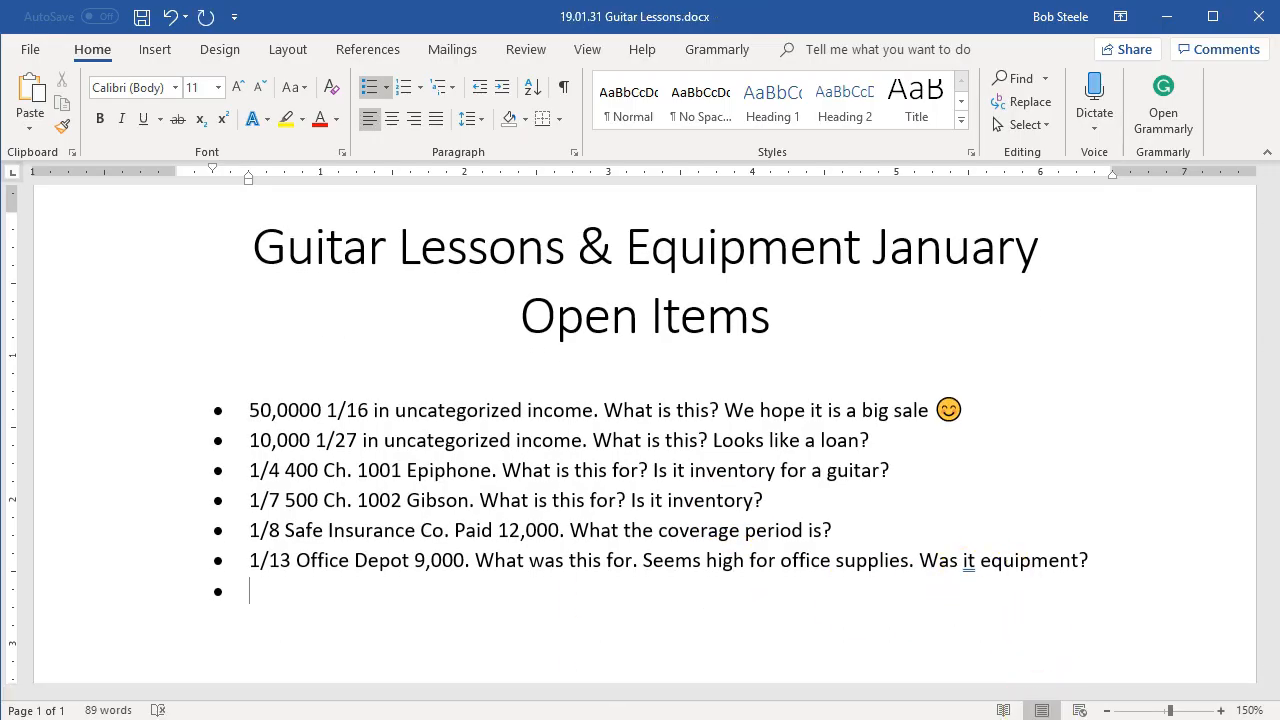
text(1/14 15,000 Vanguard Investments. It)
key(BackSpace)
text(s this investment in )
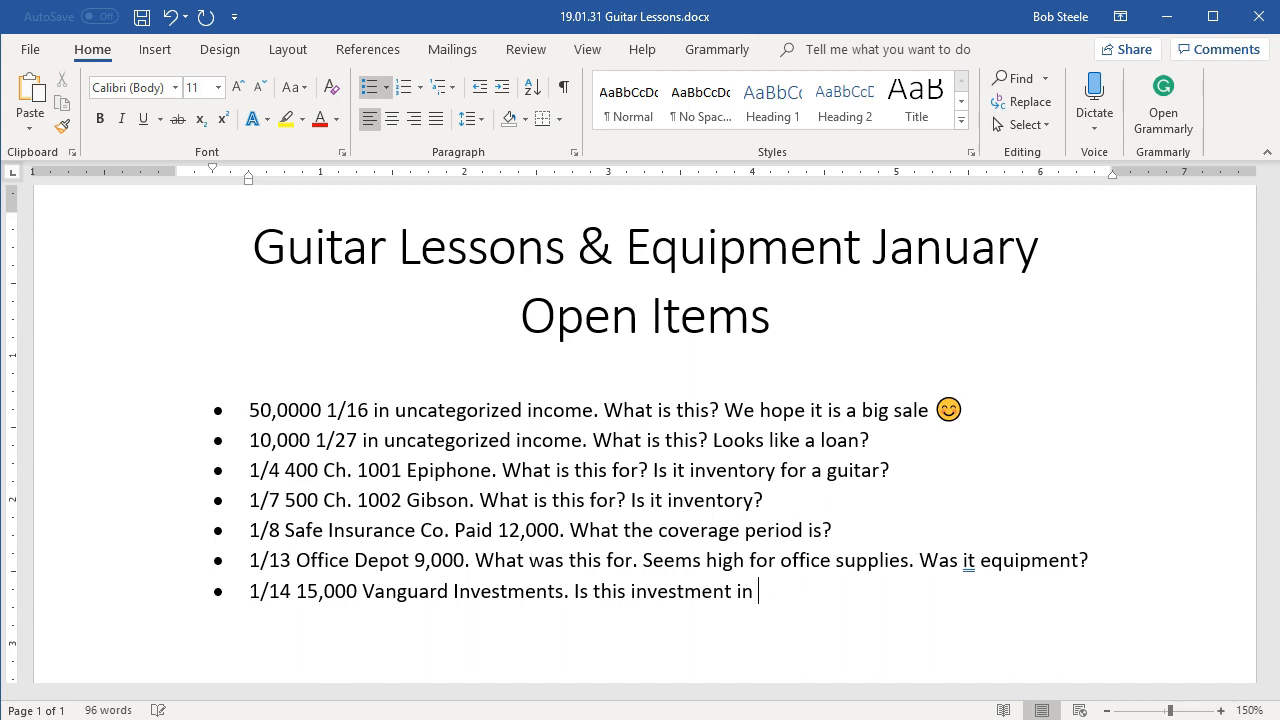
text(stock and bo)
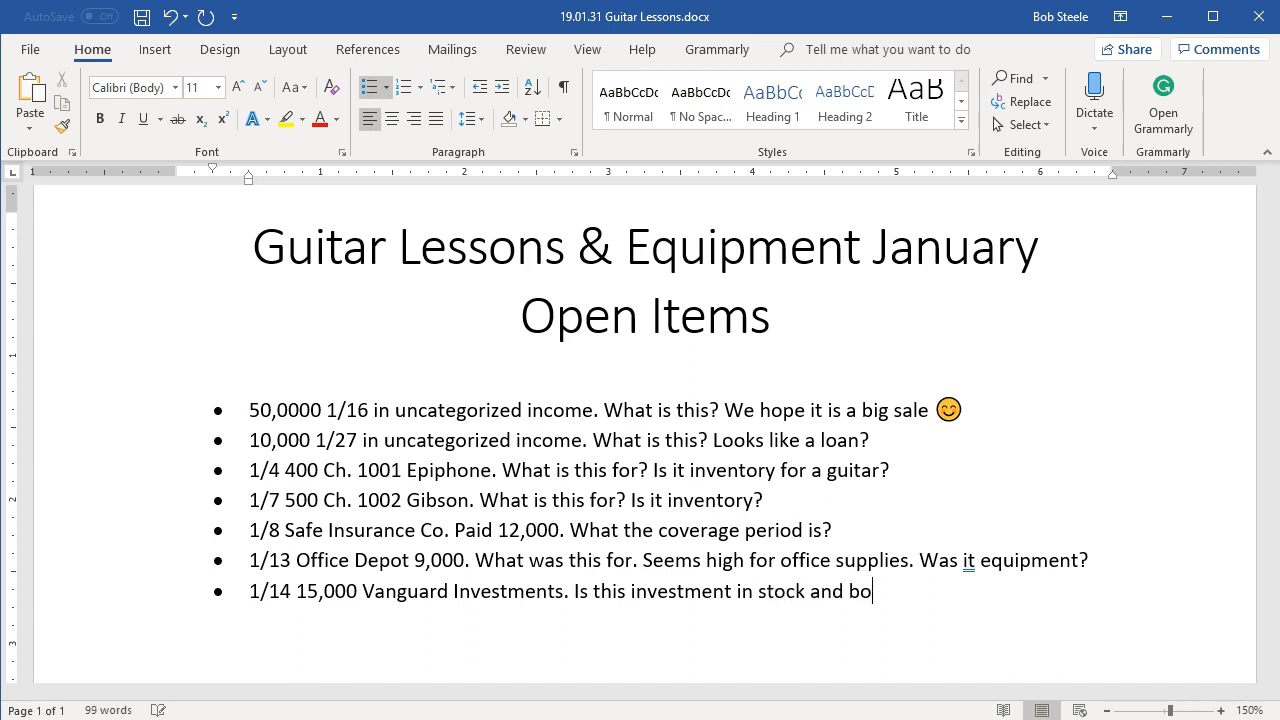
text(nds.)
key(BackSpace)
key(BackSpace)
text(? Is it busness or)
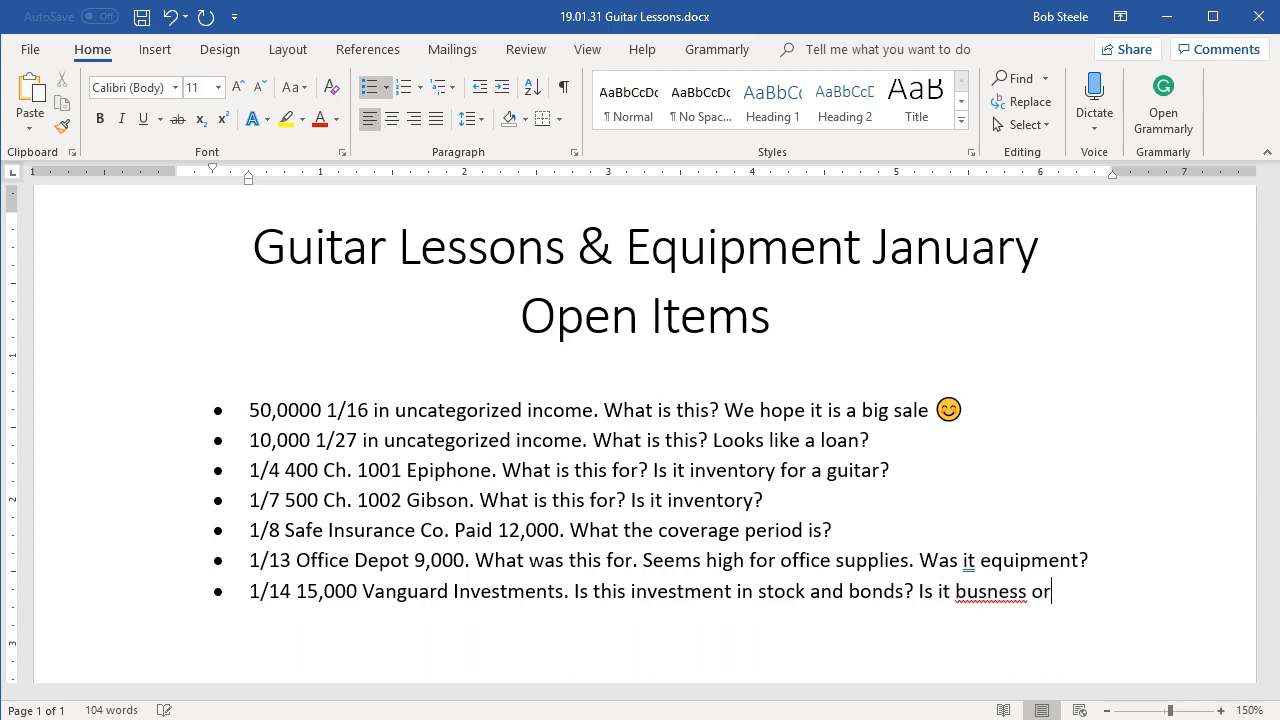
text( personal.)
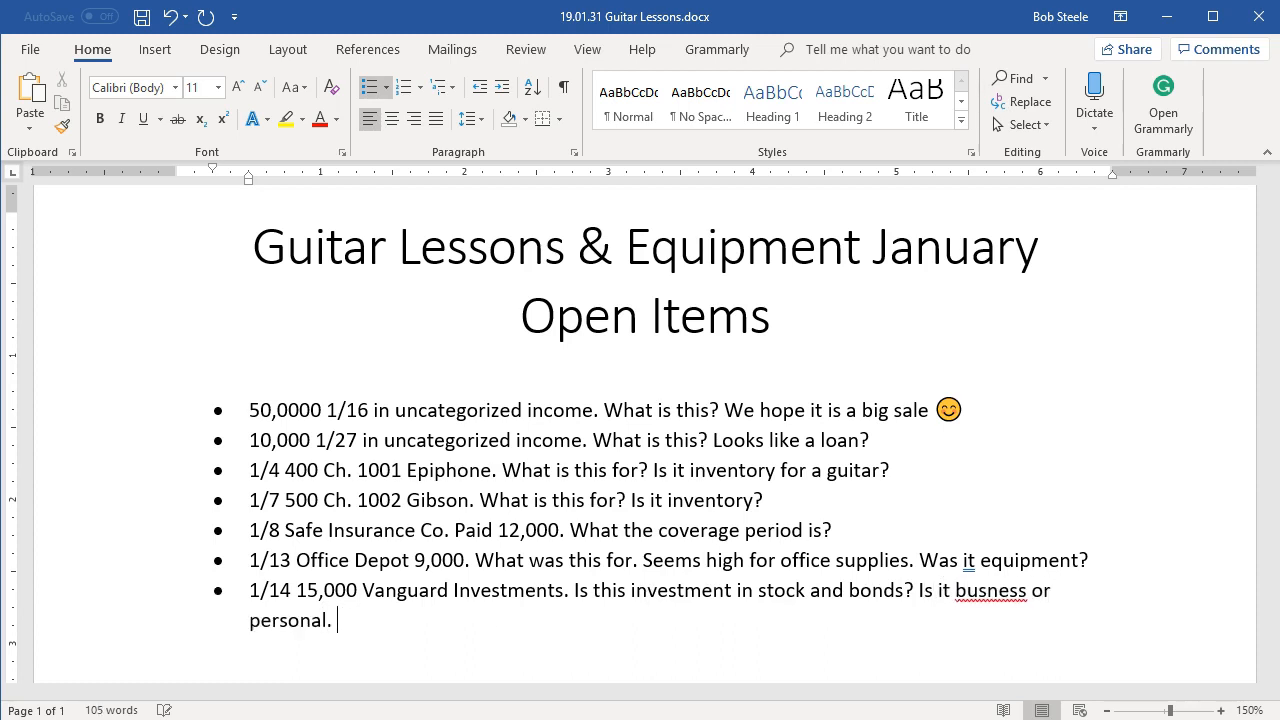
key(BackSpace)
key(BackSpace)
text(?)
Correct "busness" to "business" in the Vanguard bullet and save the document with a new empty bullet below it.
click(968, 590)
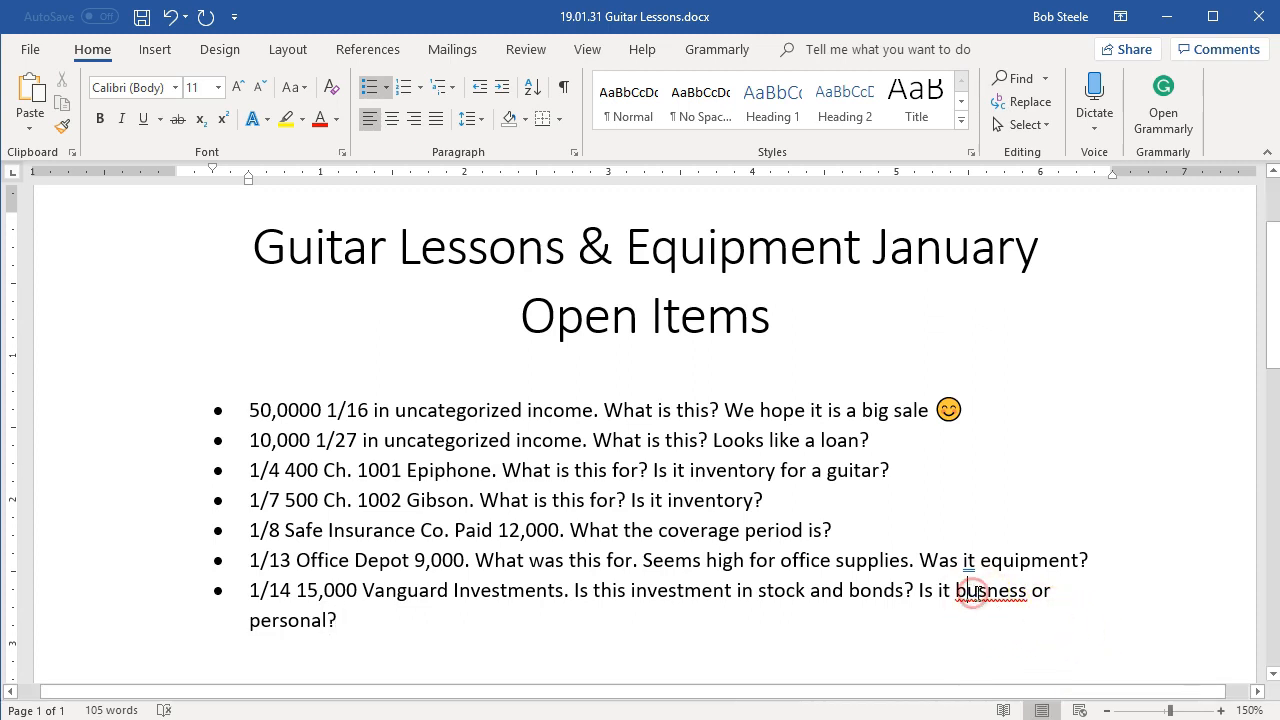
right_click(968, 590)
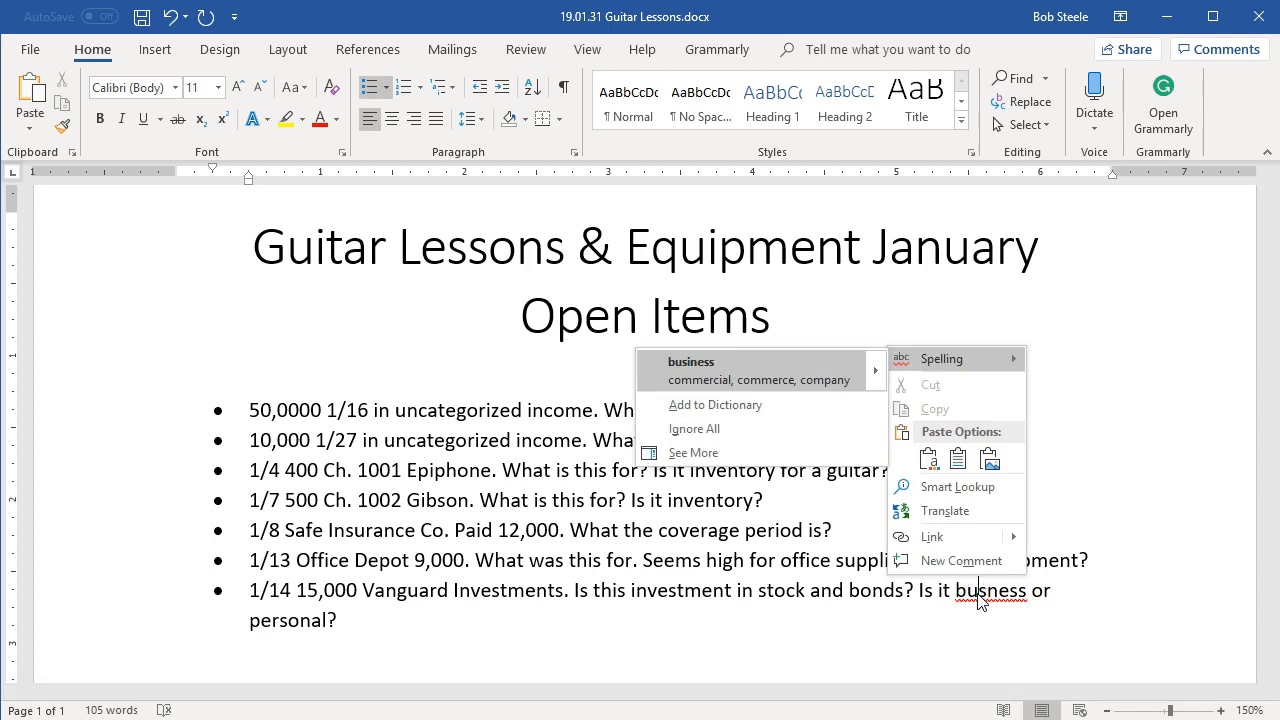
click(700, 368)
click(453, 627)
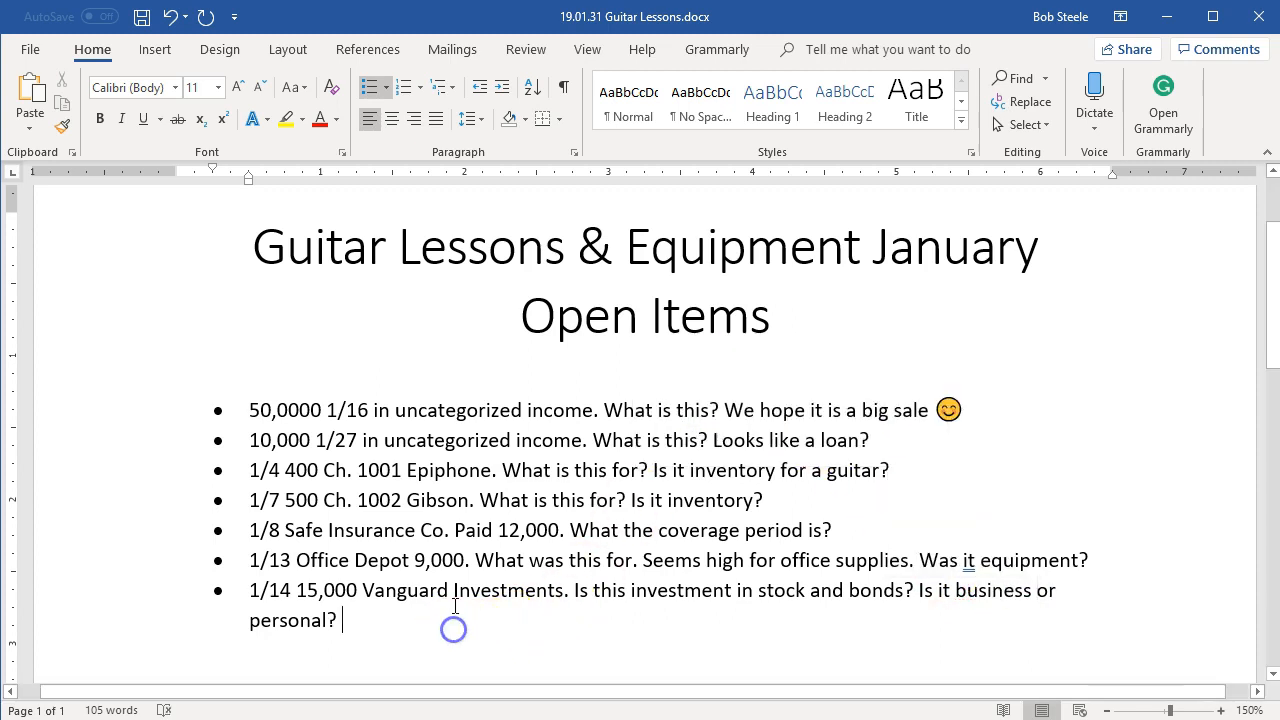
key(Return)
click(139, 16)
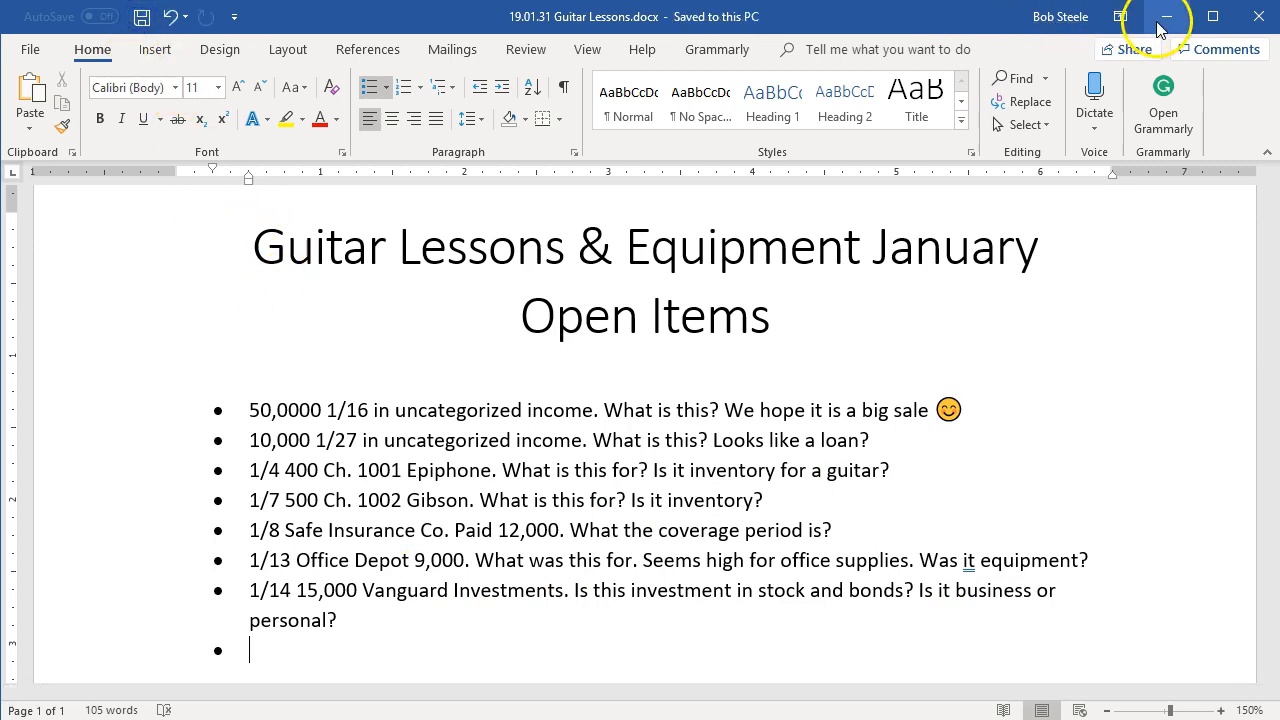
Leave Word and return to the bank statement PDF to review the remaining unhighlighted checks after Vanguard Investments.
click(1164, 17)
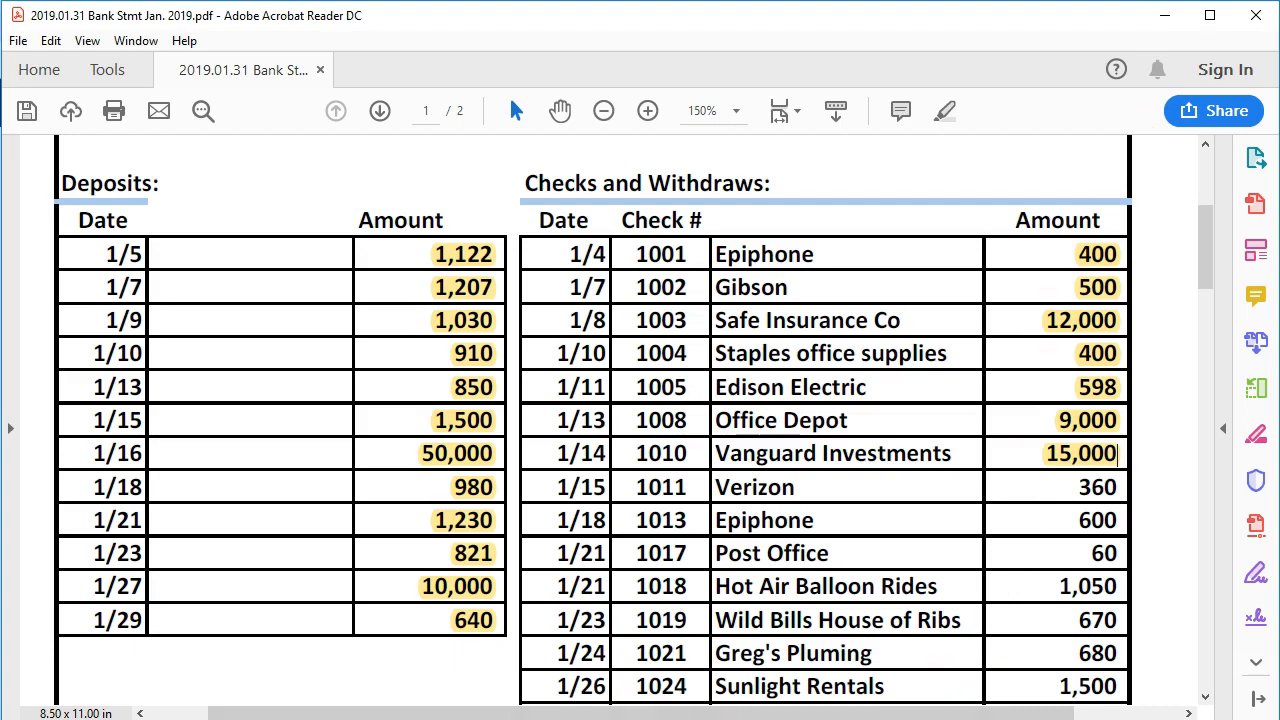
click(862, 718)
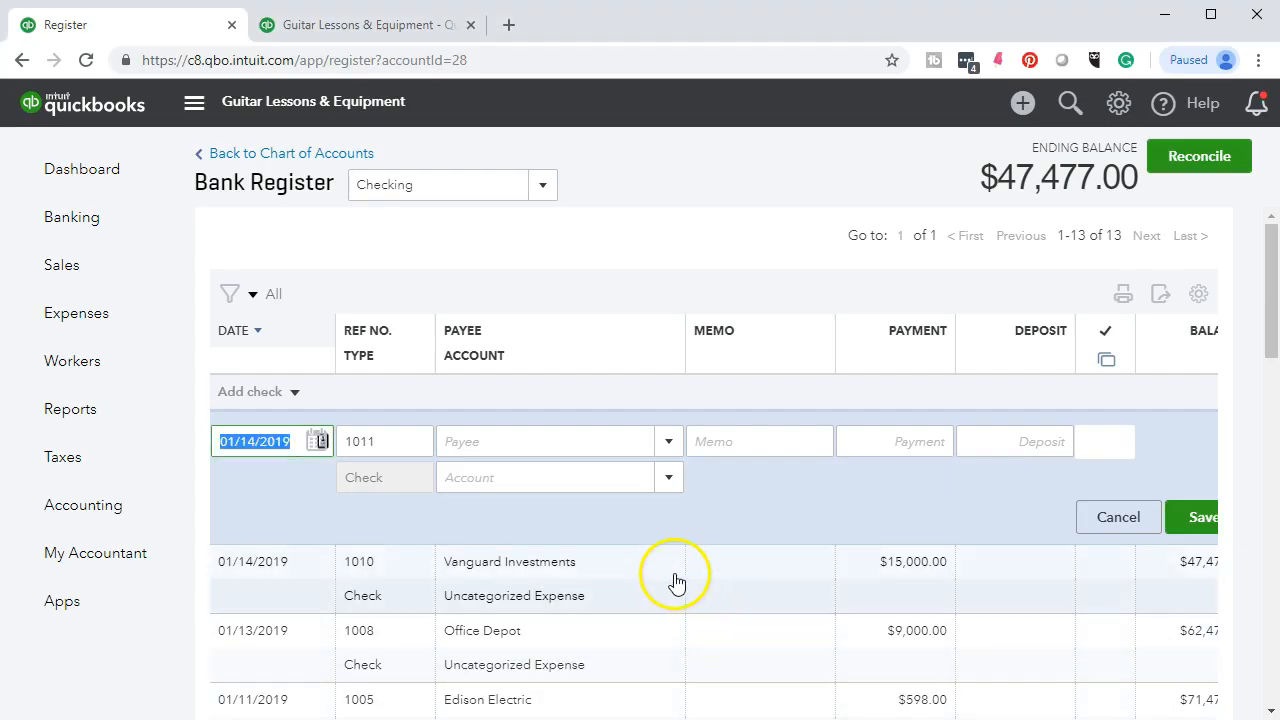
click(842, 718)
scroll(955, 575, down, 4)
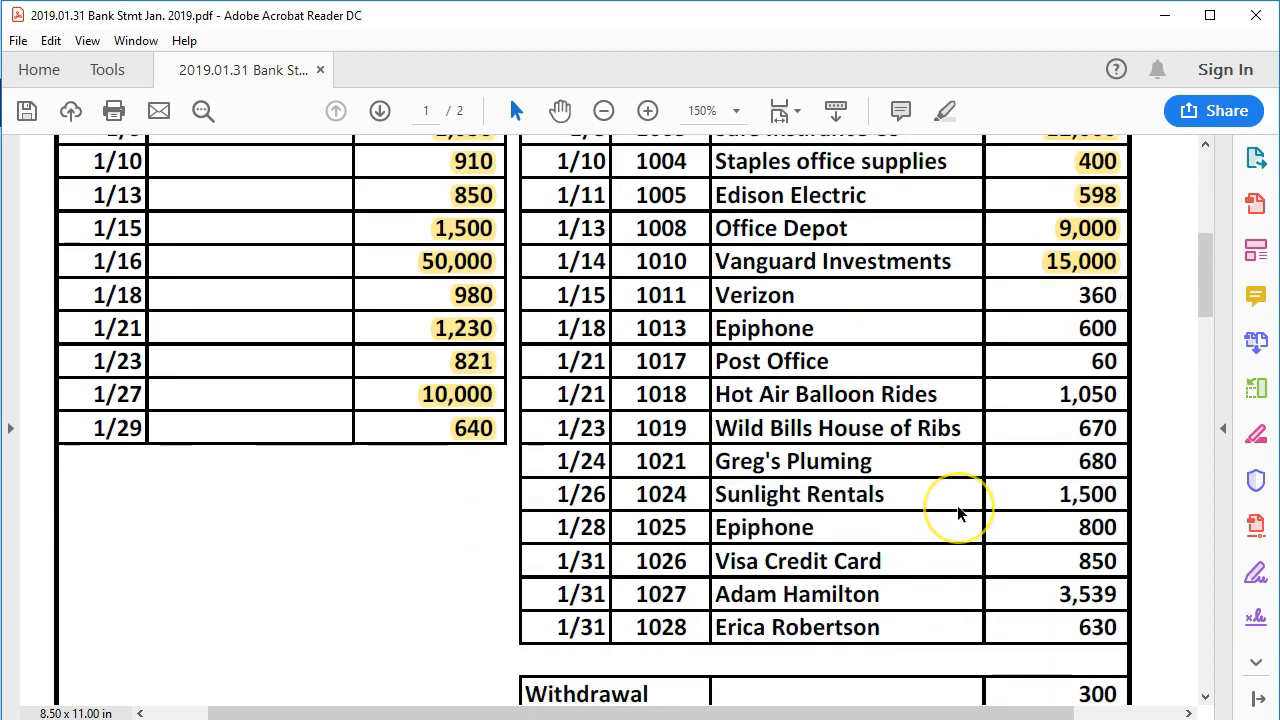